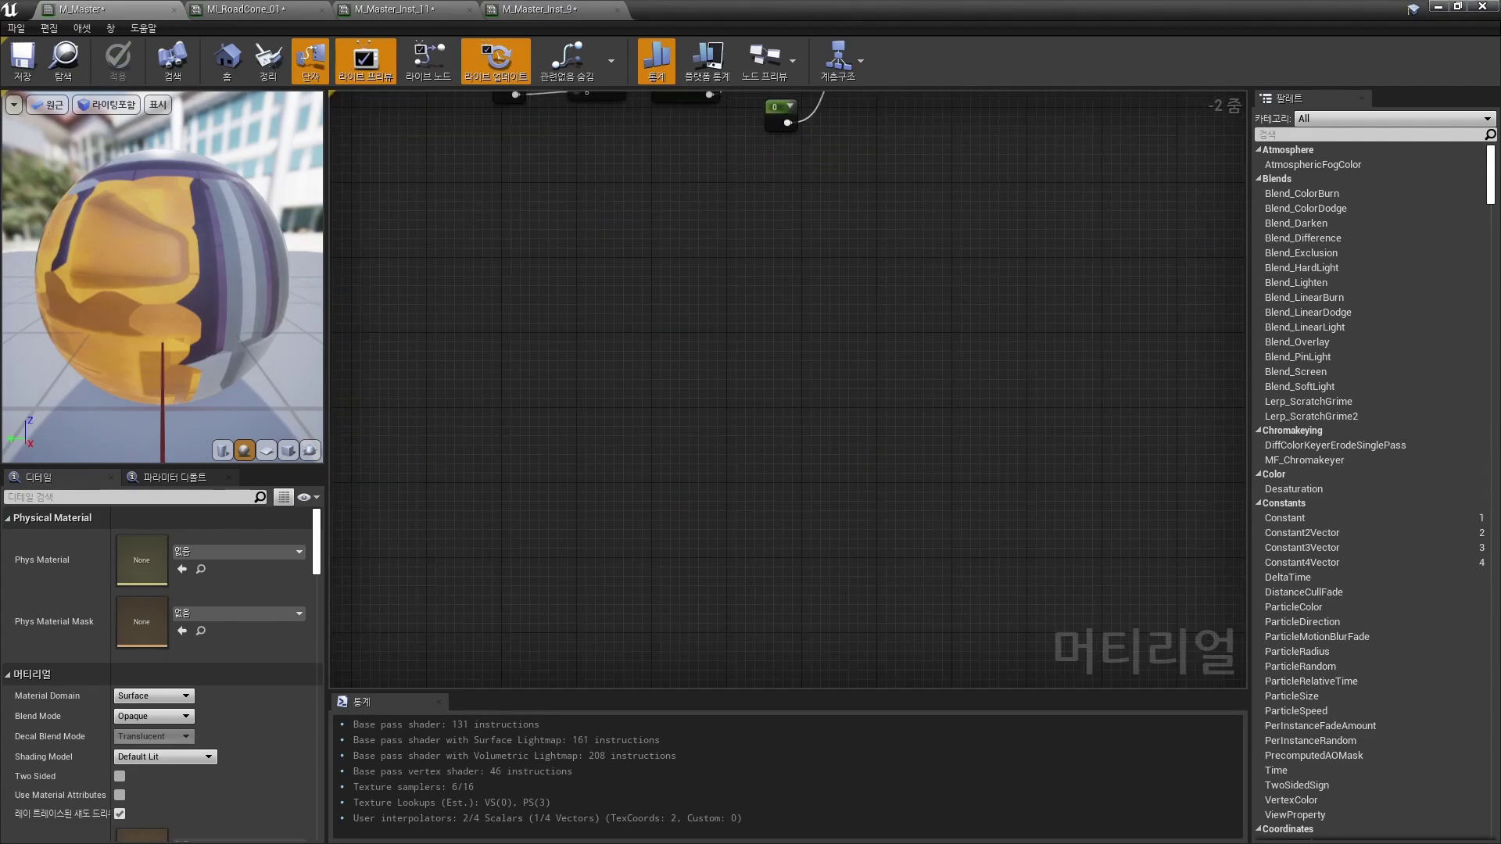
Step: Add a TextureCoordinate node in the empty area of the M_Master graph
right_click(635, 381)
type("T")
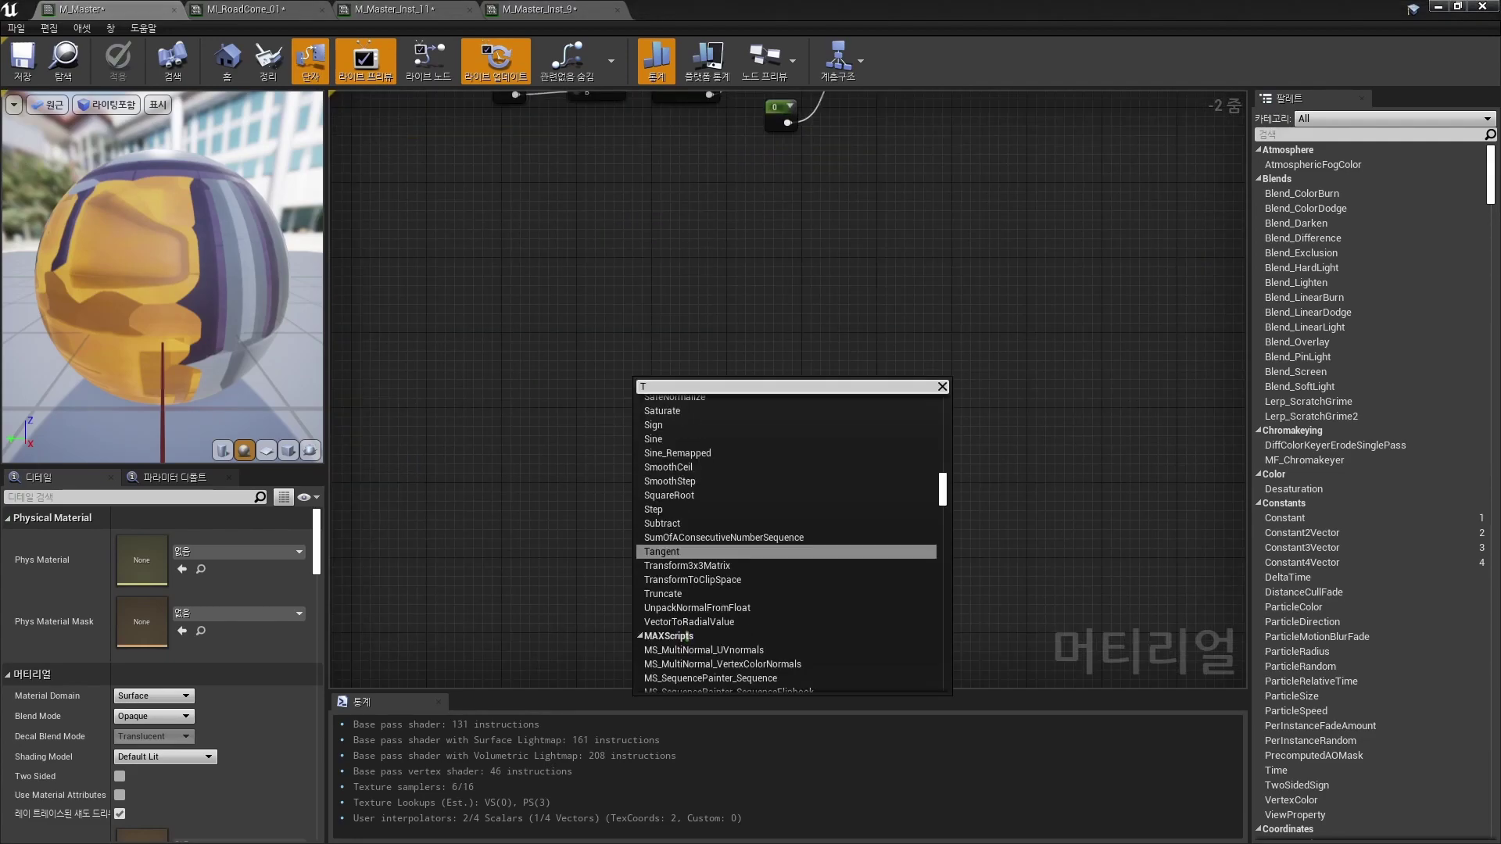
type("exturecoo")
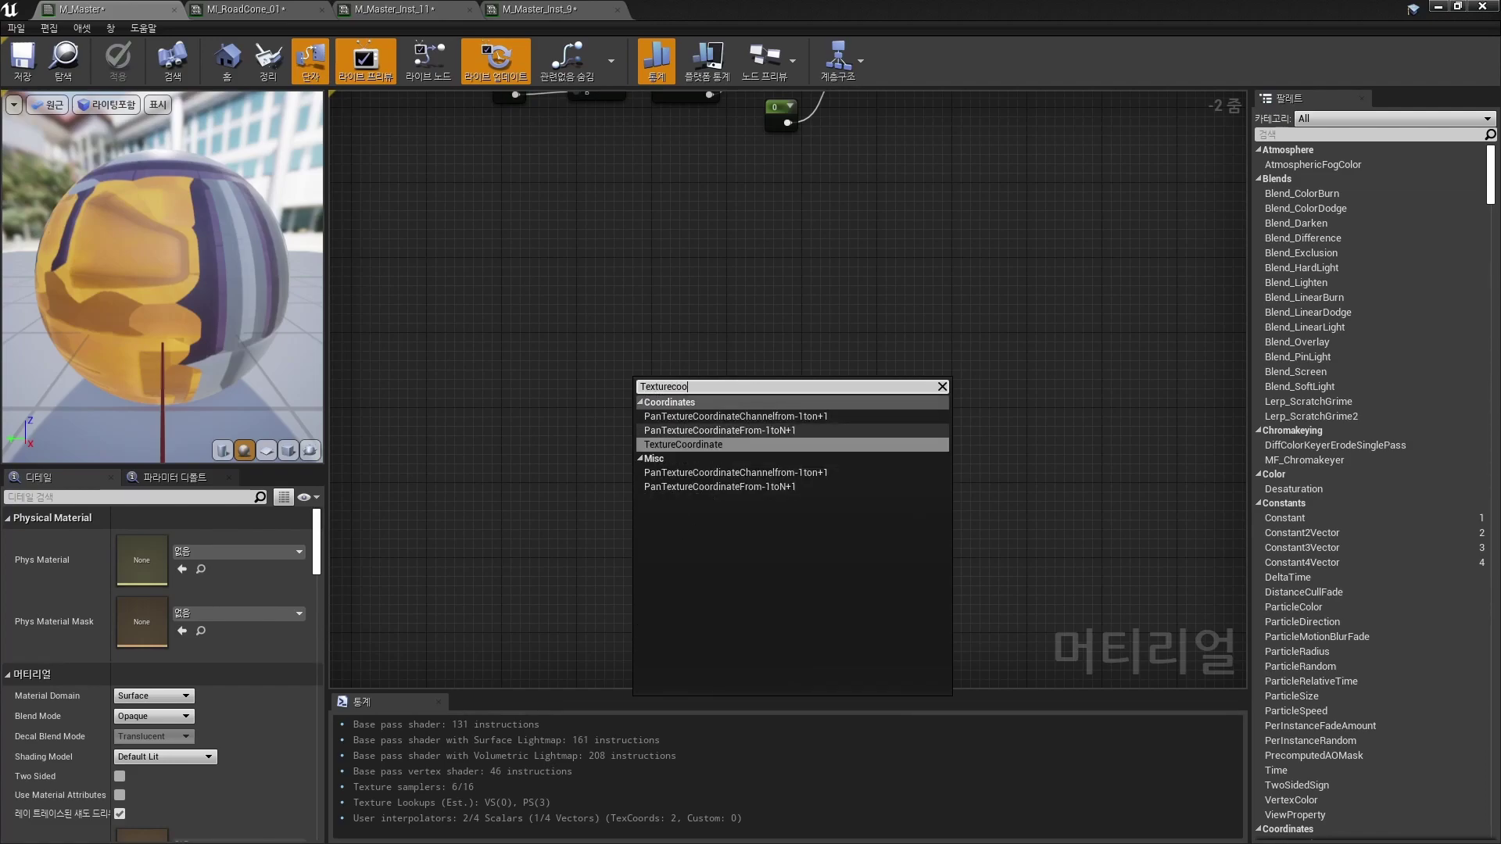
key("Return")
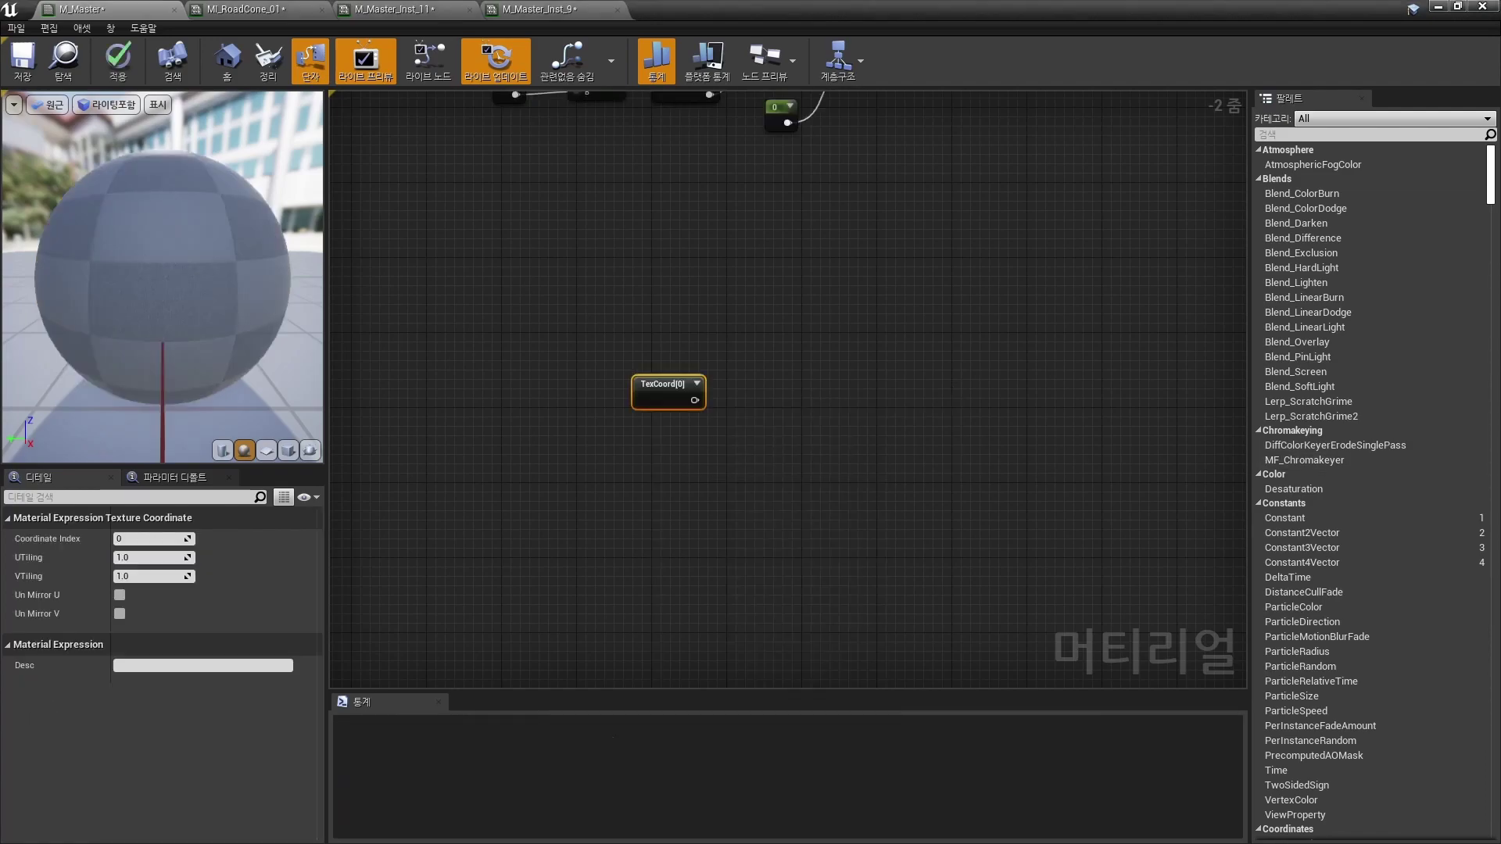
left_click_drag(664, 385, 608, 381)
left_click(736, 412)
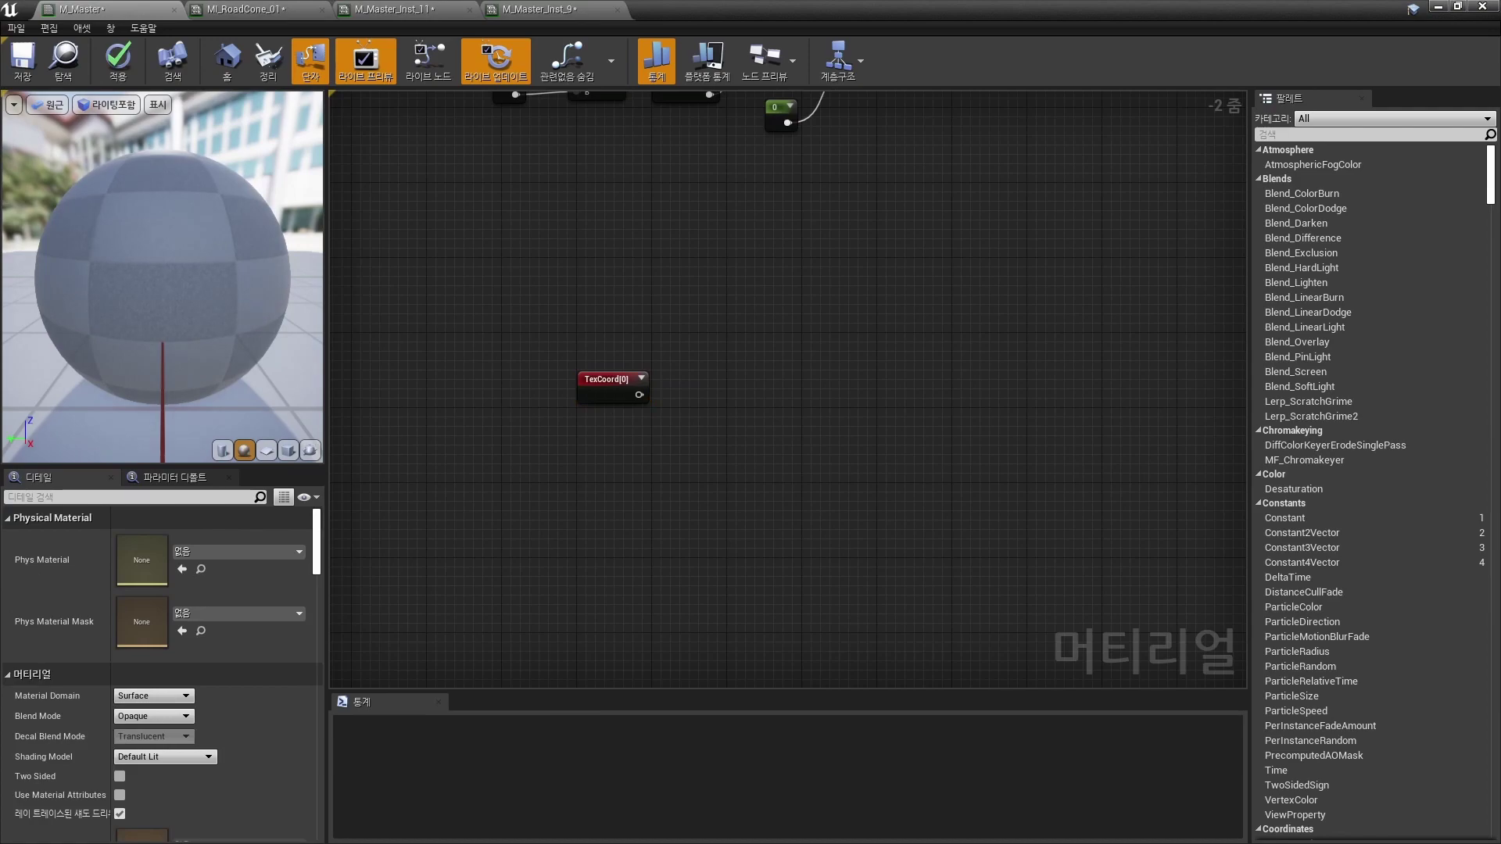
Step: Add a Multiply and a Constant node, and wire TexCoord into A and the constant into B of the Multiply
key("m")
left_click(736, 412)
key("1")
left_click(637, 482)
left_click_drag(769, 422, 740, 390)
left_click_drag(648, 491, 636, 446)
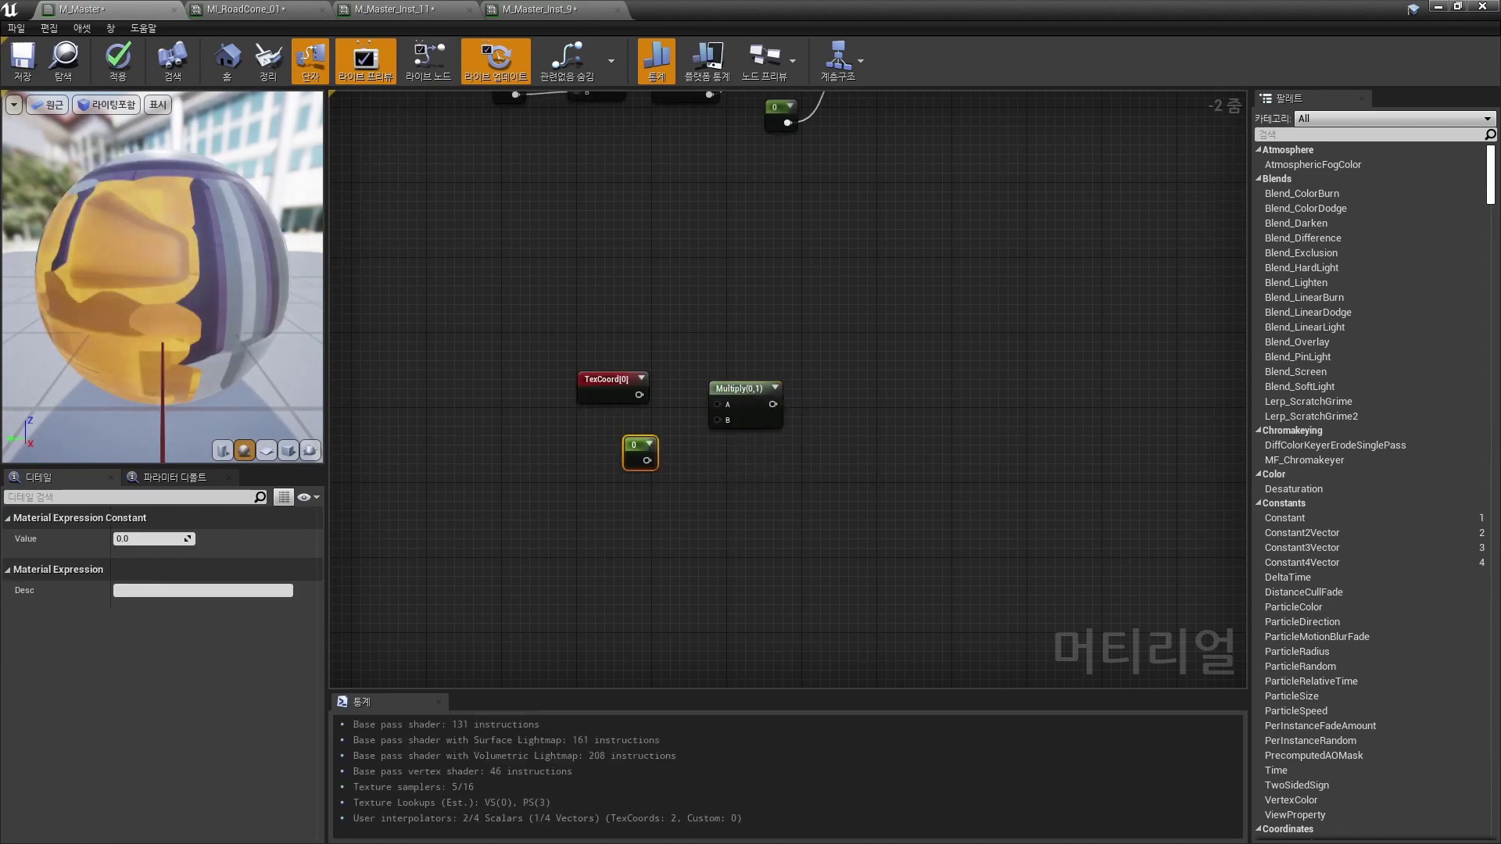
left_click_drag(638, 395, 717, 404)
left_click_drag(647, 460, 717, 420)
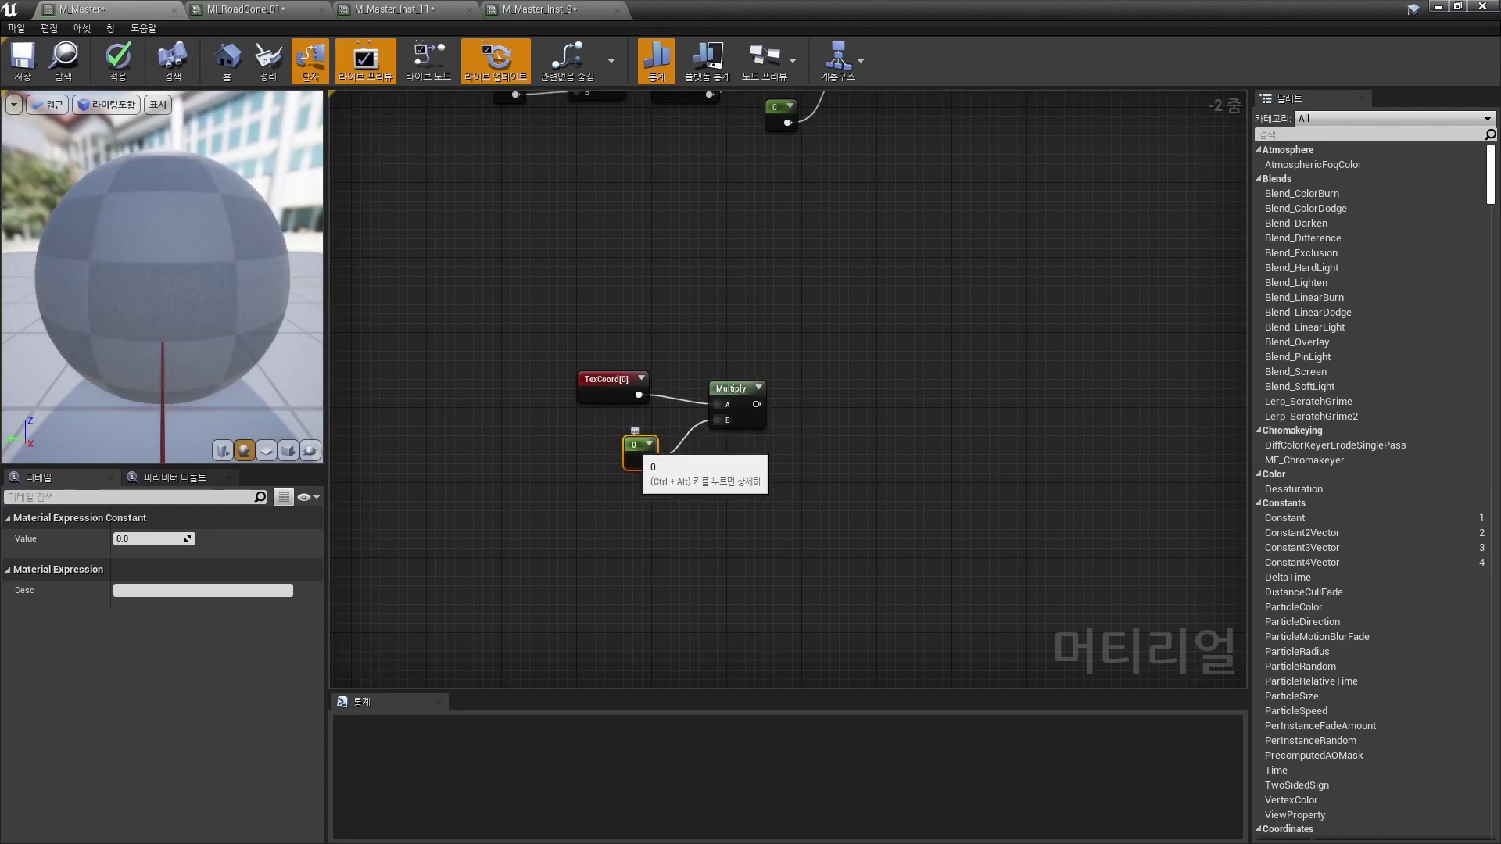
Step: Convert the constant feeding the Multiply into a parameter named Ice_Tiling
right_click(634, 448)
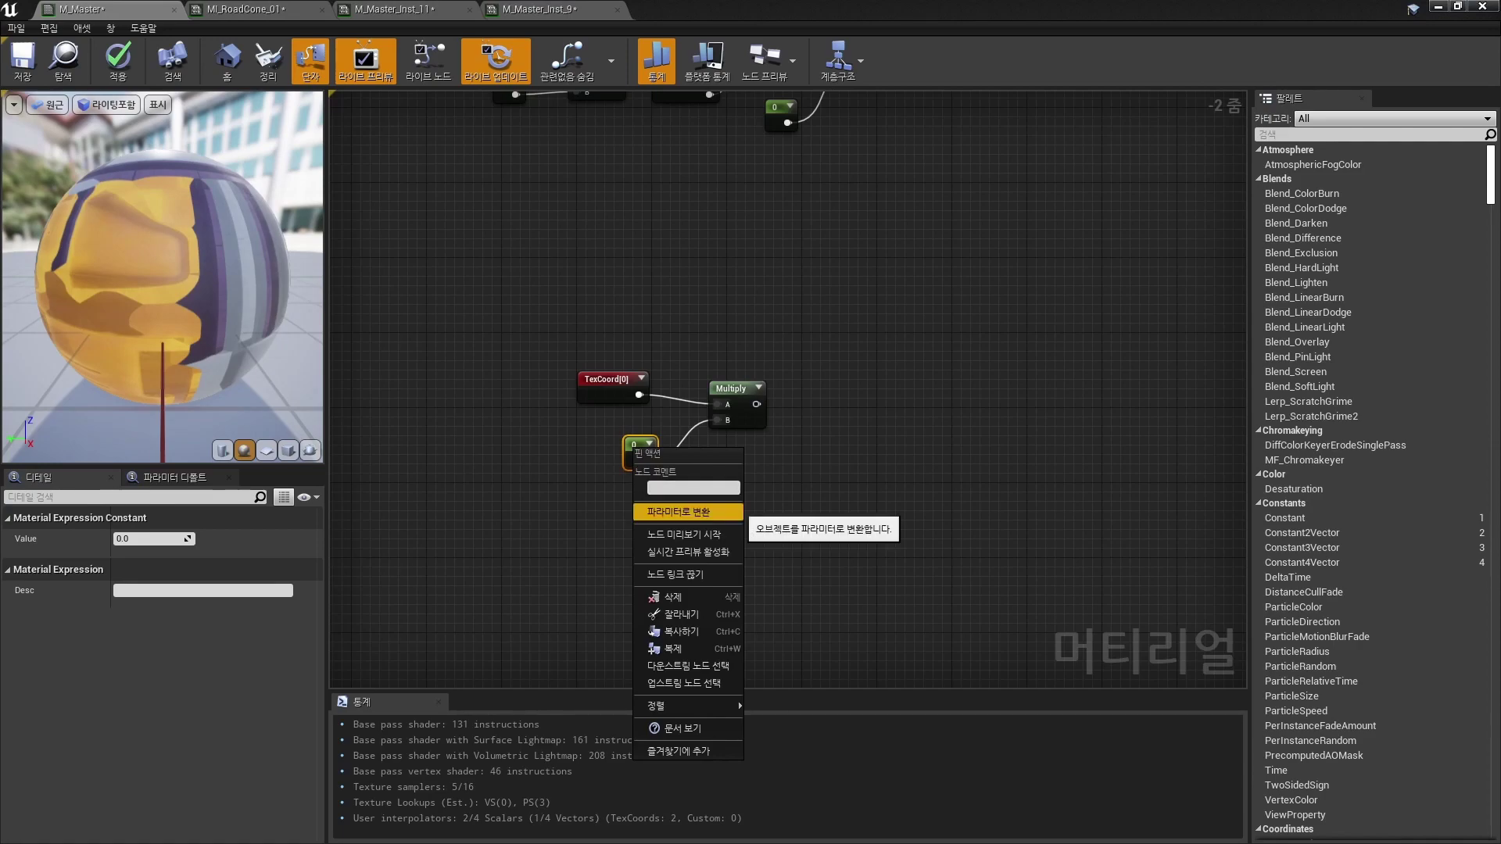
left_click(679, 512)
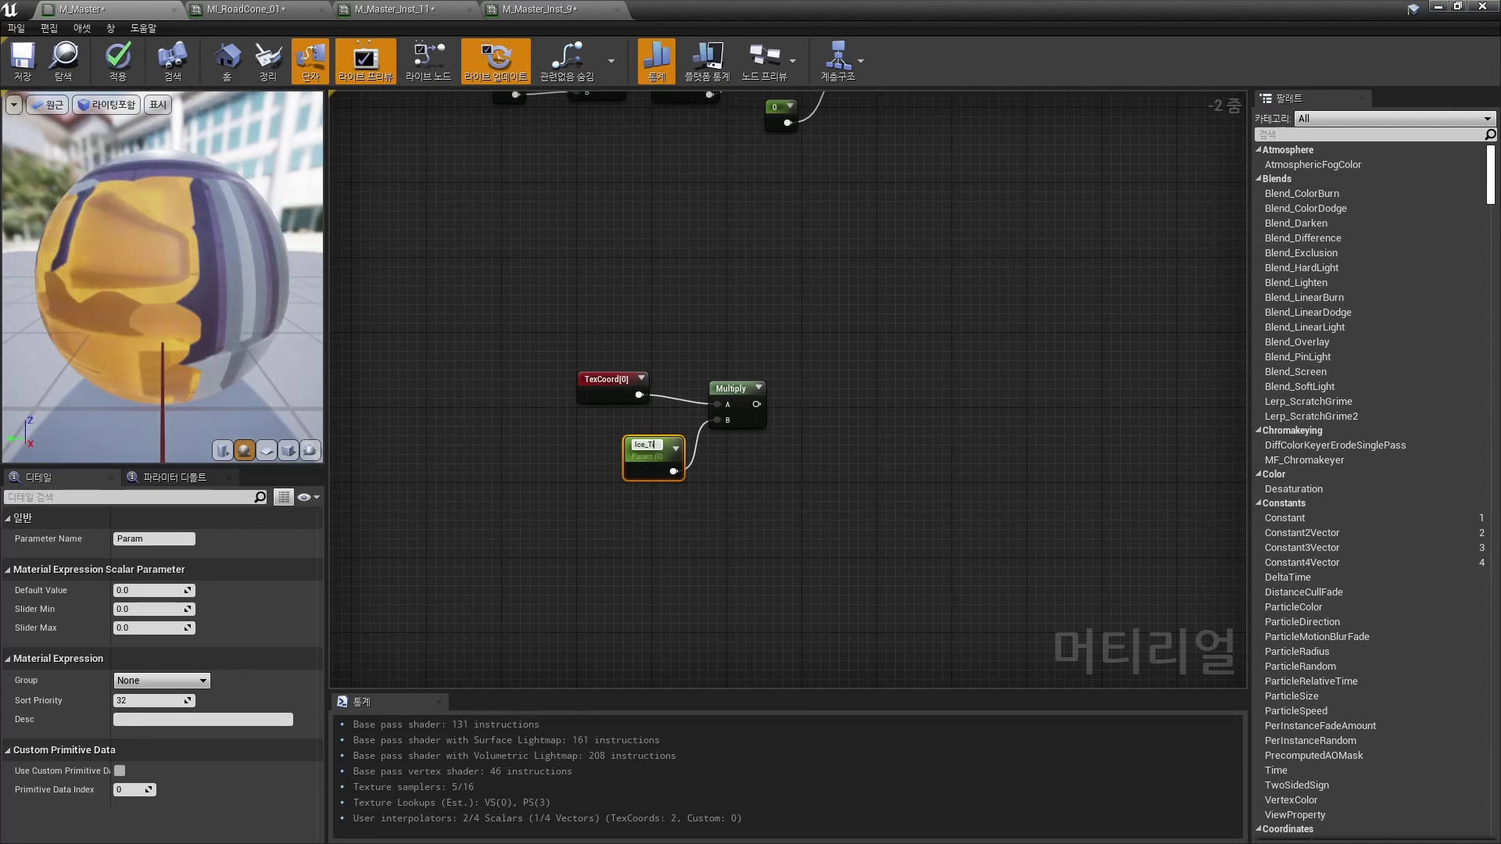
left_click_drag(655, 446, 627, 447)
left_click(853, 407)
Step: Add a BumpOffset node beside the Multiply and connect the Multiply output to its Coordinate input
right_click_drag(852, 407, 781, 411)
scroll(724, 392, "up", 1)
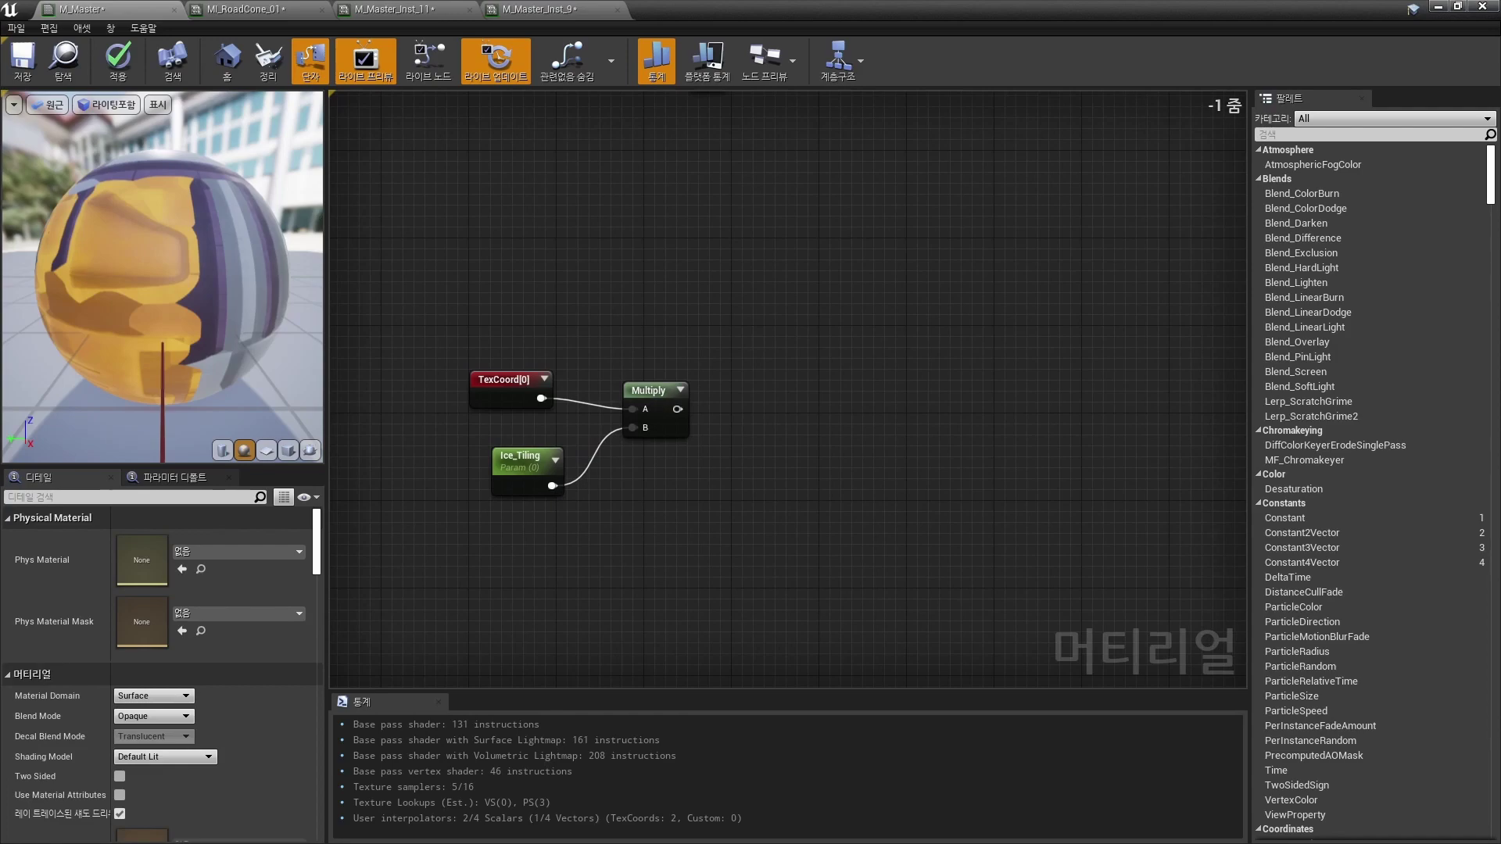
right_click(779, 421)
type("Bum")
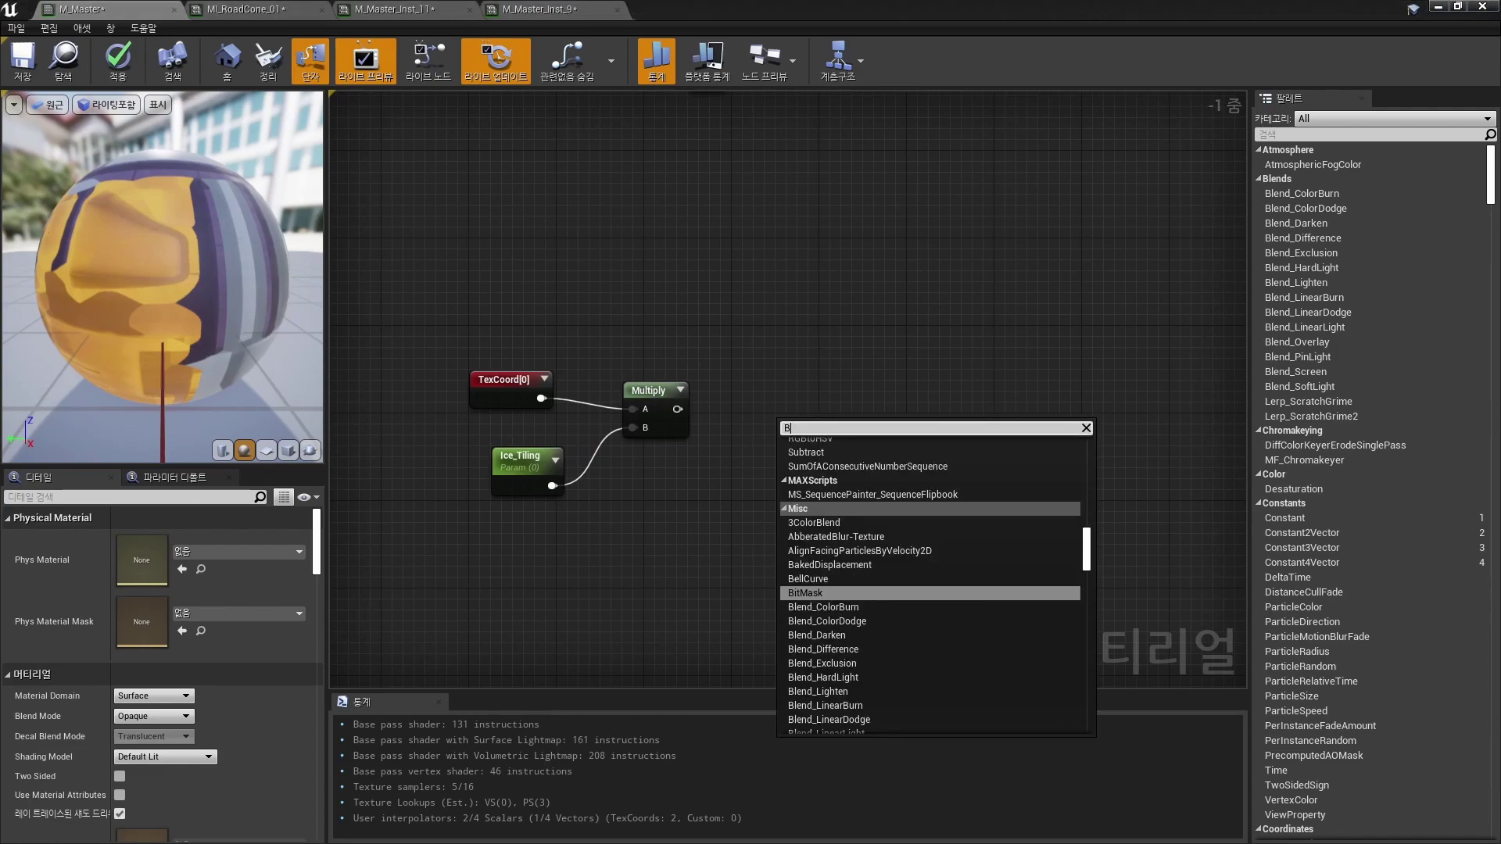
type("poff")
key("Return")
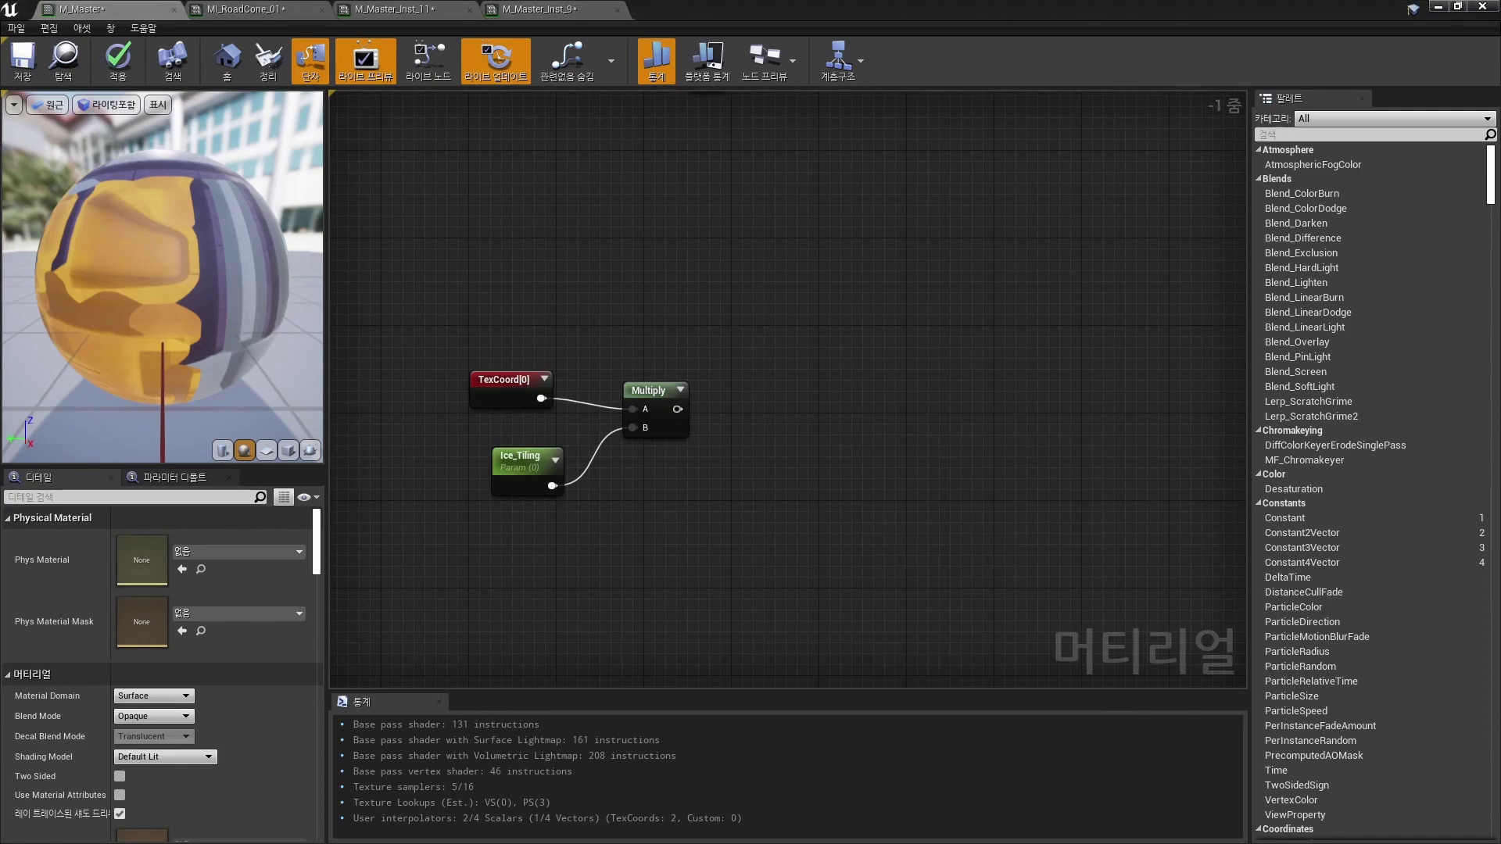
left_click_drag(677, 409, 765, 431)
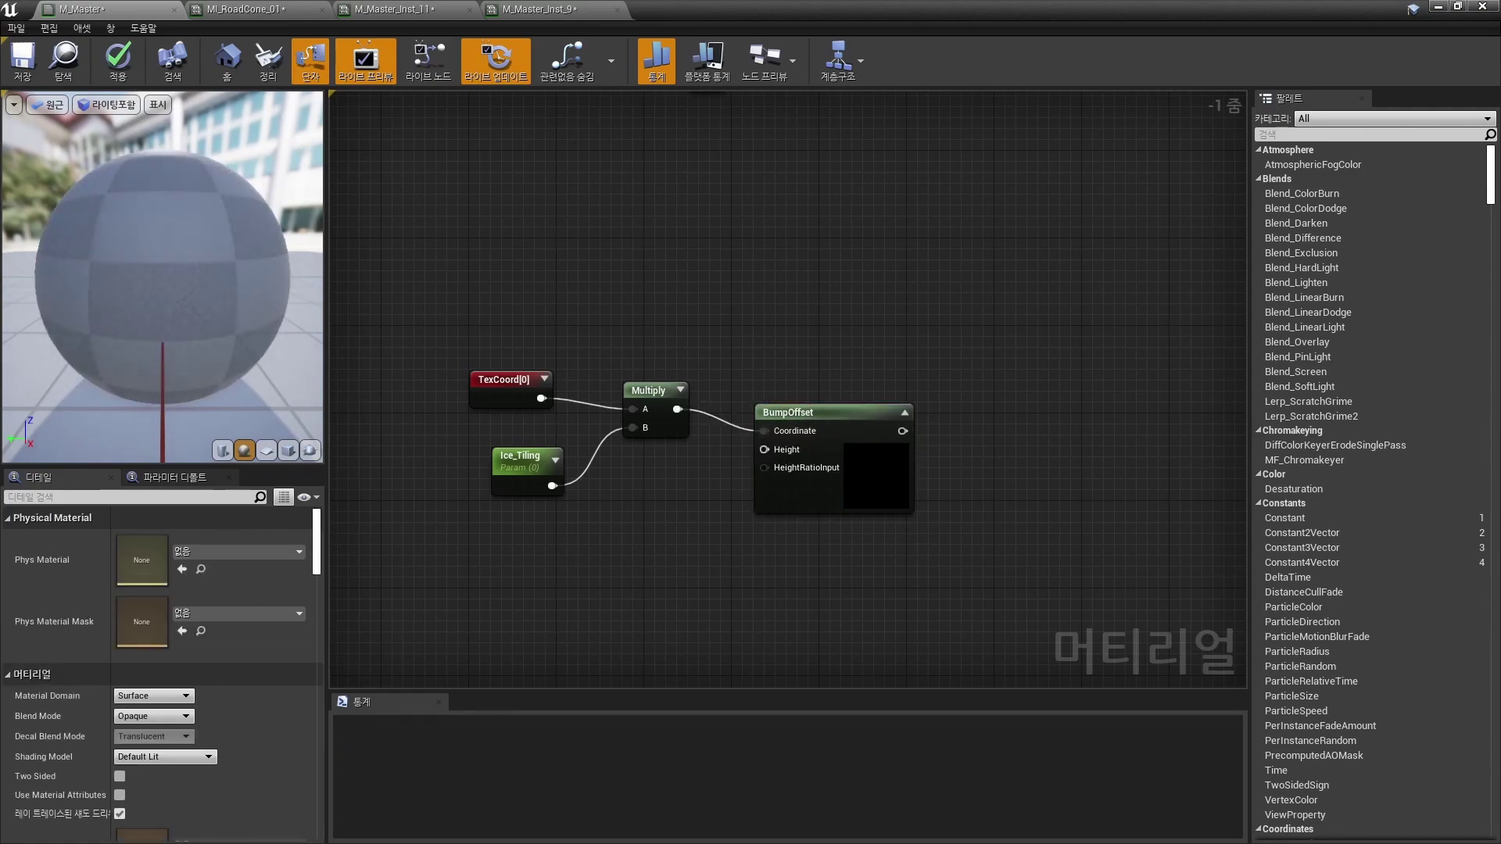
Step: Add a constant wired into the BumpOffset's Height input and convert it to a parameter named Ice_Height
left_click(649, 496)
left_click_drag(671, 519, 635, 508)
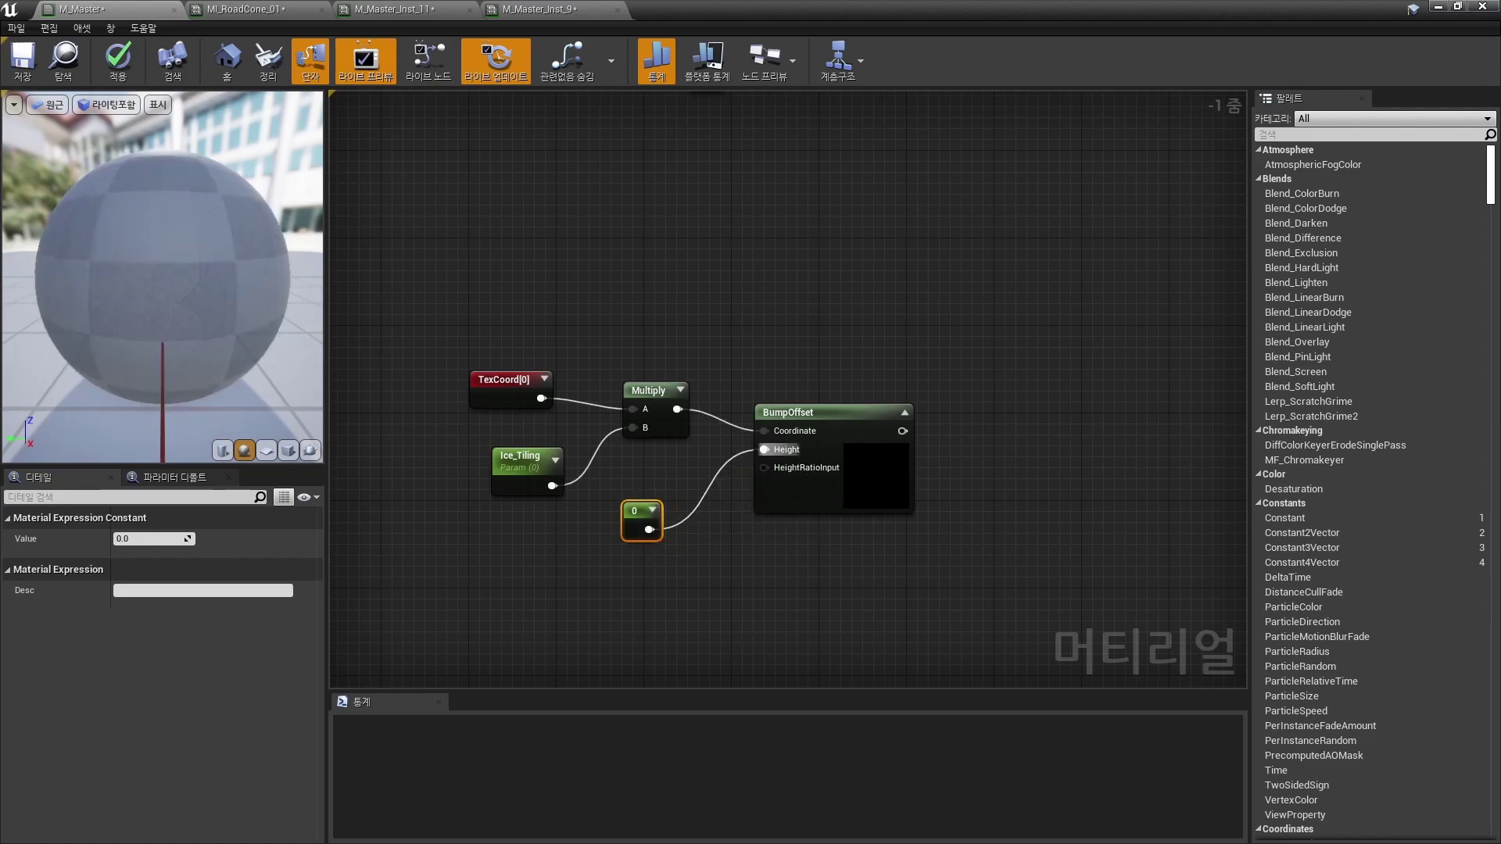
right_click(635, 507)
left_click(674, 570)
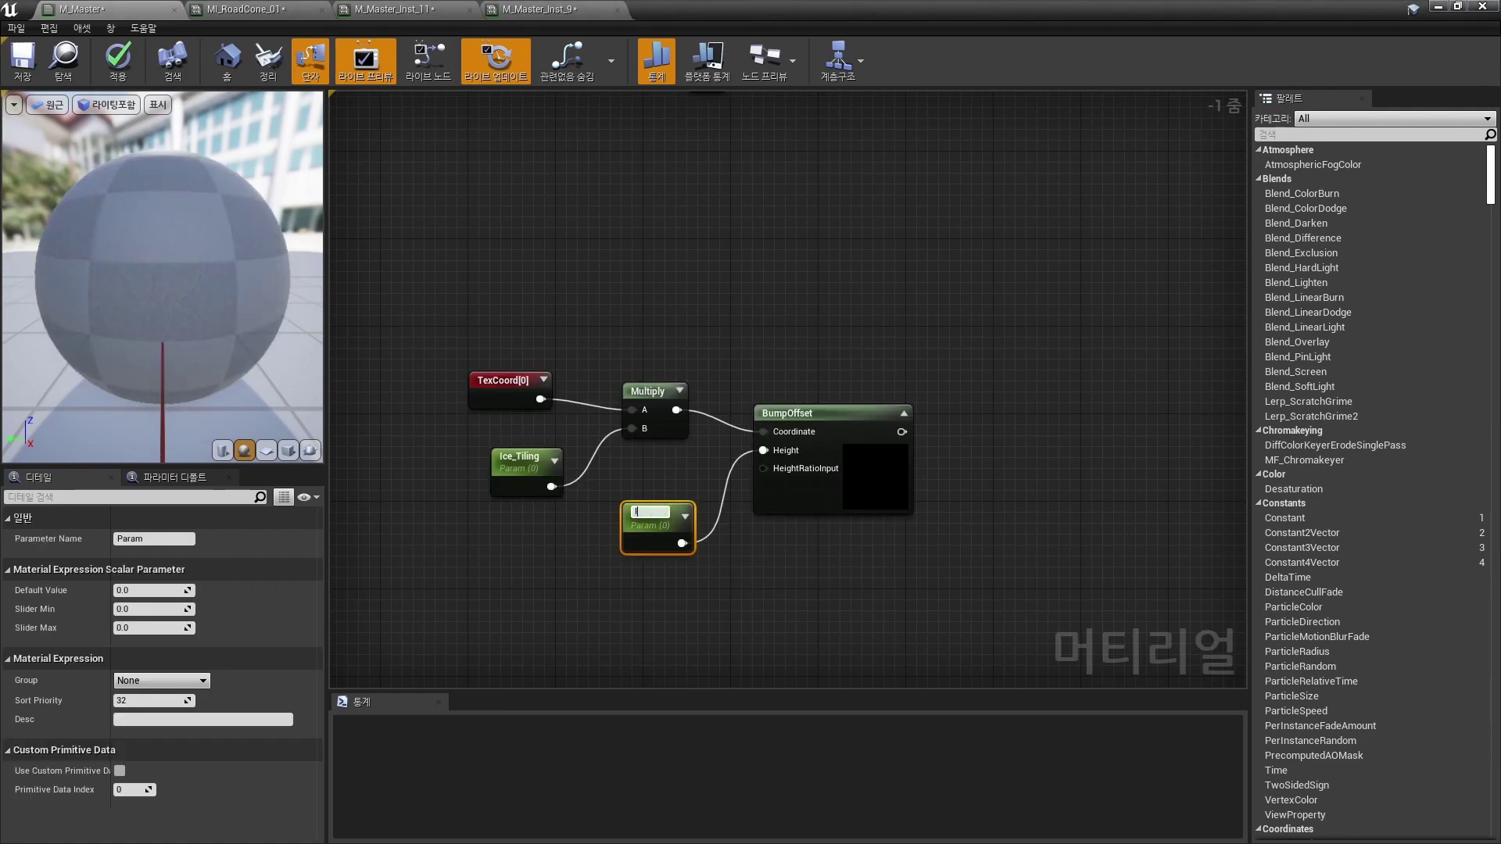
type("Ice_Hei")
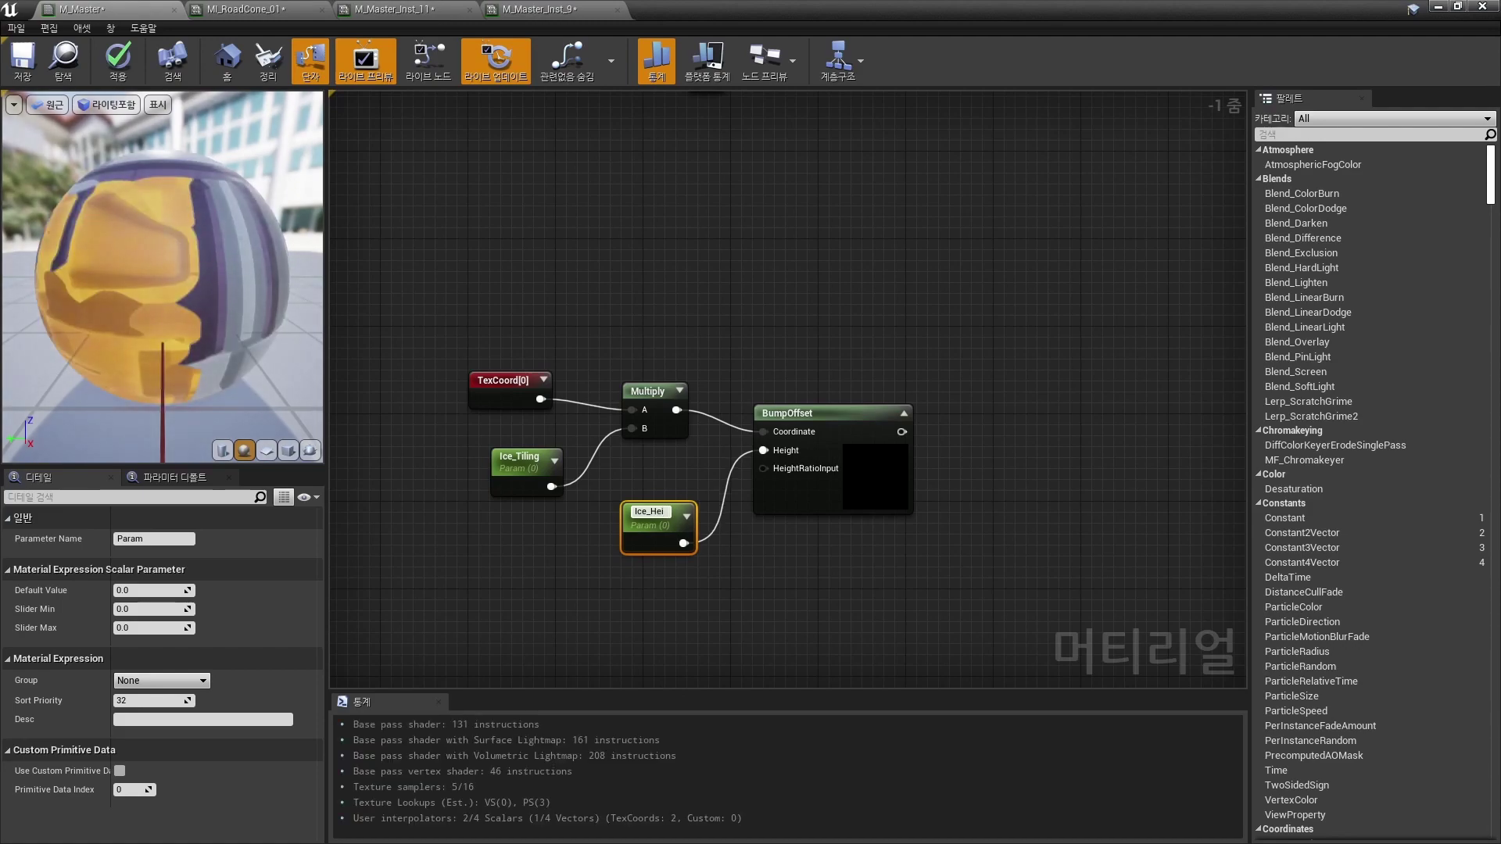
type("ght")
key("Return")
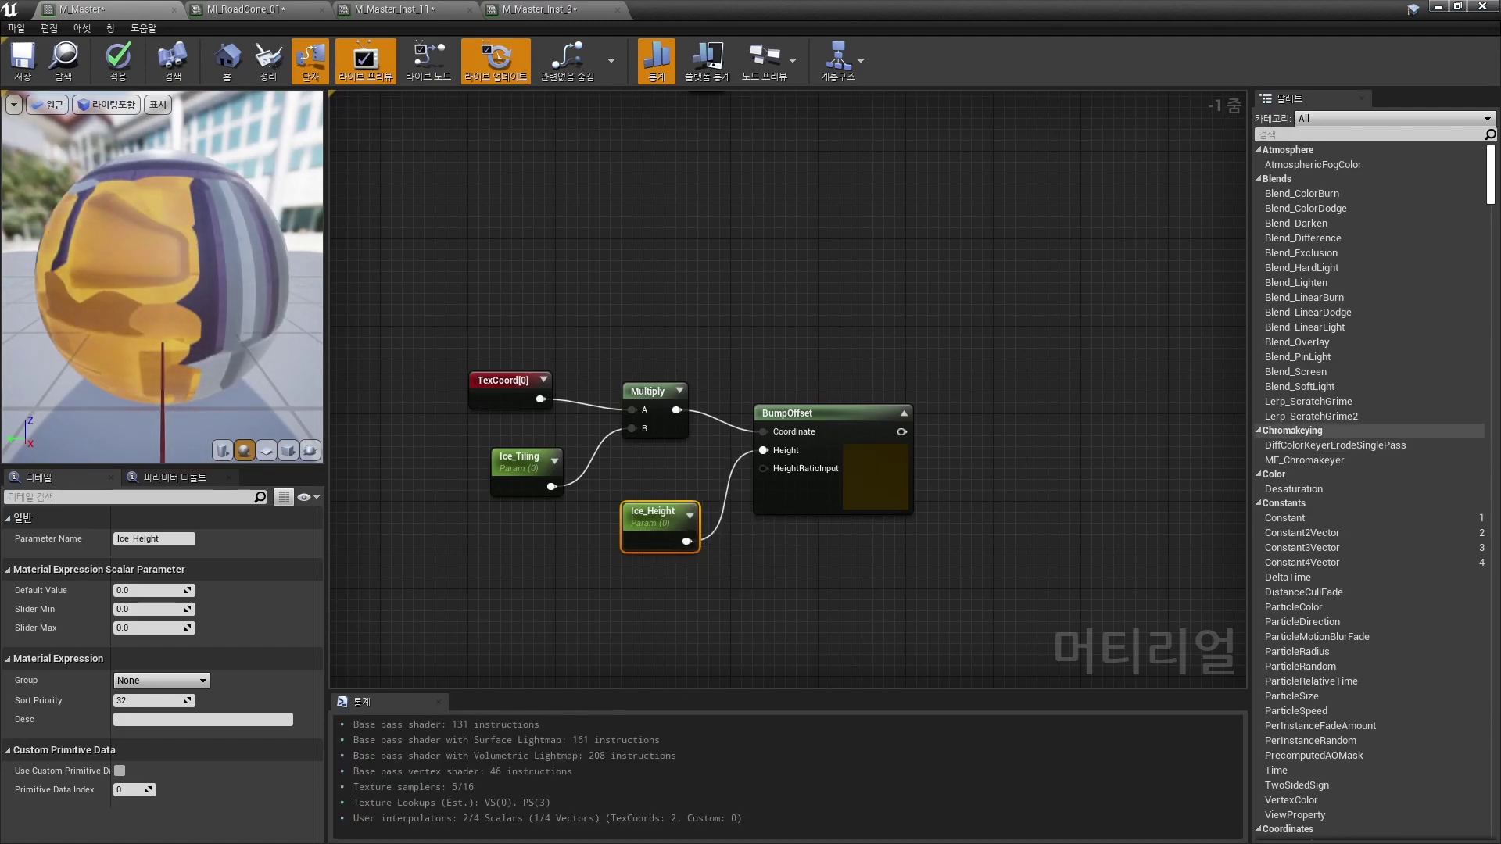
Step: Set the default value of Ice_Tiling to 3 and of Ice_Height to -2
left_click(554, 461)
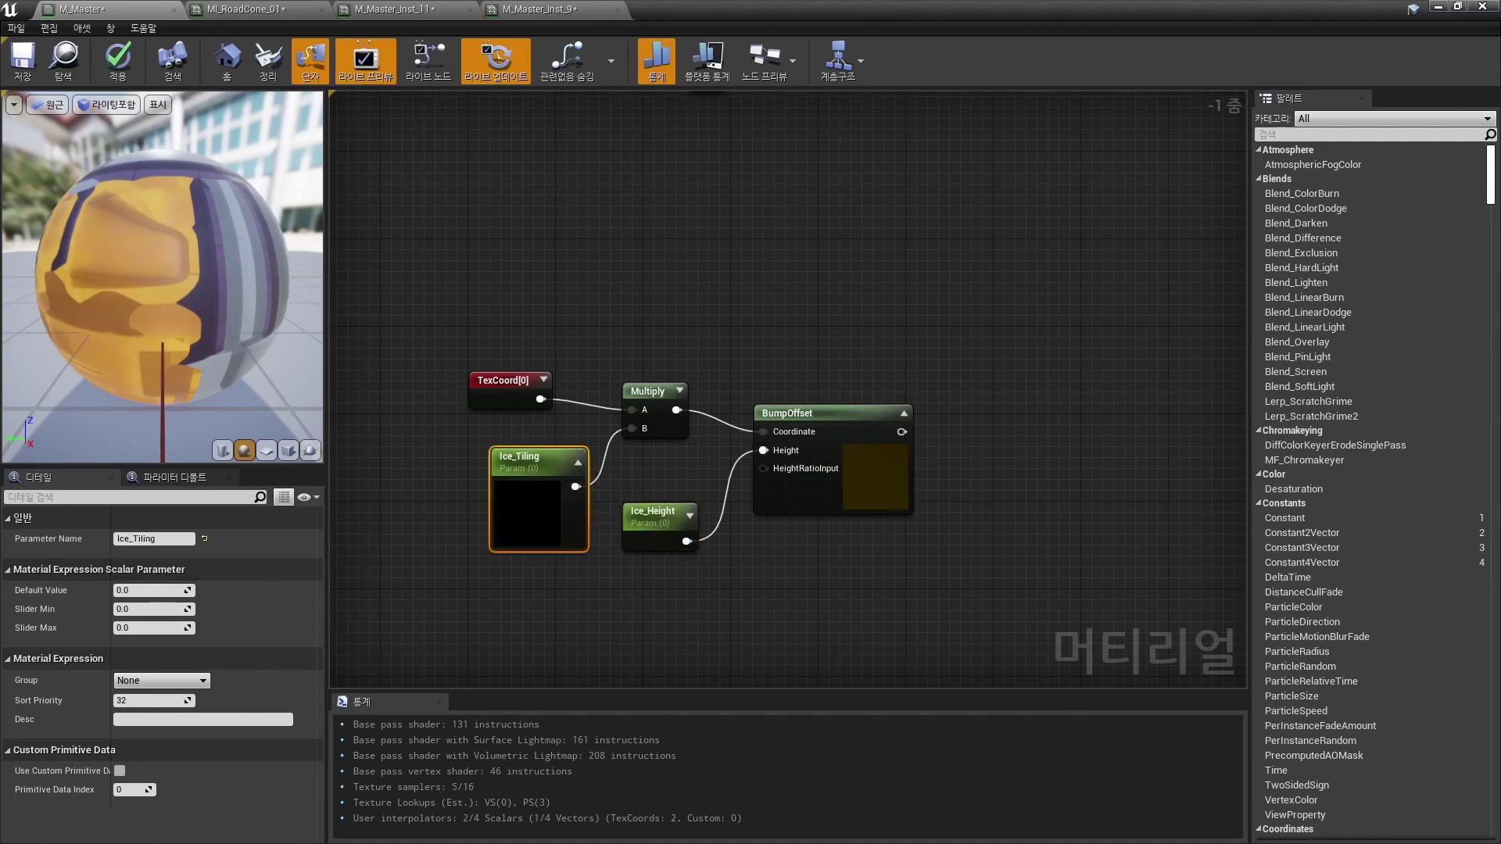
left_click(577, 462)
left_click(661, 520)
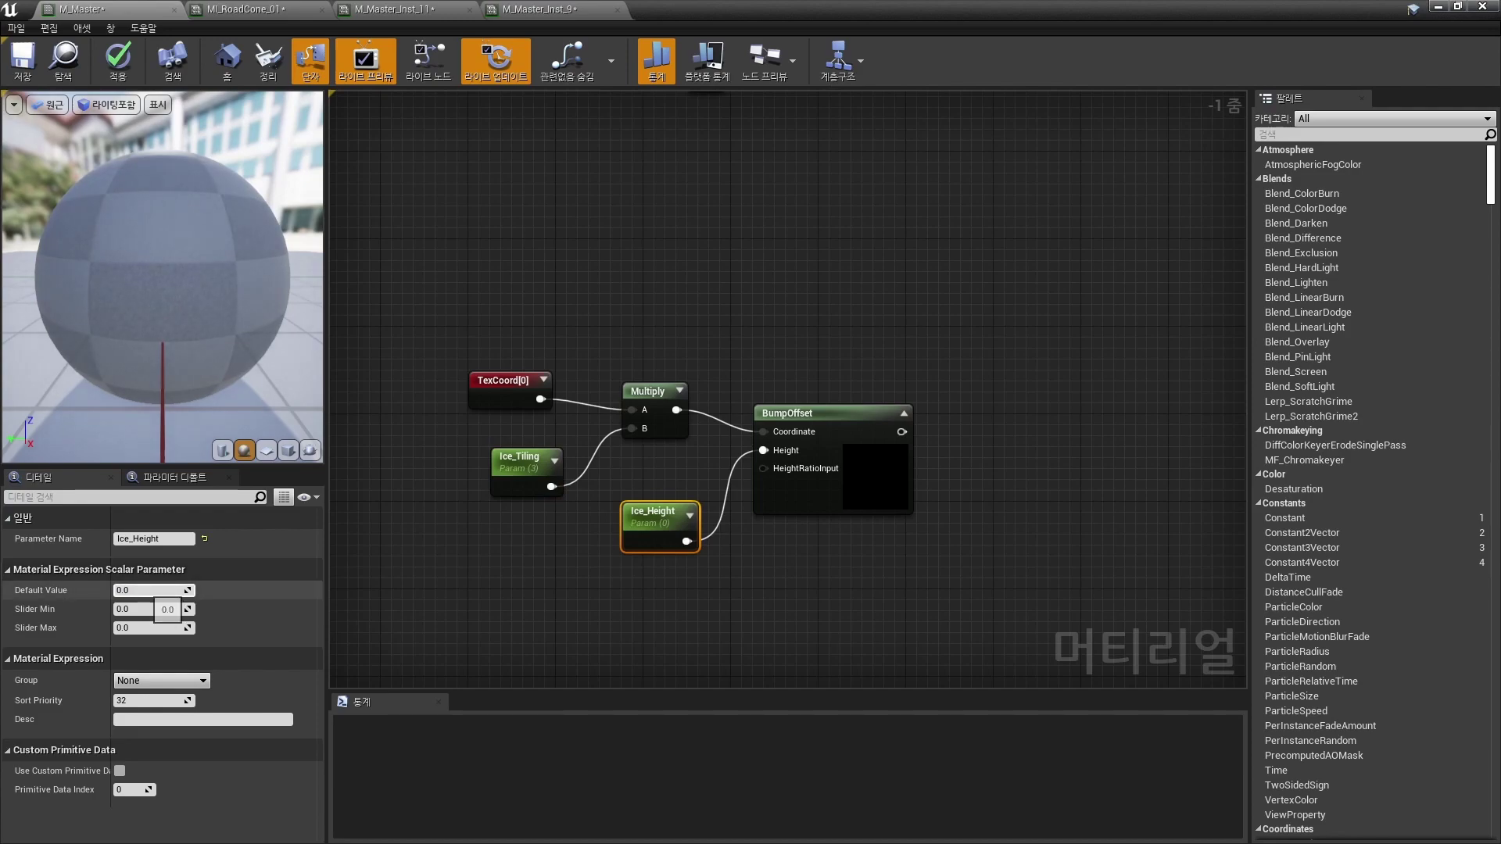
left_click(144, 591)
type("-2")
key("Return")
left_click(807, 553)
right_click_drag(807, 554, 745, 538)
left_click(758, 469)
right_click_drag(936, 495, 866, 501)
left_click(867, 502)
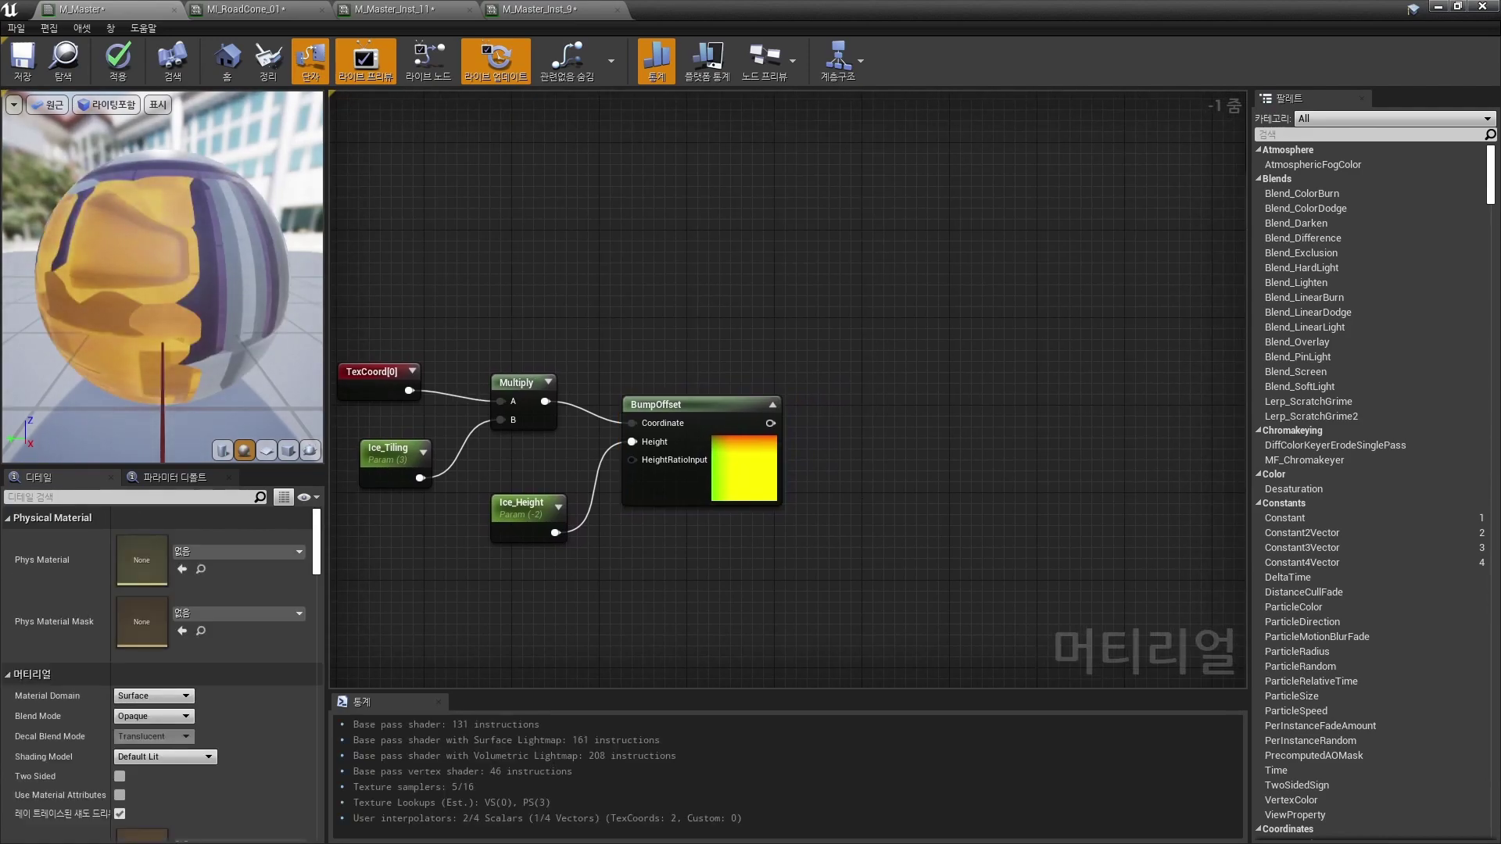
right_click_drag(675, 476, 703, 491)
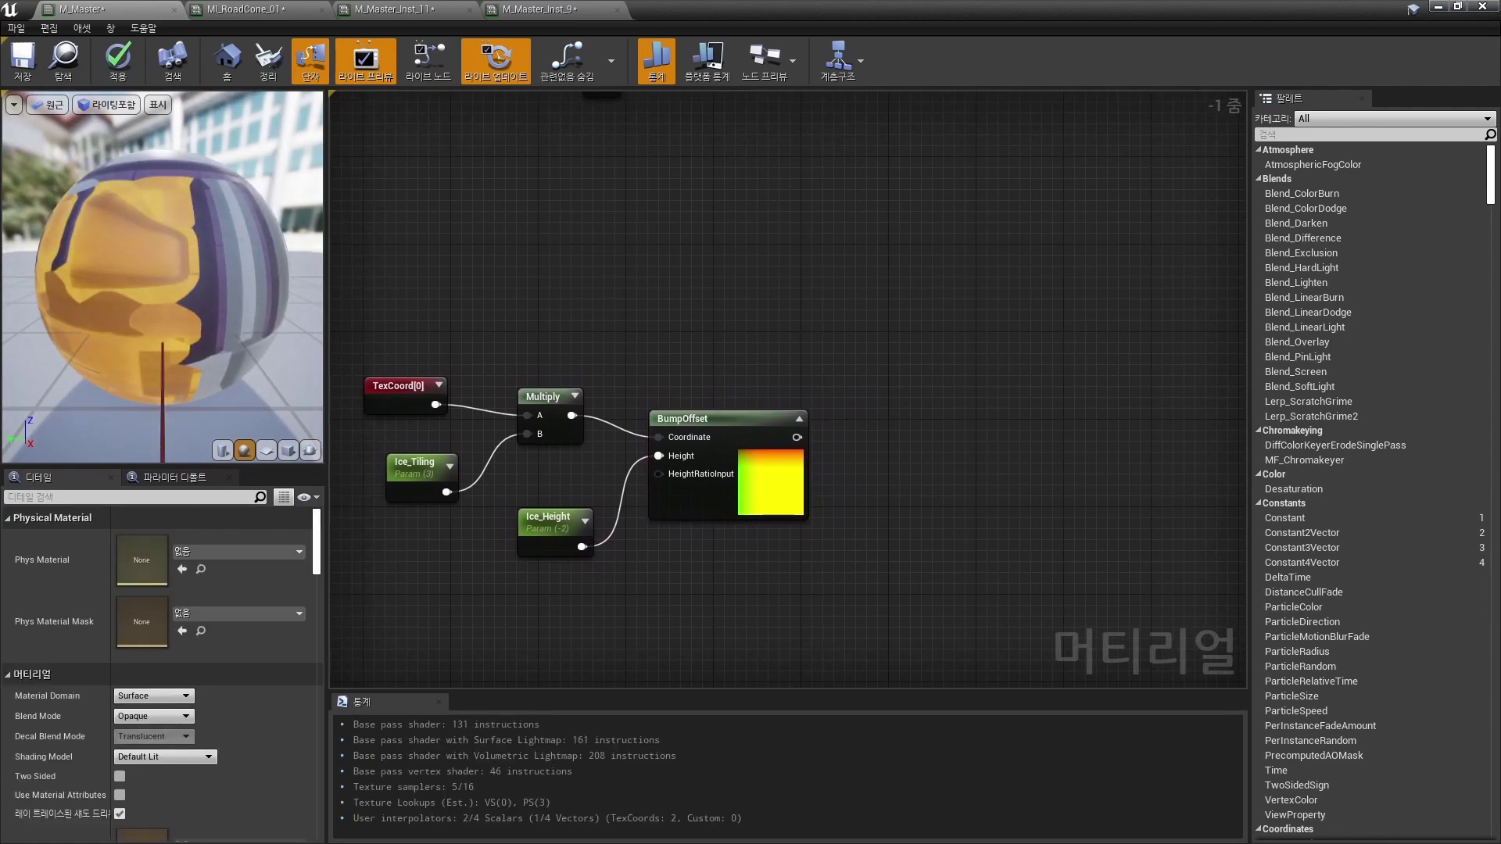
Step: Return to the level editor and find and select the T_DefaultTexture2_D texture in the engine content
left_click_drag(1016, 10, 738, 44)
scroll(735, 315, "down", 1)
right_click_drag(726, 315, 665, 274)
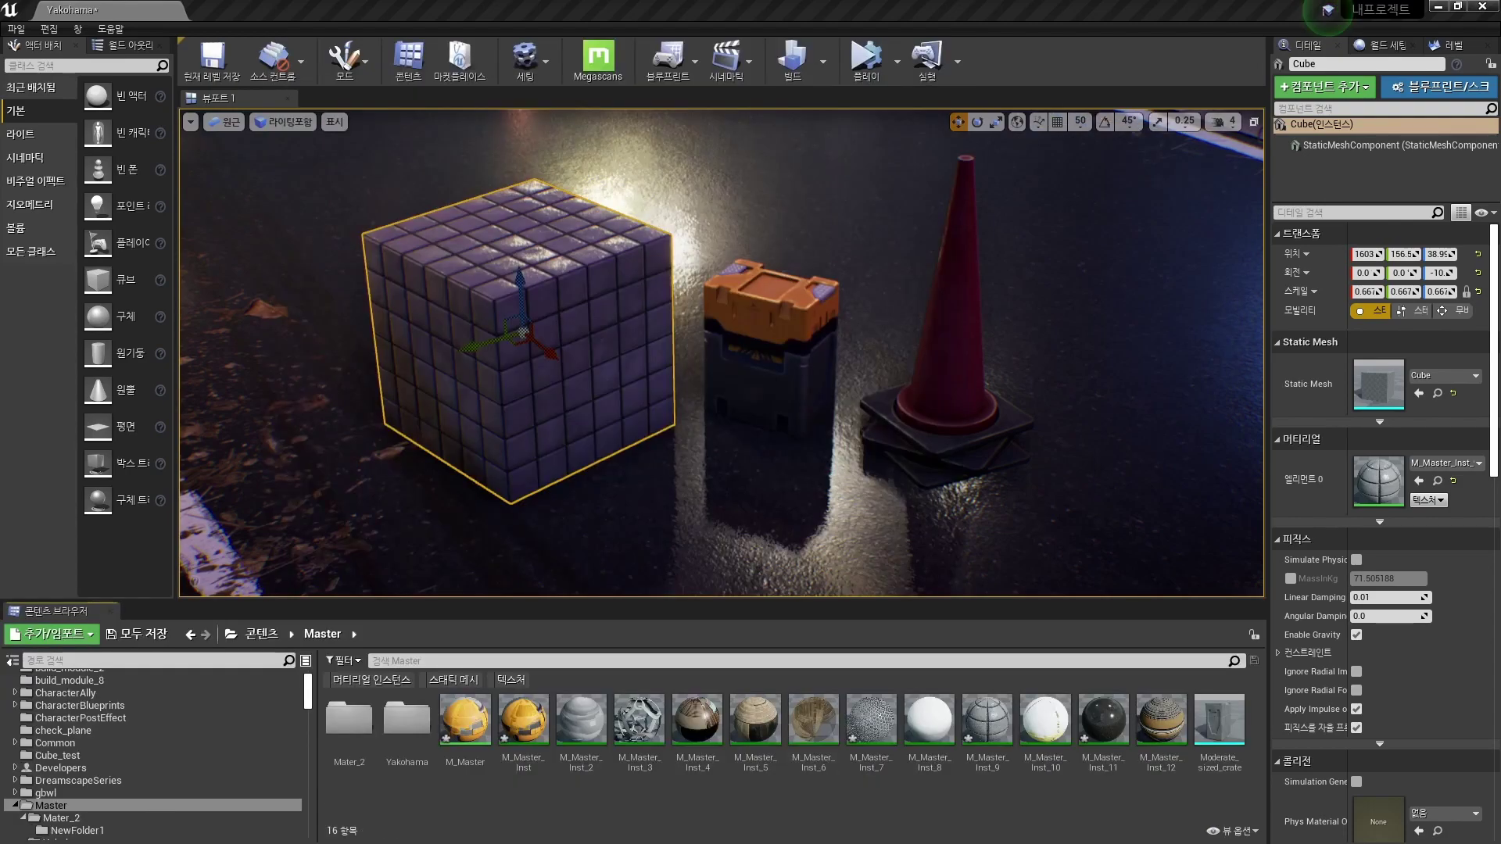
scroll(157, 755, "up", 2)
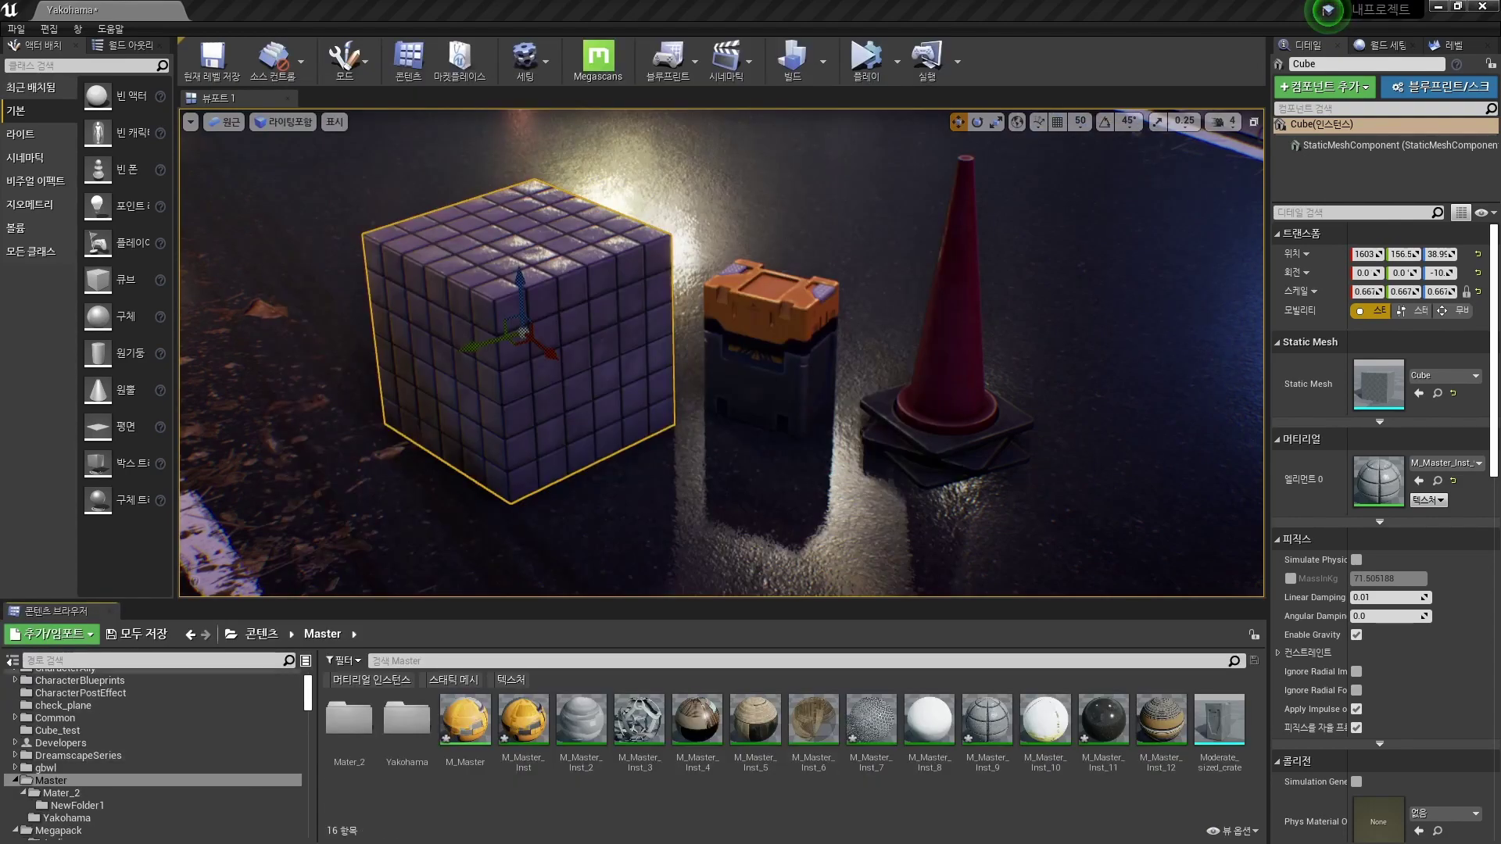
scroll(156, 756, "down", 10)
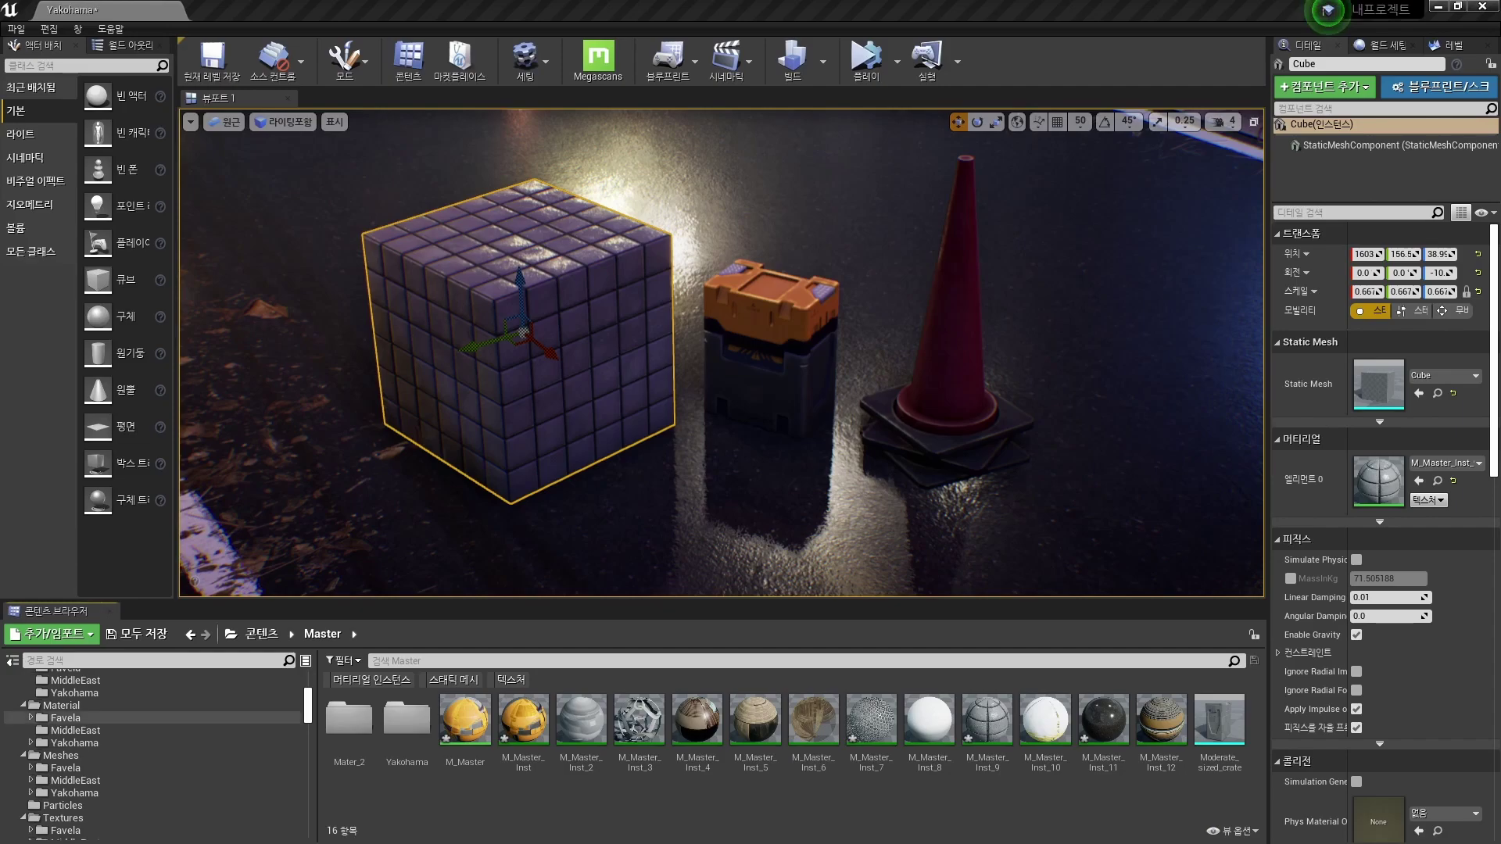
scroll(156, 734, "up", 2)
left_click(58, 738)
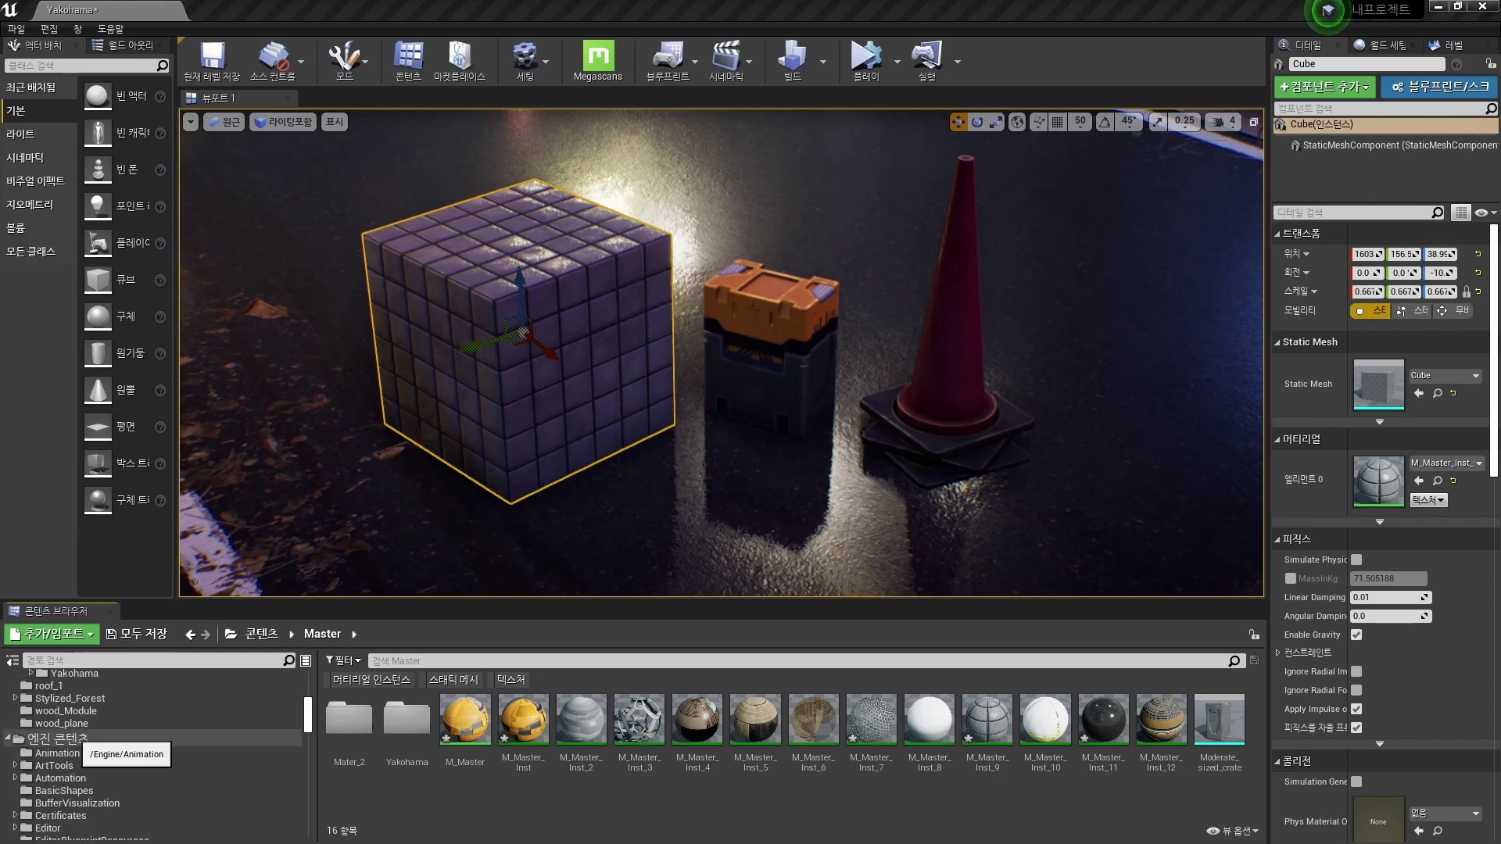
left_click(438, 661)
type("T_DefaultTexture2_D")
left_click(354, 725)
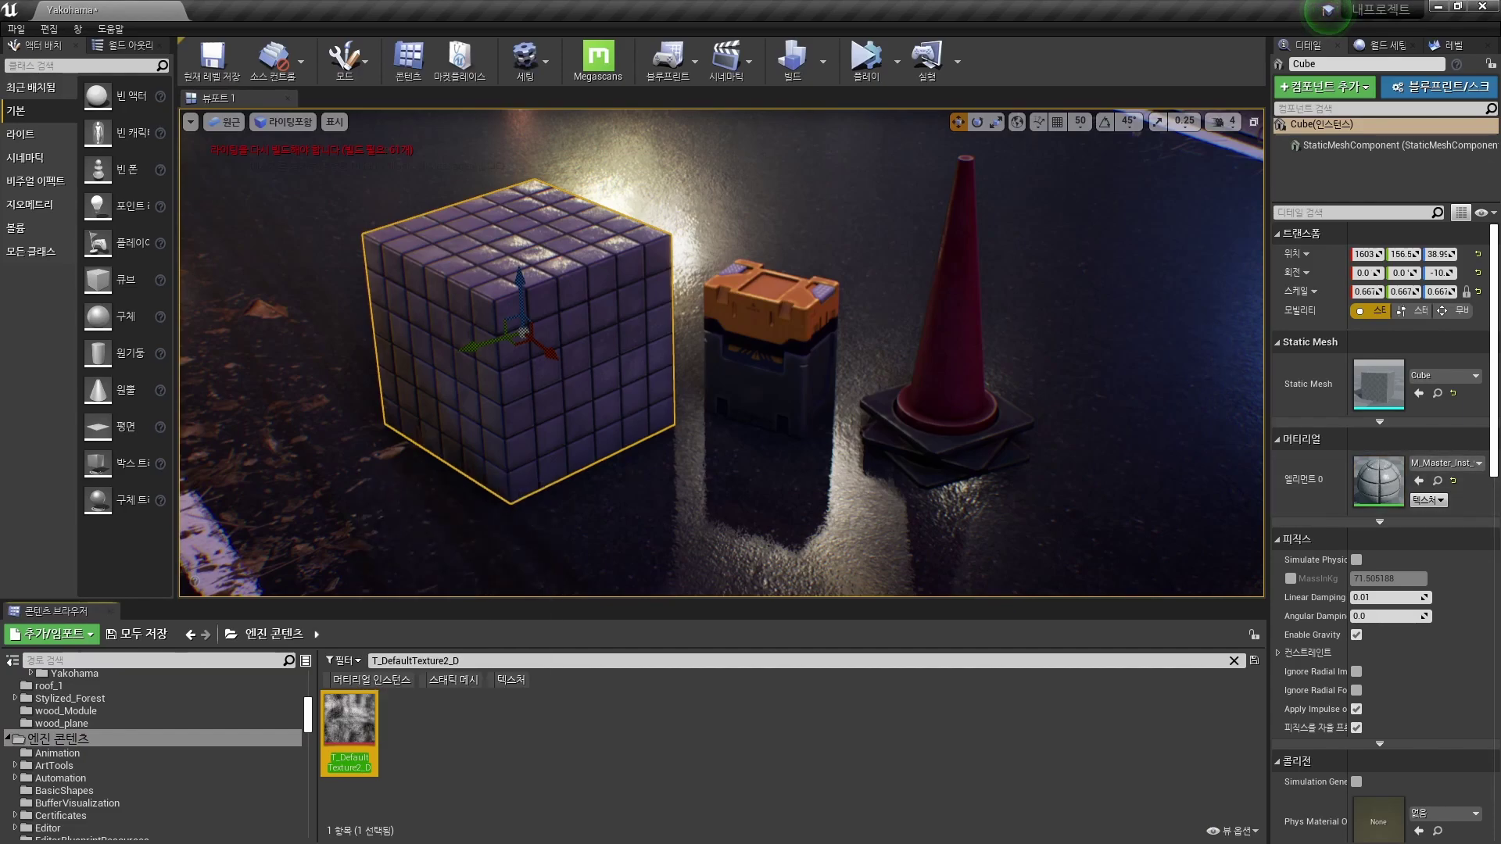
Step: Bring back the M_Master graph beside the content browser and add T_DefaultTexture2_D to it as a Texture Sample node
double_click(1379, 481)
left_click_drag(962, 352, 1154, 352)
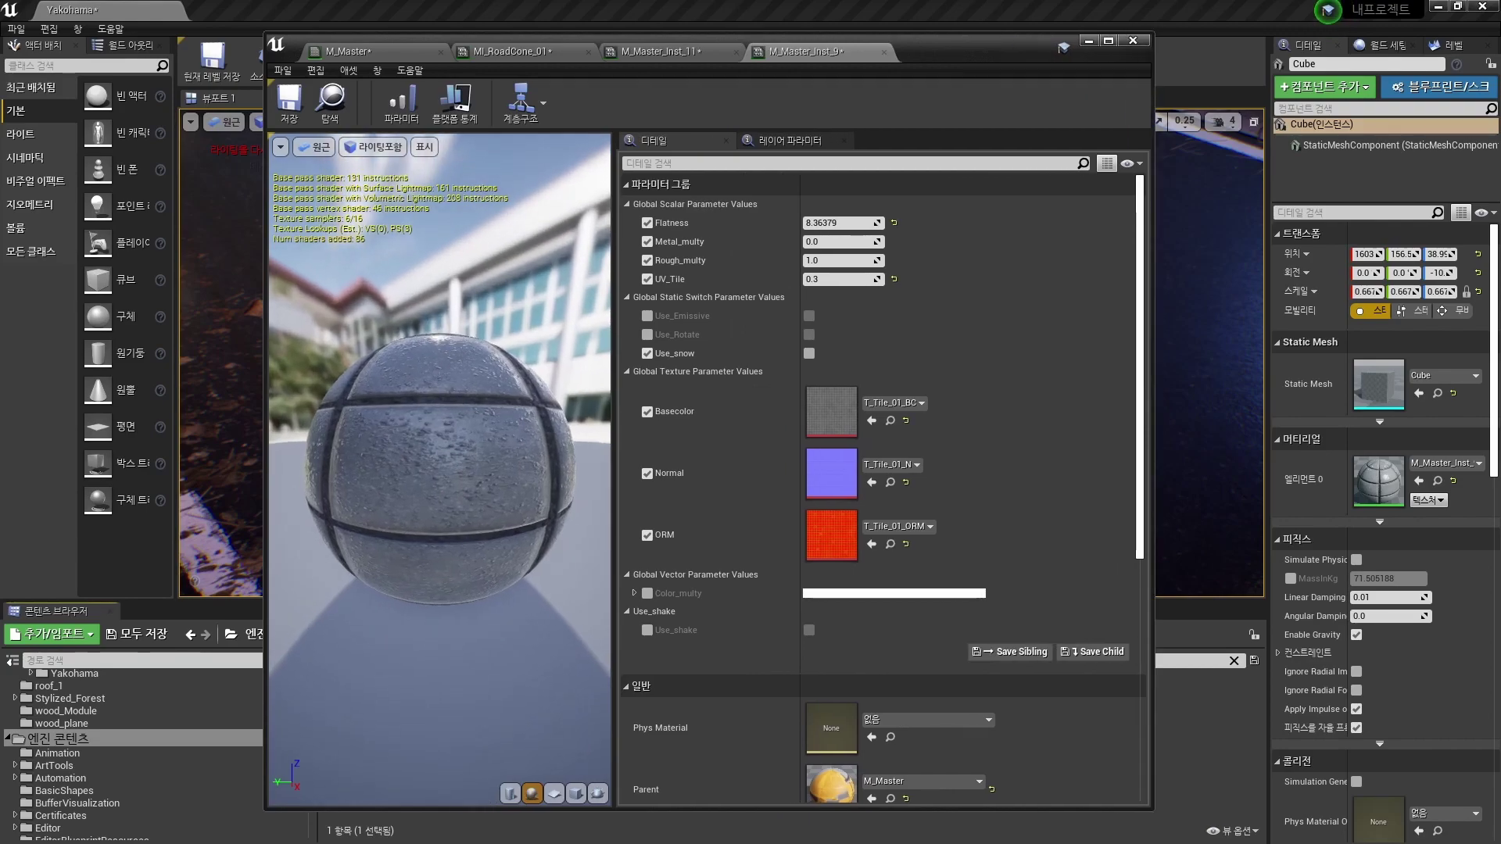
left_click(348, 52)
left_click_drag(975, 53, 1192, 59)
left_click_drag(349, 721, 1136, 410)
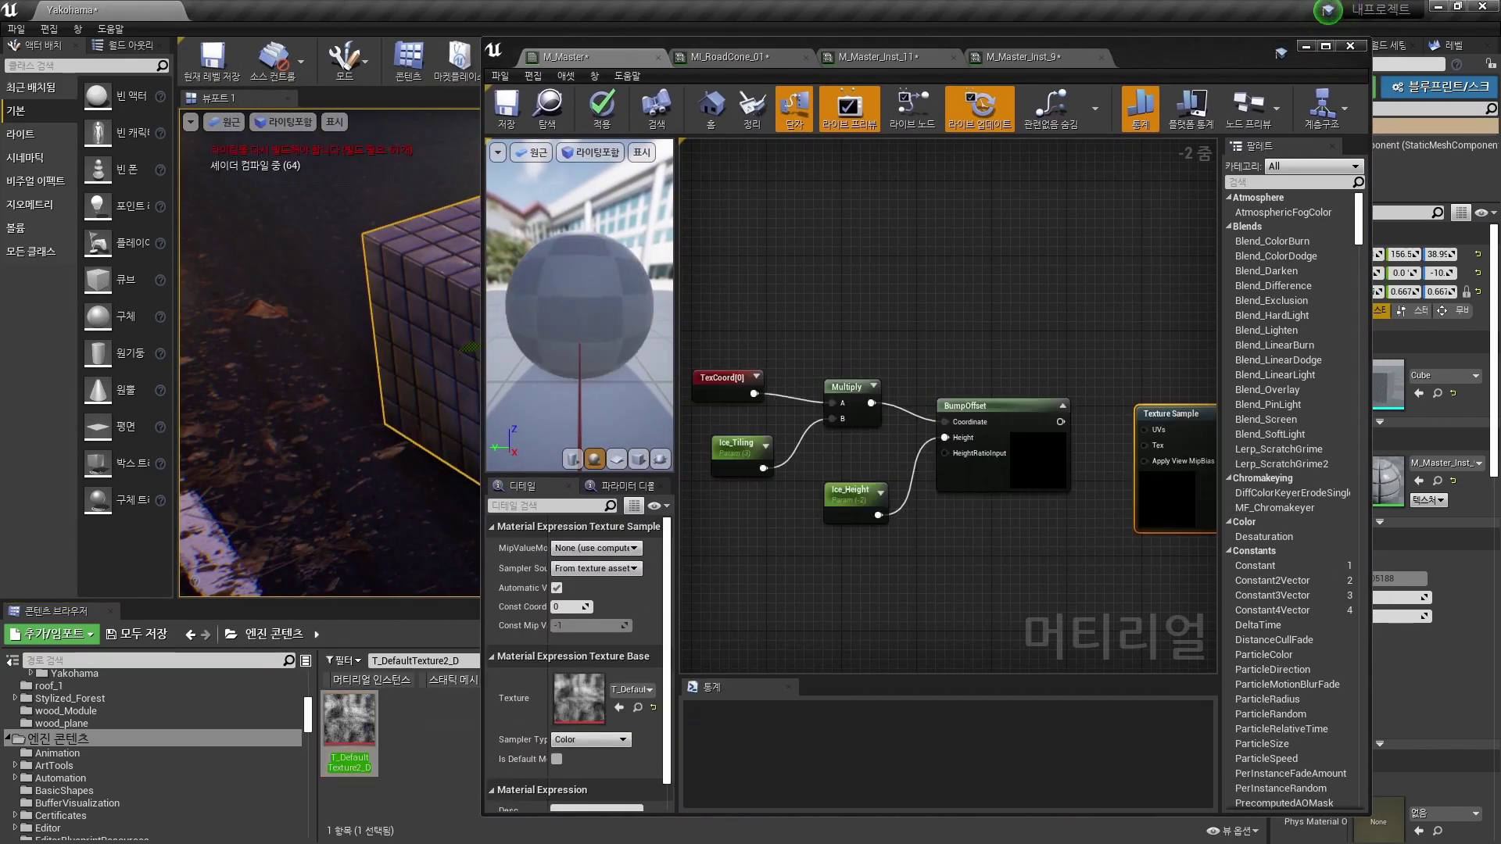
Step: Position the new Texture Sample near the BumpOffset node and connect the BumpOffset output to its UVs input
right_click_drag(1035, 539, 918, 560)
left_click_drag(1040, 506, 1037, 404)
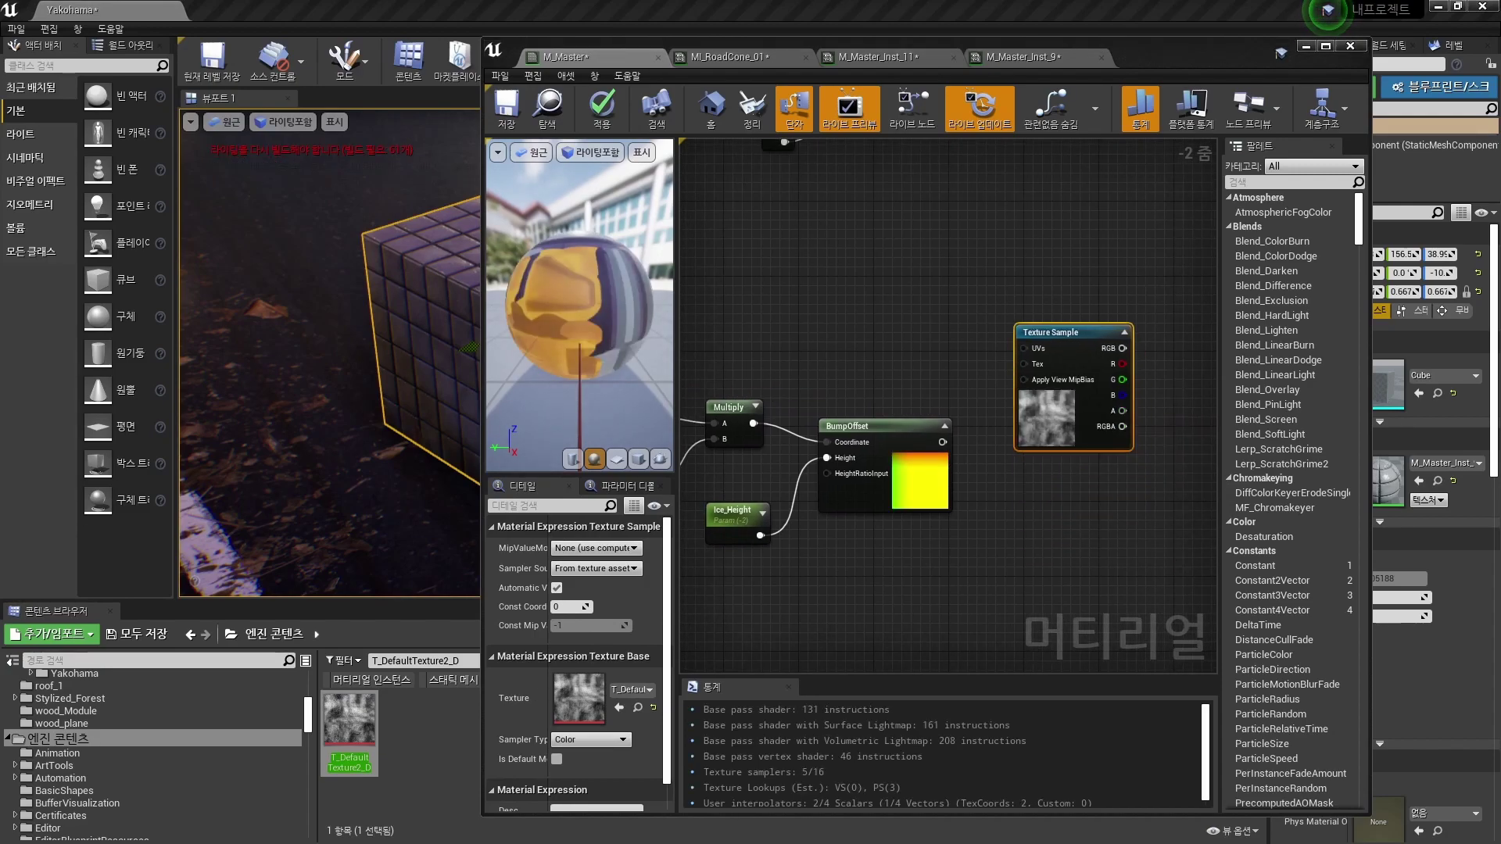
right_click_drag(1048, 418, 983, 418)
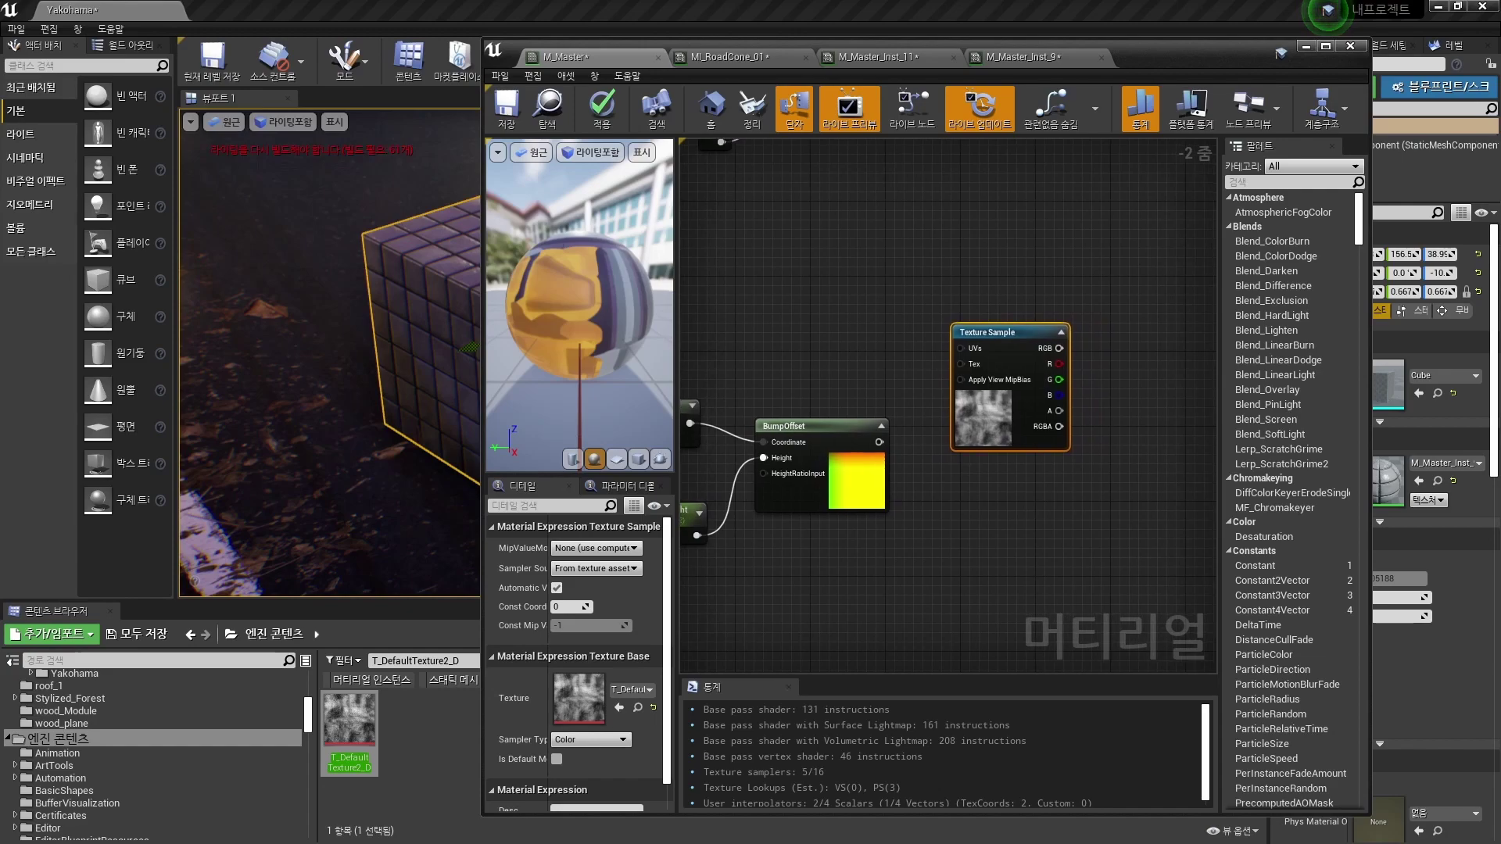
left_click_drag(975, 407, 984, 379)
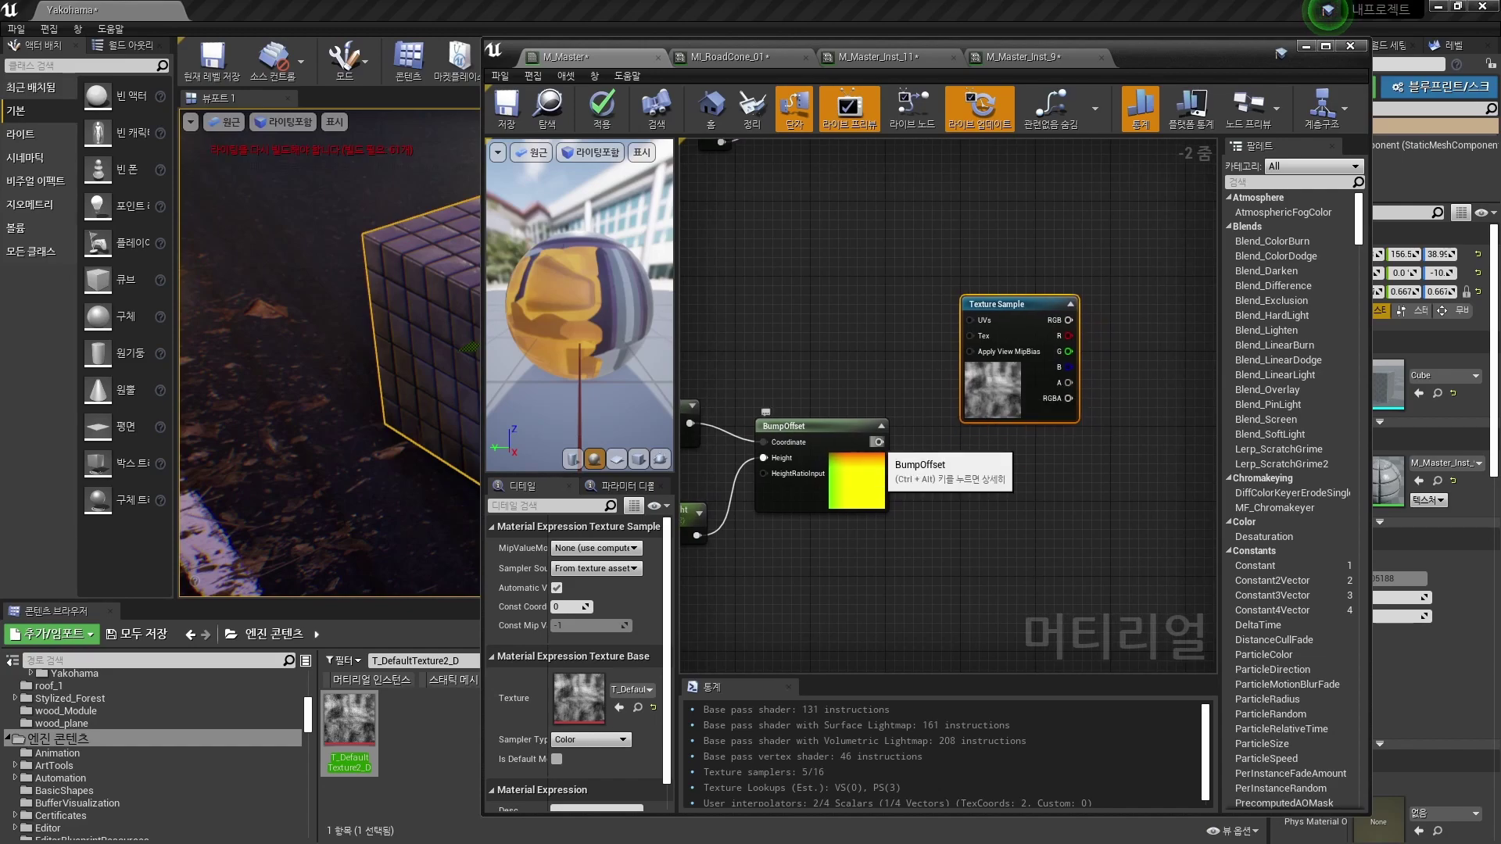
left_click_drag(878, 442, 970, 320)
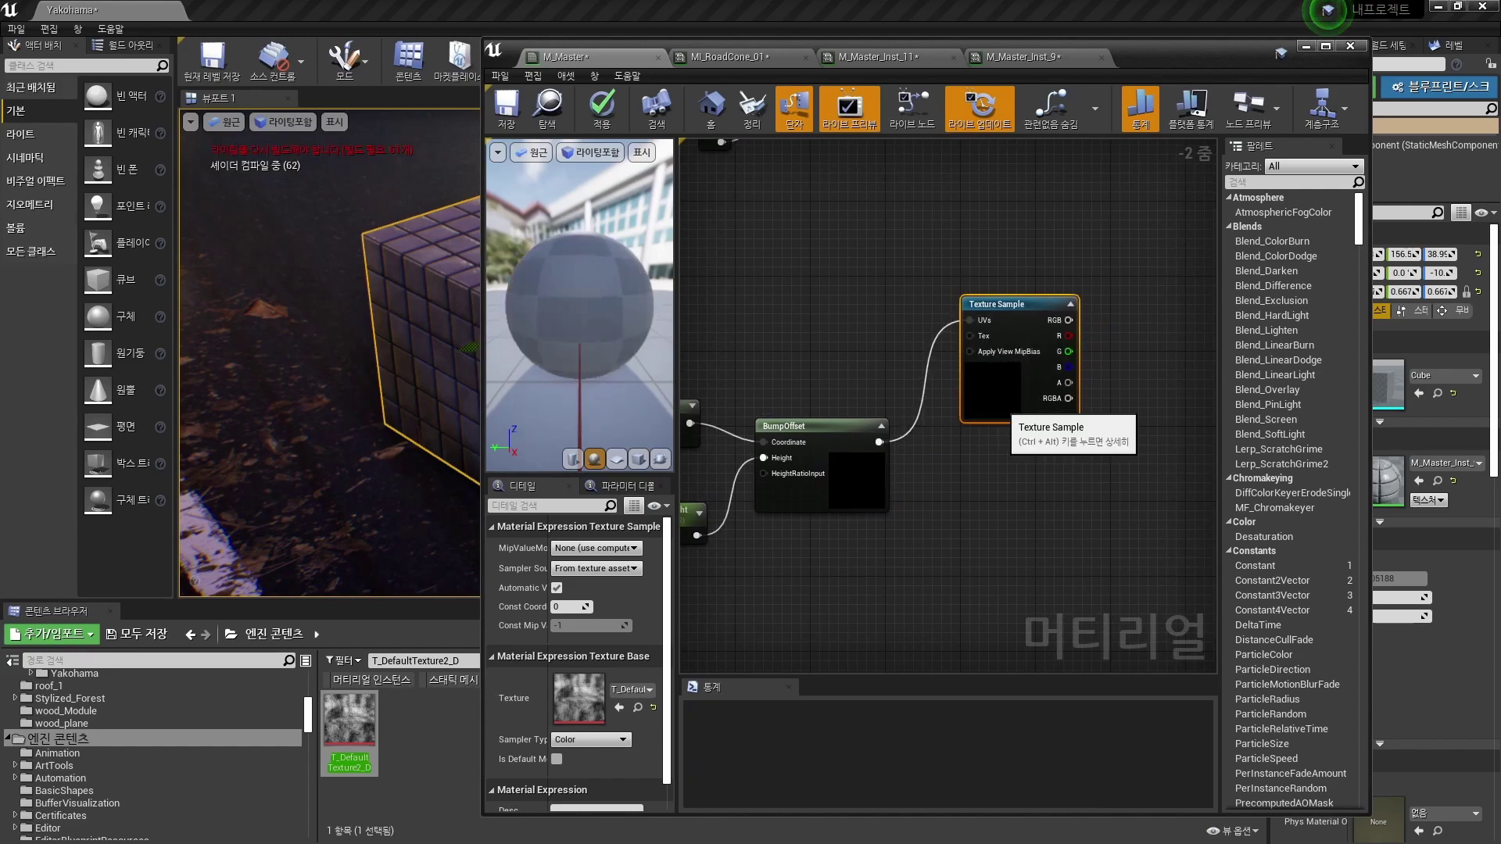
left_click_drag(1005, 410, 1005, 467)
Step: Convert the new Texture Sample into a texture parameter named Ice_Scratch
right_click_drag(1002, 461, 875, 459)
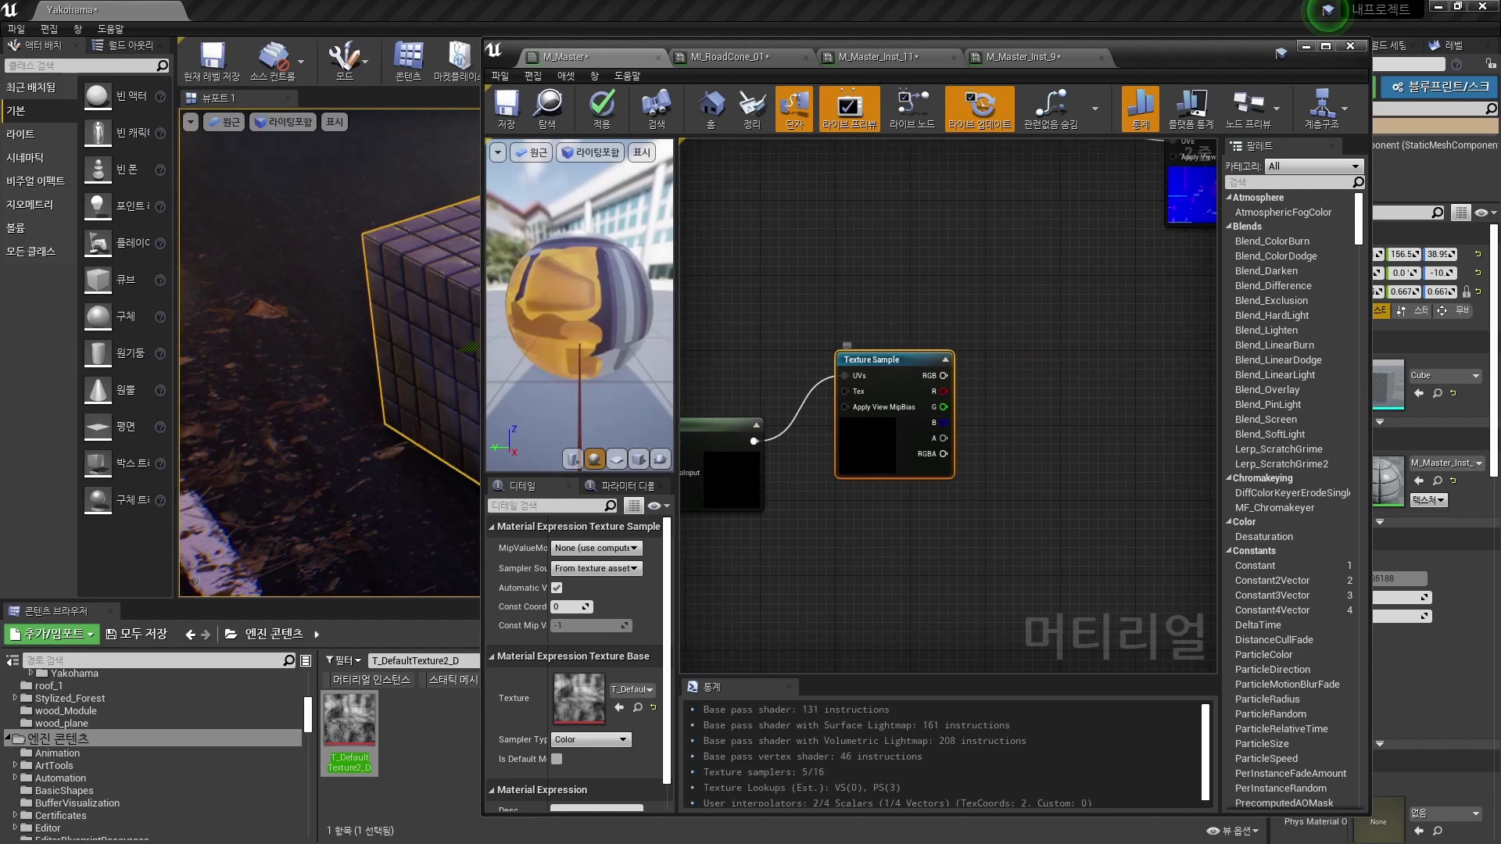
right_click(869, 451)
left_click(915, 559)
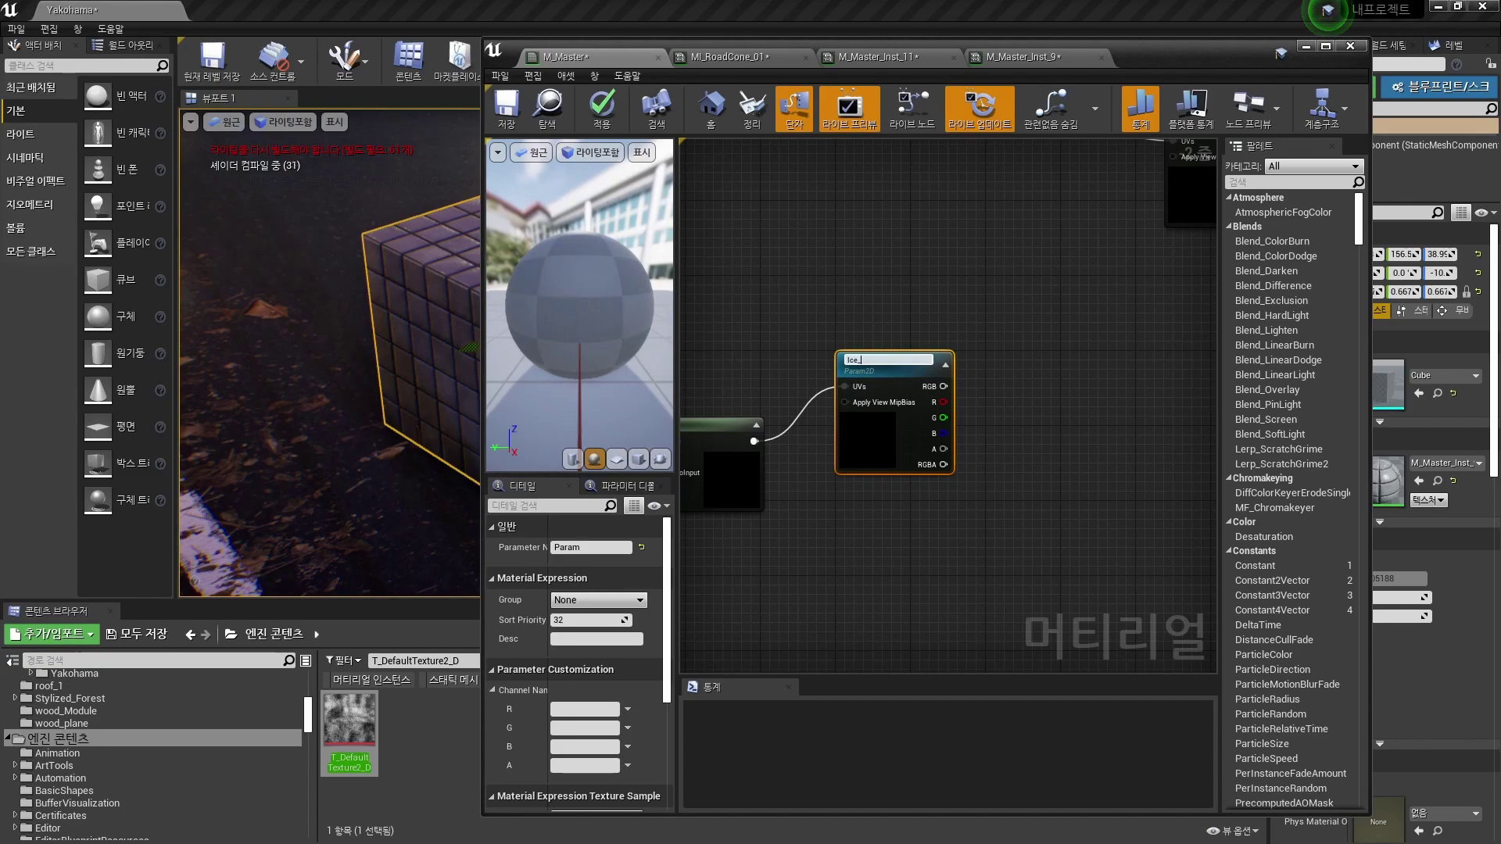
type("Ice_Scra")
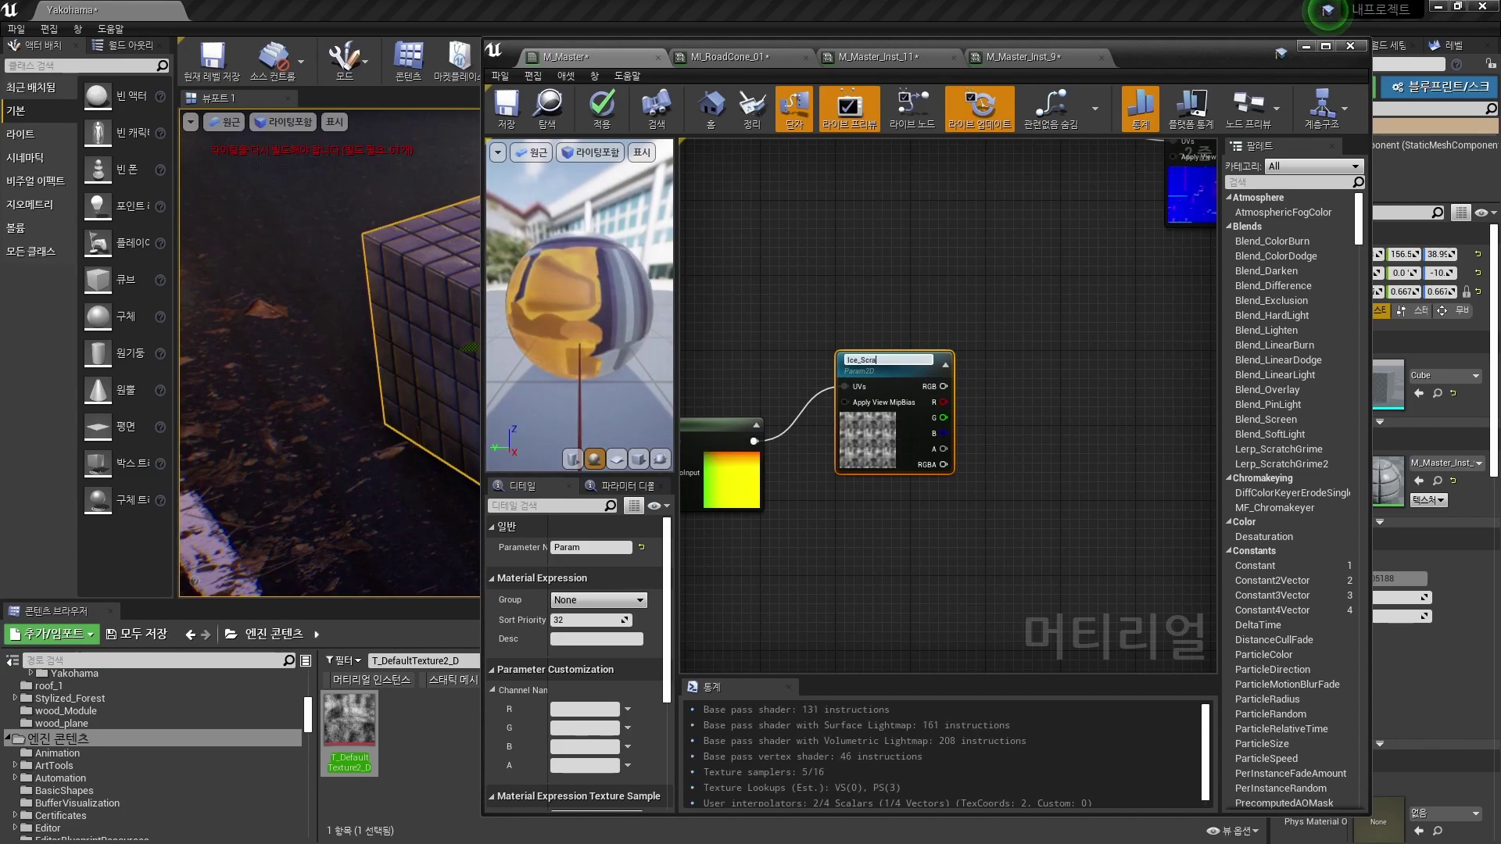
type("tch")
key("Return")
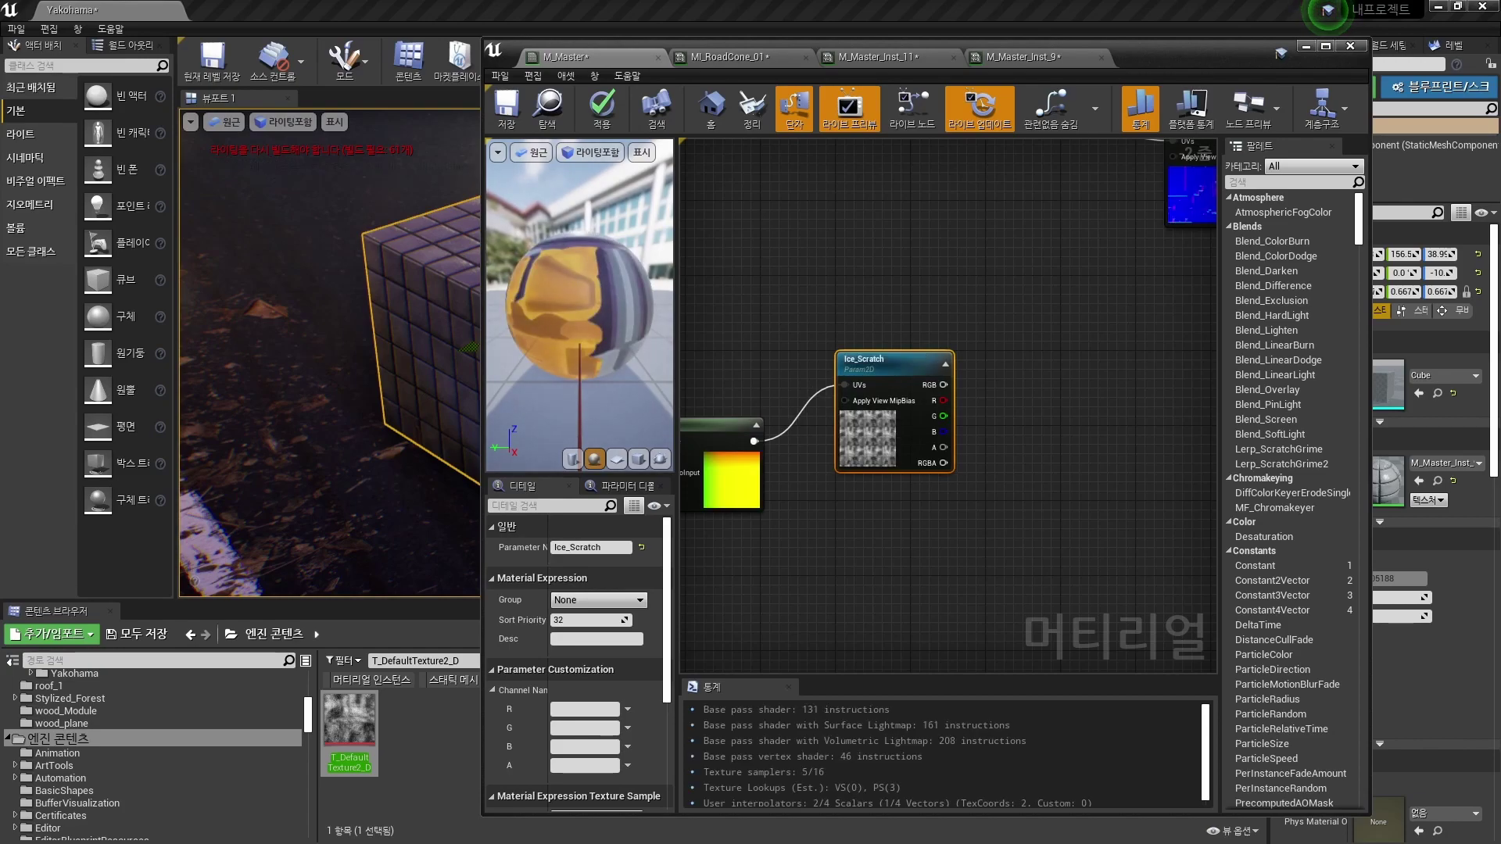
Step: Add a Power node beside the Ice_Scratch texture parameter and connect the texture's RGB output to its Base input
right_click_drag(884, 451, 894, 487)
left_click_drag(894, 489, 894, 516)
right_click_drag(1030, 506, 951, 419)
right_click(955, 414)
type("powe")
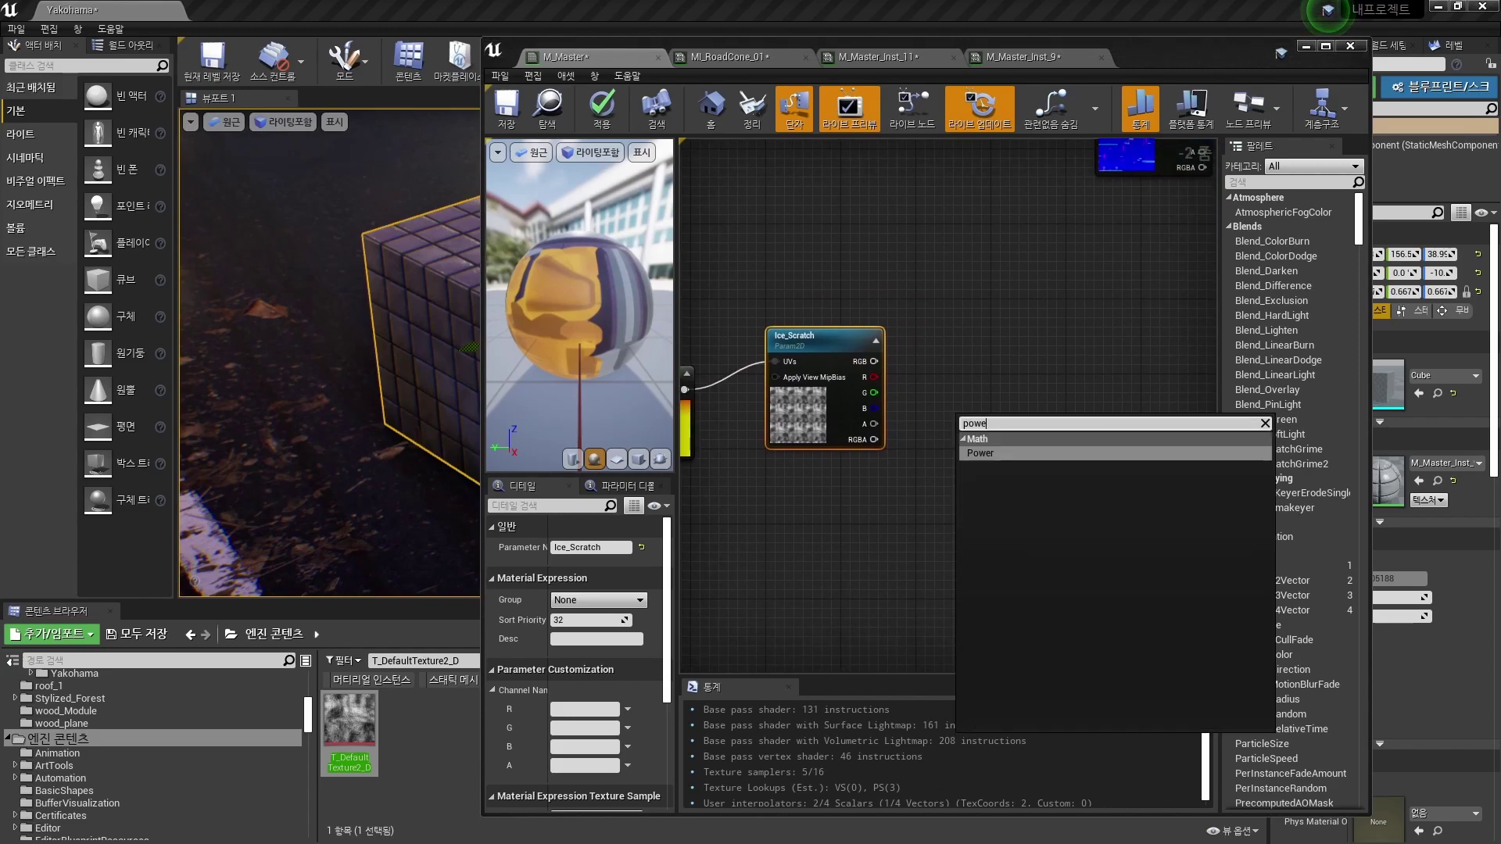
type("r")
key("Return")
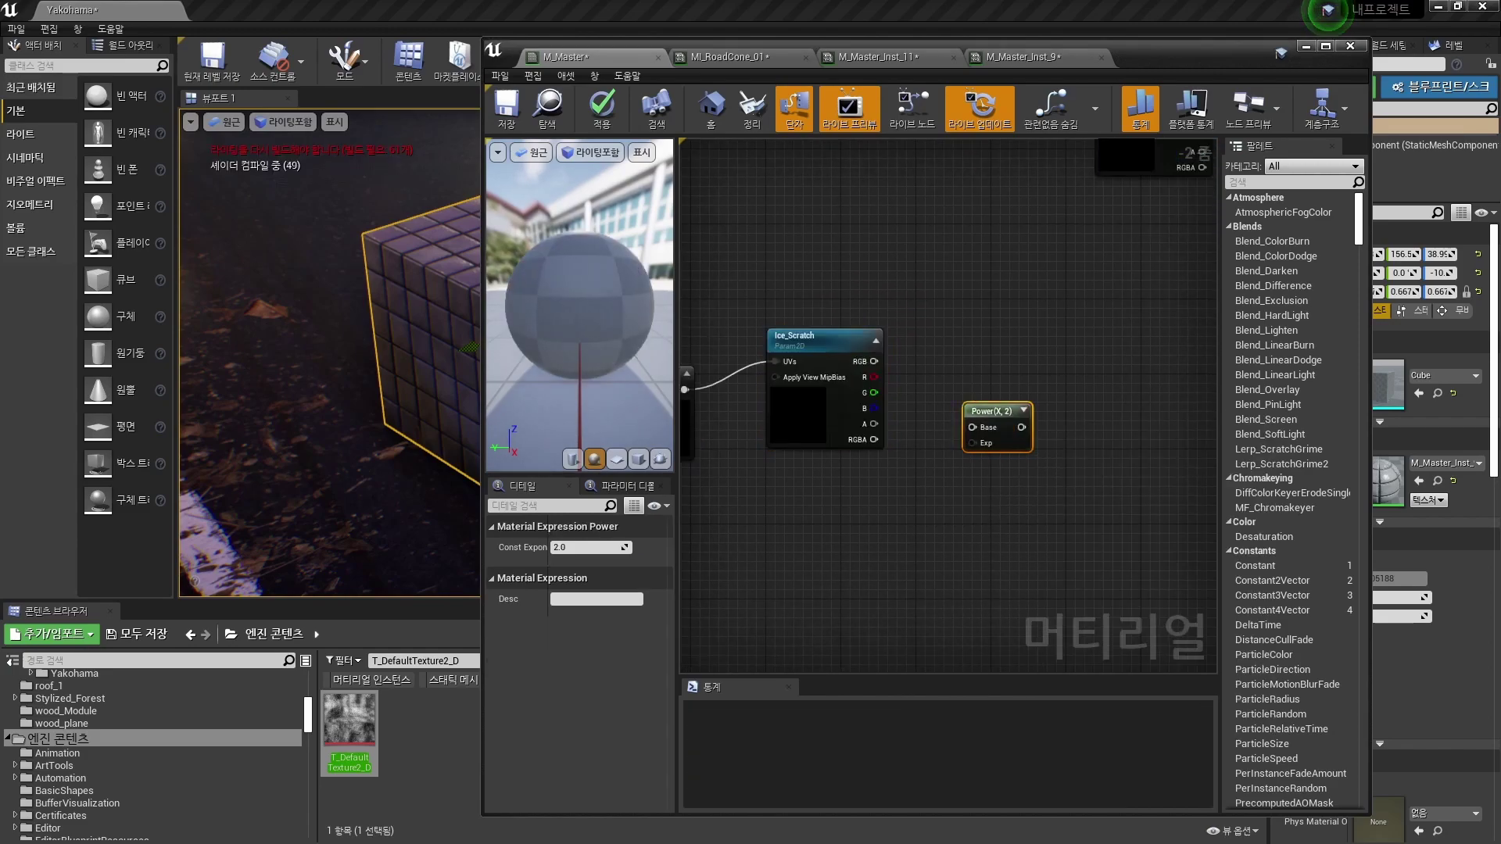
left_click_drag(874, 361, 1019, 412)
Step: Expand the Power node's preview and compare it with the Ice_Scratch texture
left_click(923, 463)
right_click_drag(922, 463, 791, 455)
right_click_drag(1003, 427, 982, 396)
left_click(898, 373)
right_click_drag(933, 342, 1114, 357)
left_click(1099, 442)
left_click(828, 394)
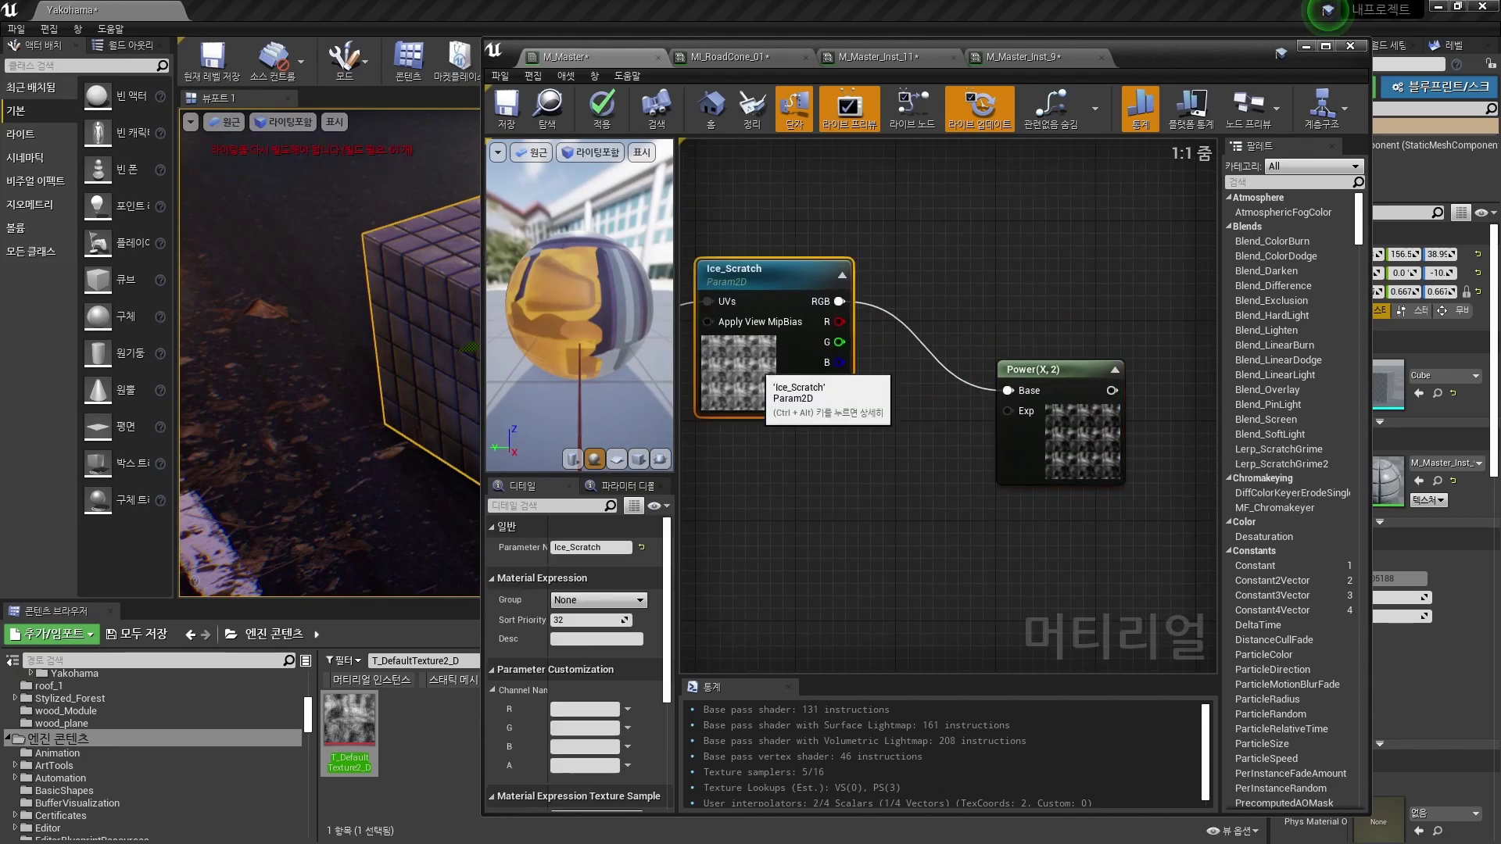
left_click(1095, 447)
scroll(1100, 441, "up", 2)
right_click_drag(1100, 441, 895, 383)
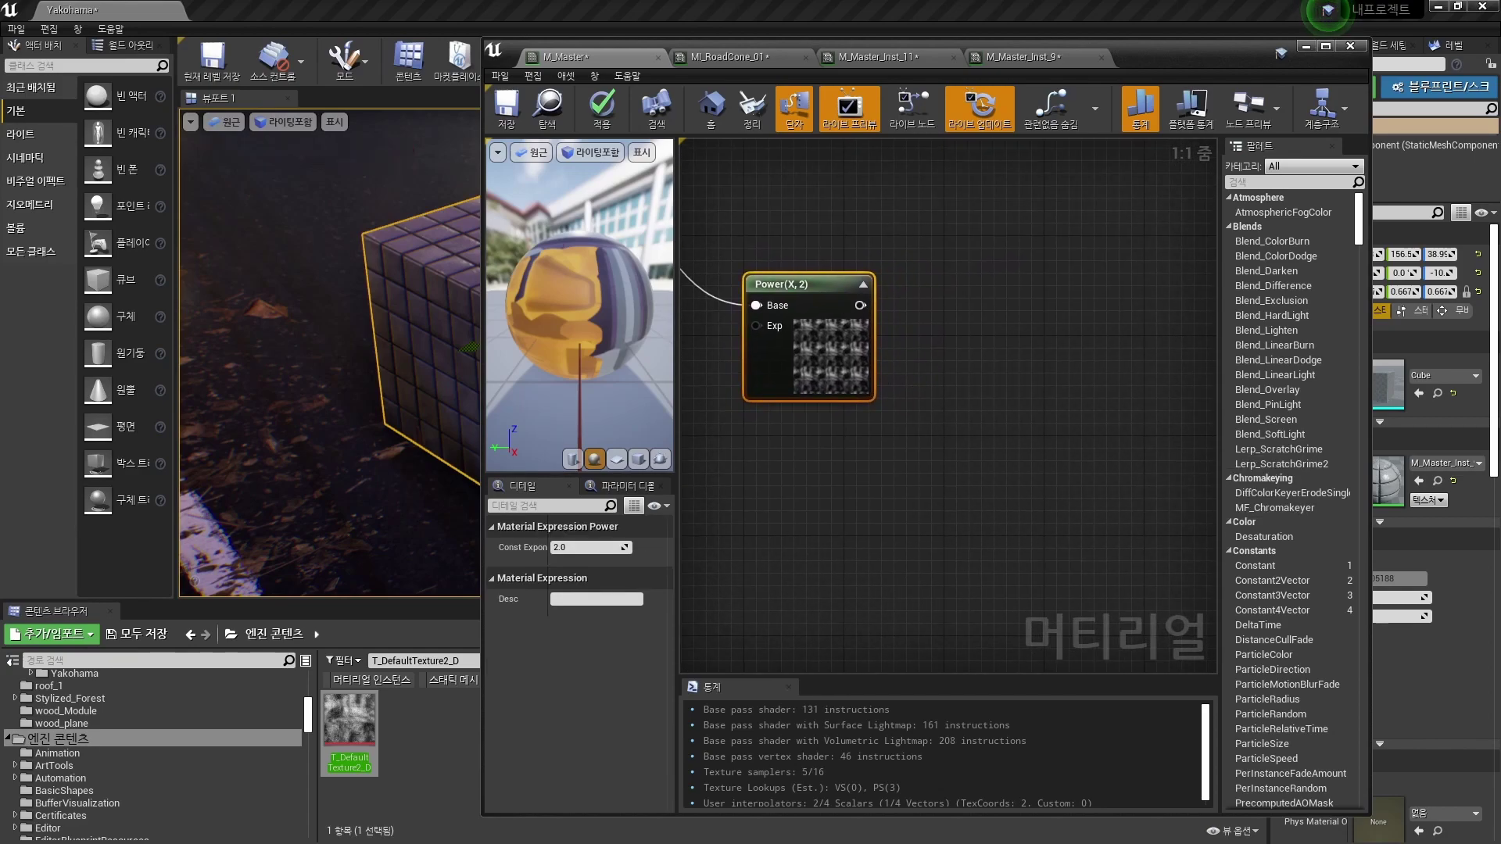
Step: Add a Lerp node after the Power node and connect the Power output to its A input
key("l")
left_click(941, 393)
right_click_drag(888, 446, 949, 448)
left_click_drag(921, 307, 1048, 398)
left_click(993, 476)
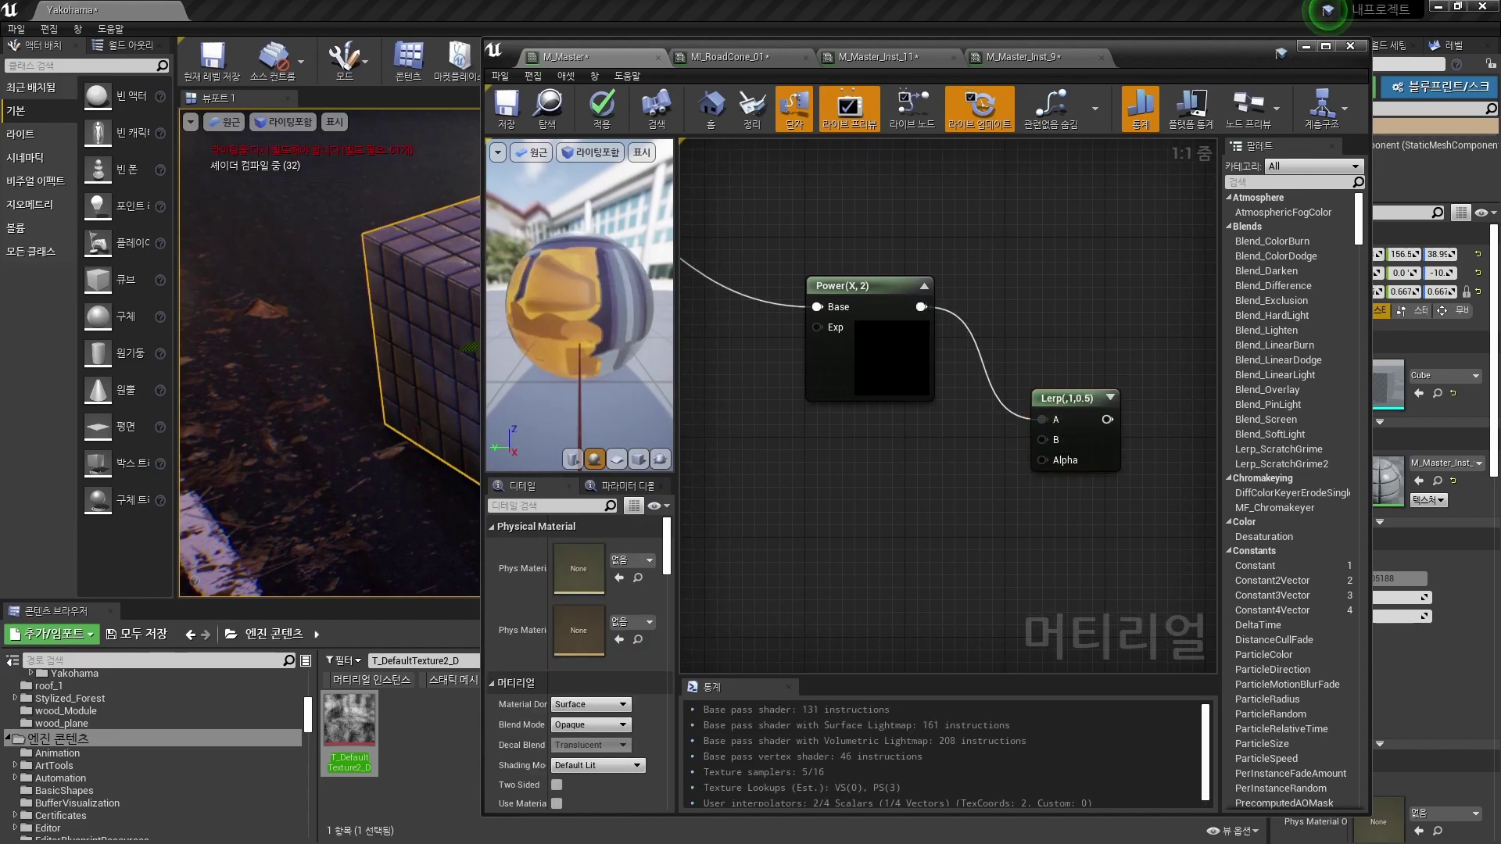
Step: Add a Constant3Vector below the Power node and connect it to the Lerp's B input
key("3")
left_click(860, 469)
left_click_drag(953, 494, 1044, 441)
left_click_drag(886, 510, 860, 499)
right_click_drag(892, 523, 897, 525)
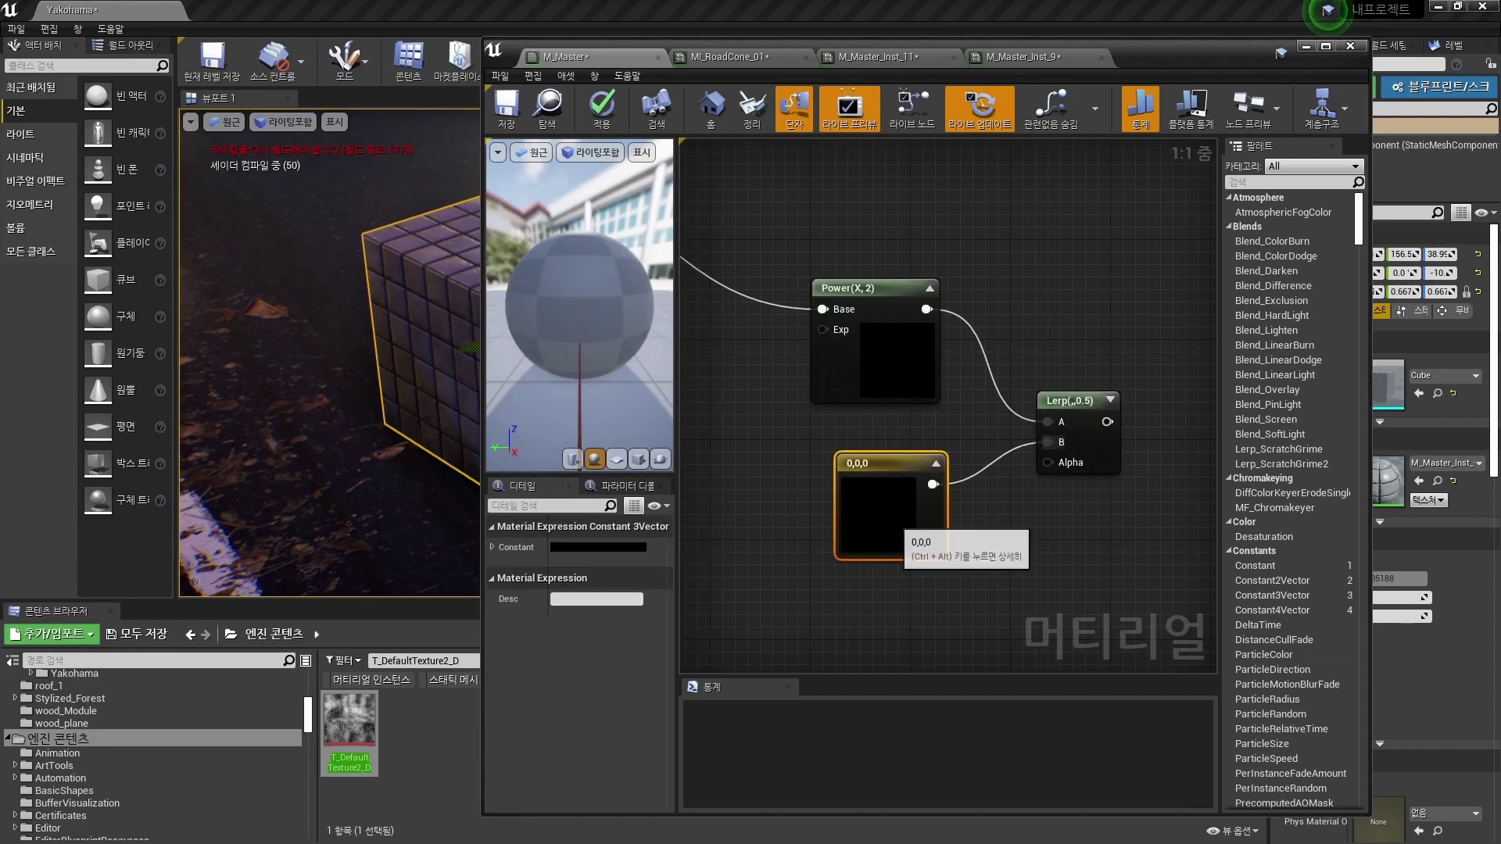
Step: Convert the Constant3Vector feeding the Lerp into a vector parameter named OutLine
right_click(897, 525)
left_click(946, 588)
type("0")
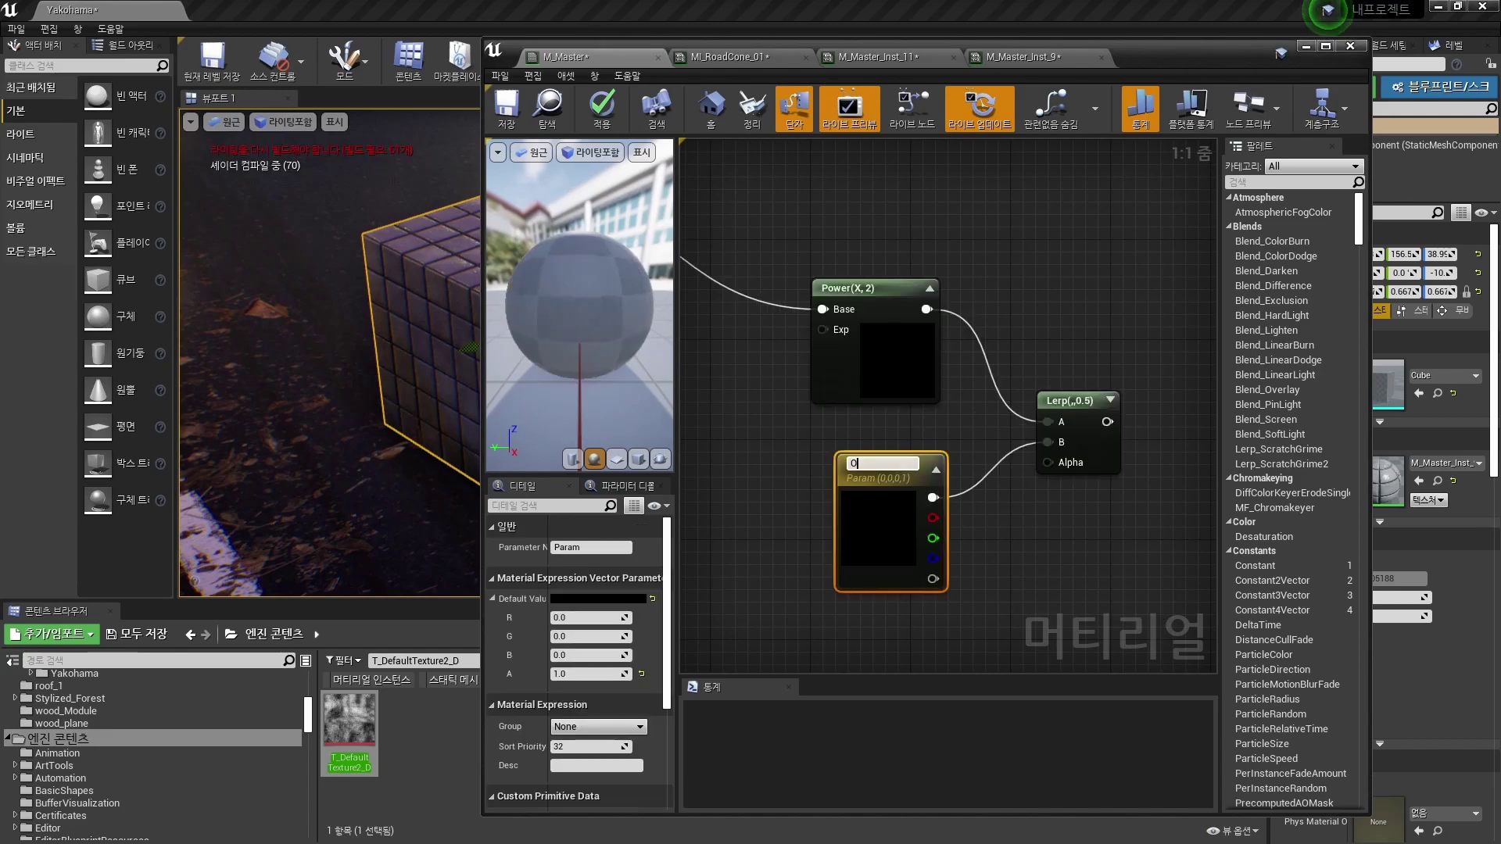
type("utLine")
key("Return")
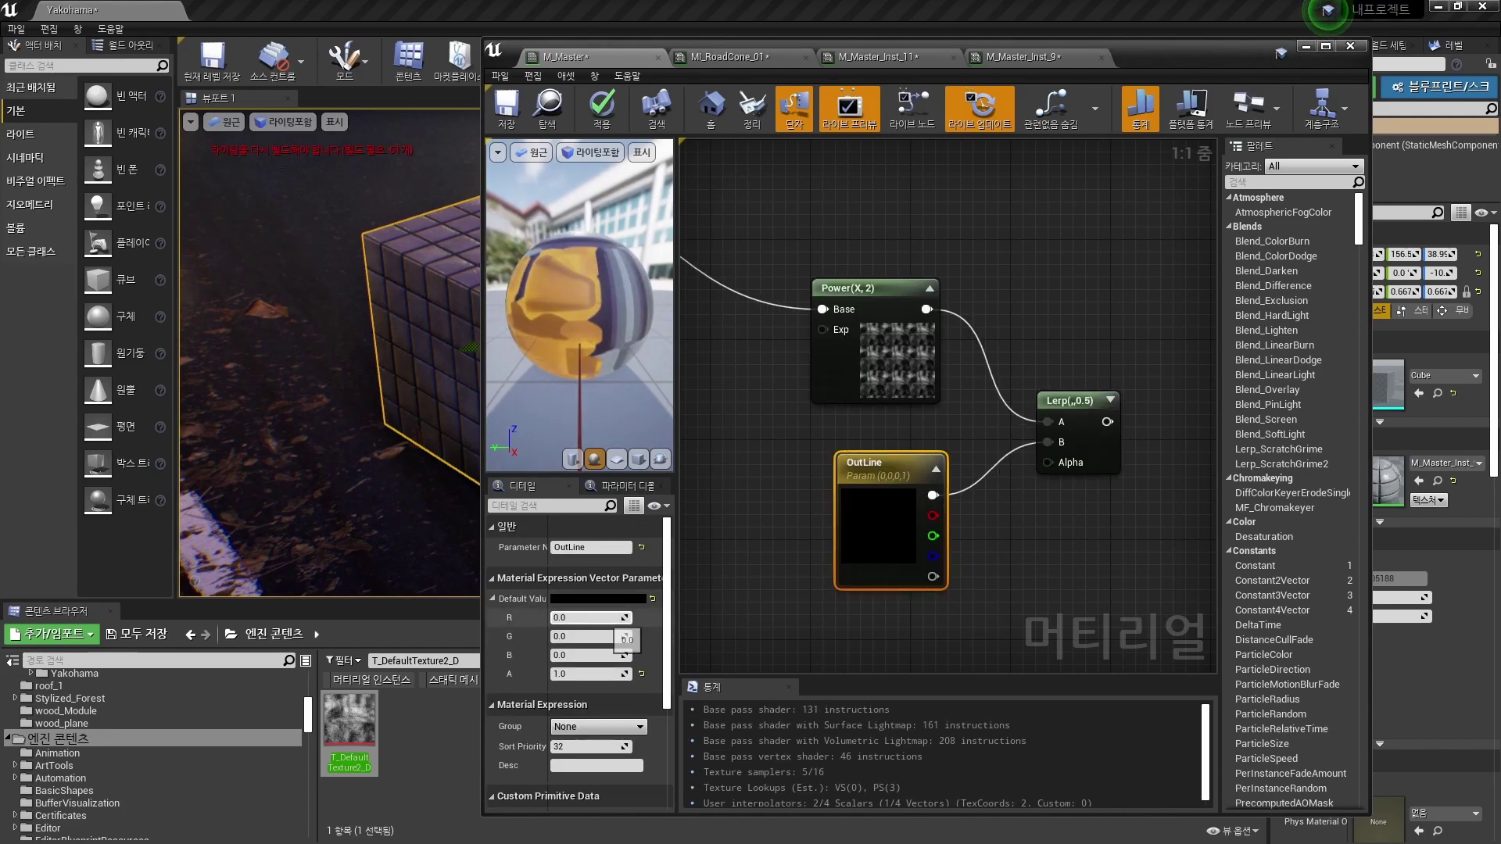
Step: Set OutLine's default R, G and B values to 0.7 and align the node beneath the Power node
type("0.7")
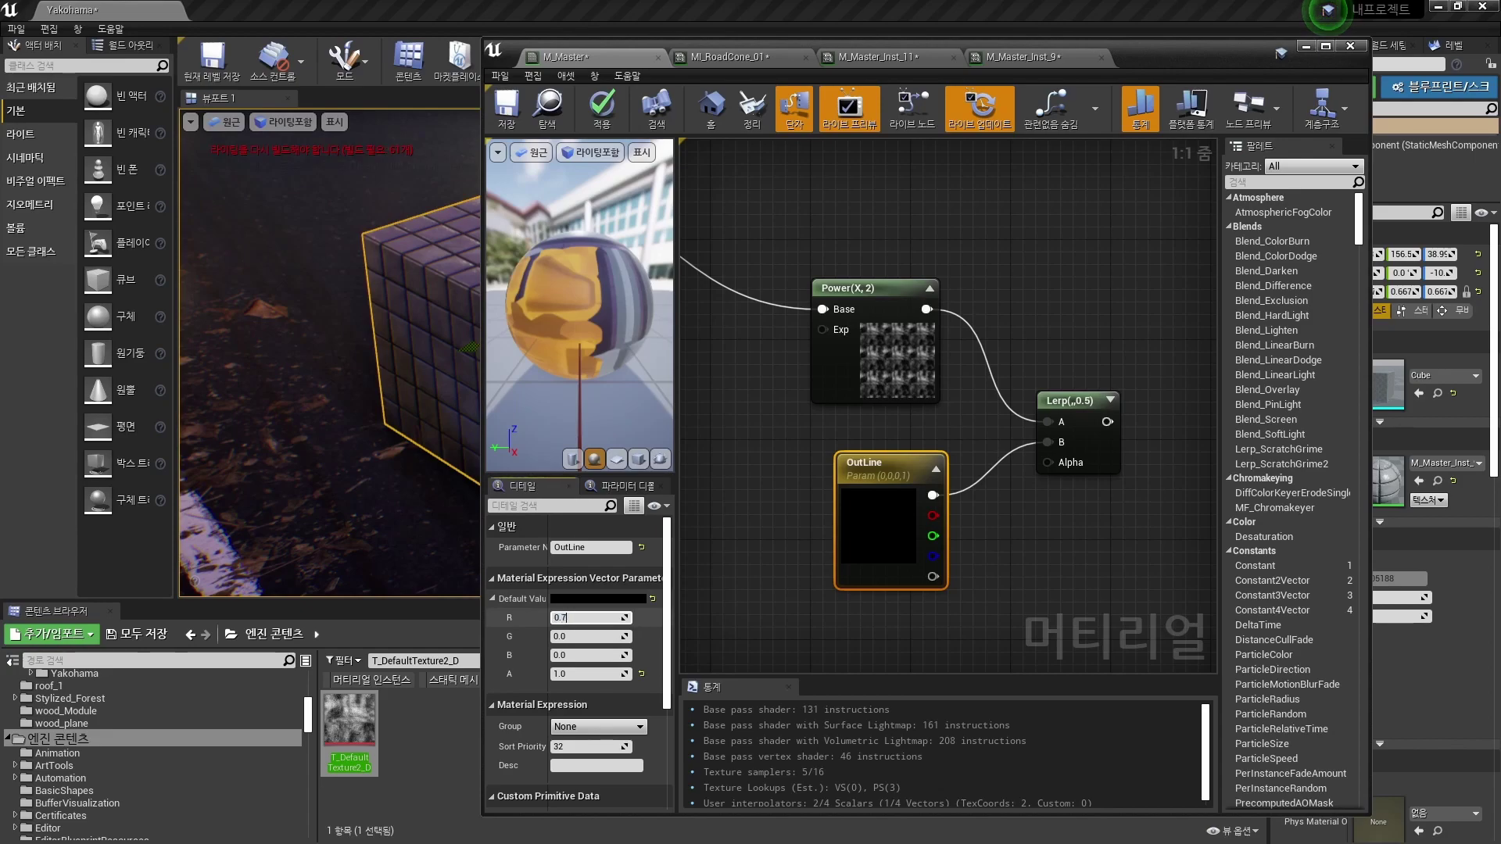
key("Tab")
type("0.7")
key("Tab")
type("0.7")
key("Return")
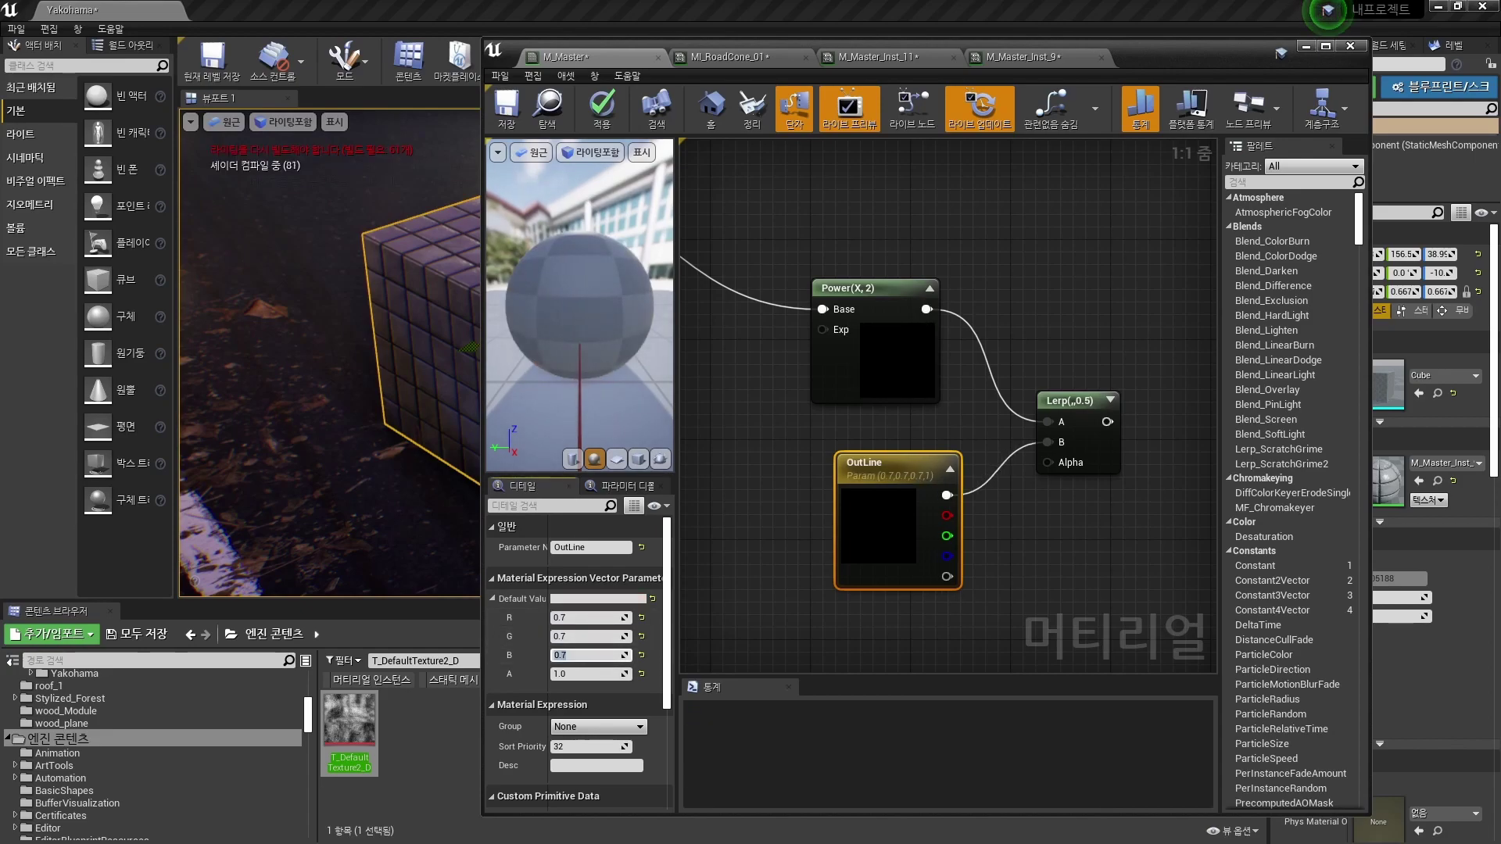
left_click_drag(886, 529, 862, 502)
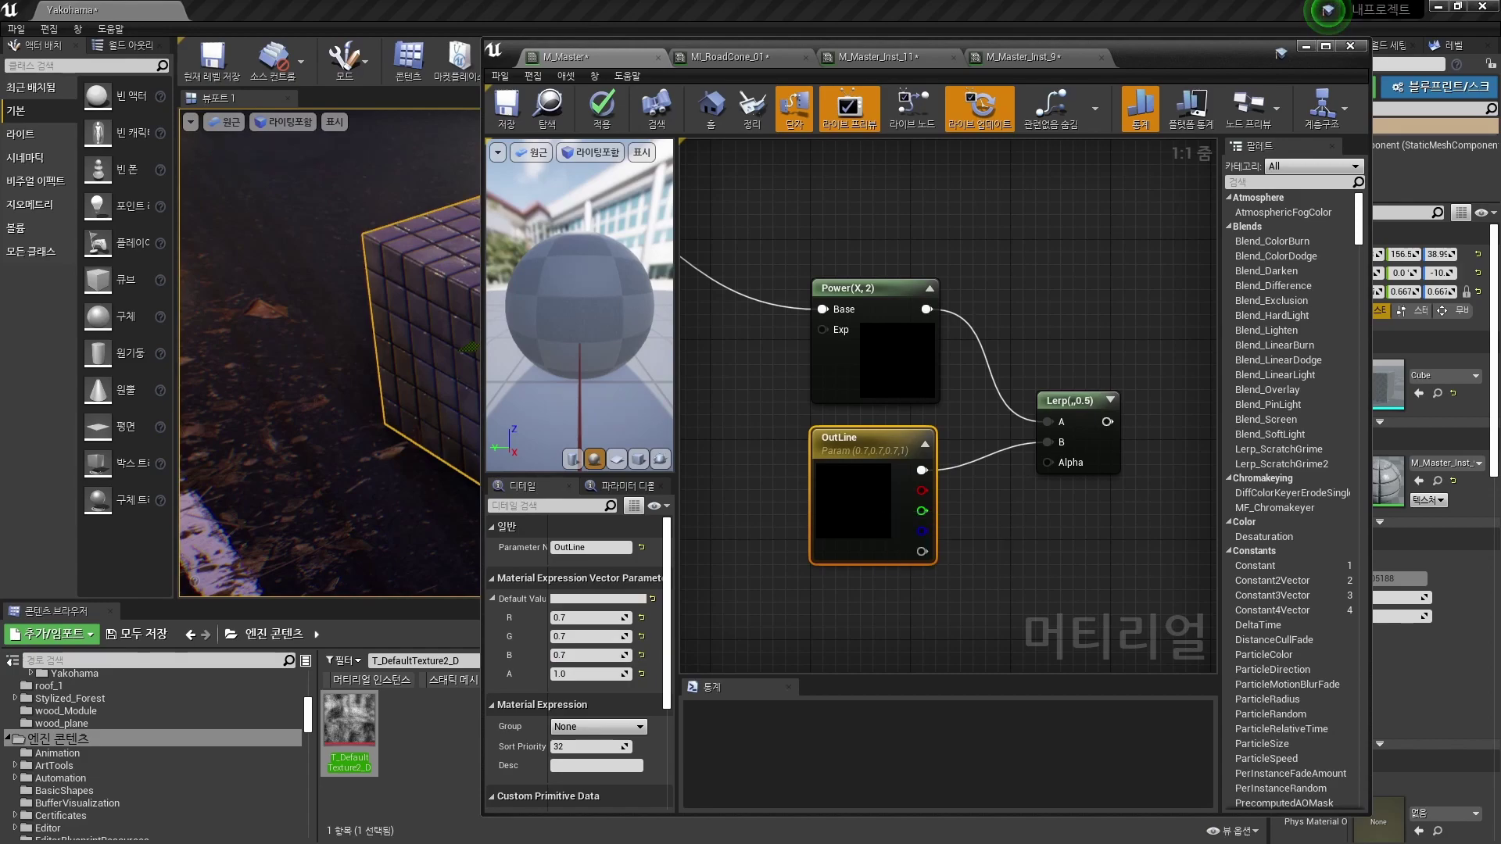
left_click(987, 551)
Step: Add a Fresnel node below OutLine and connect its output to the Lerp's Alpha input
right_click_drag(986, 550, 985, 443)
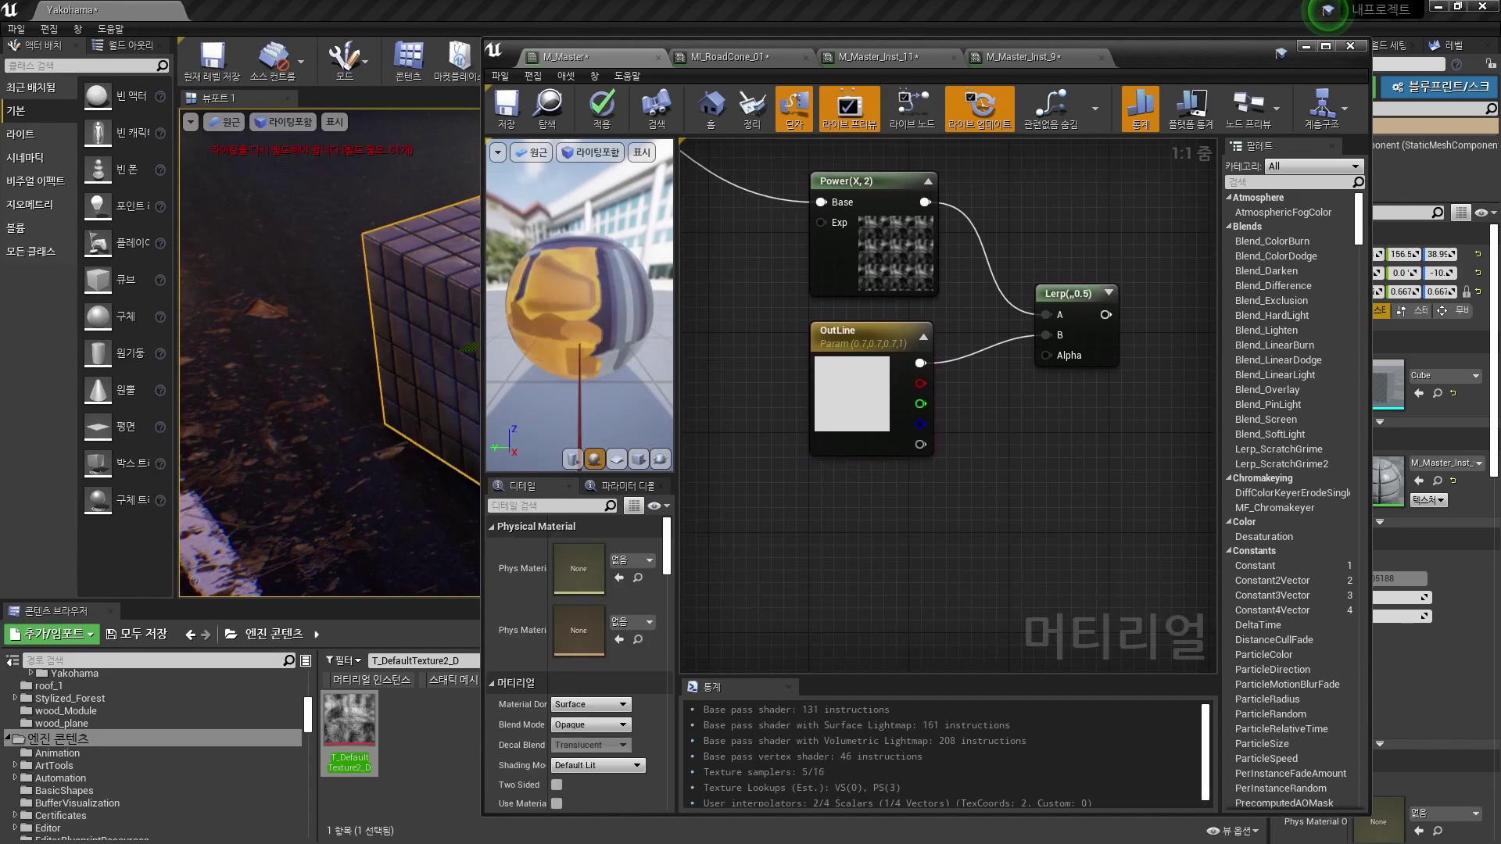
right_click(859, 515)
type("fresnel")
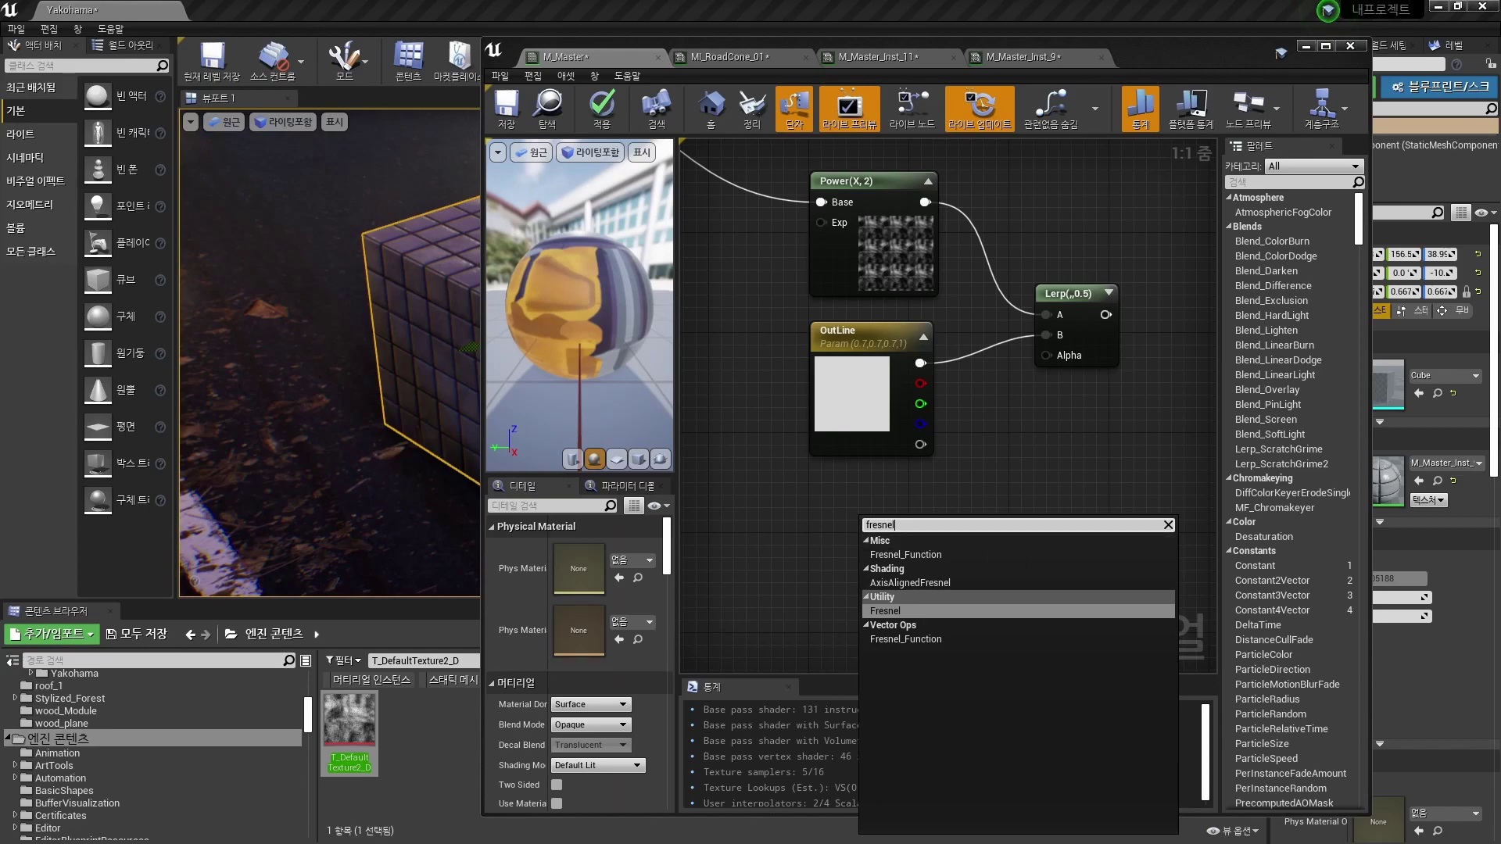
key("Return")
left_click_drag(922, 525, 1046, 355)
right_click_drag(1053, 462, 993, 456)
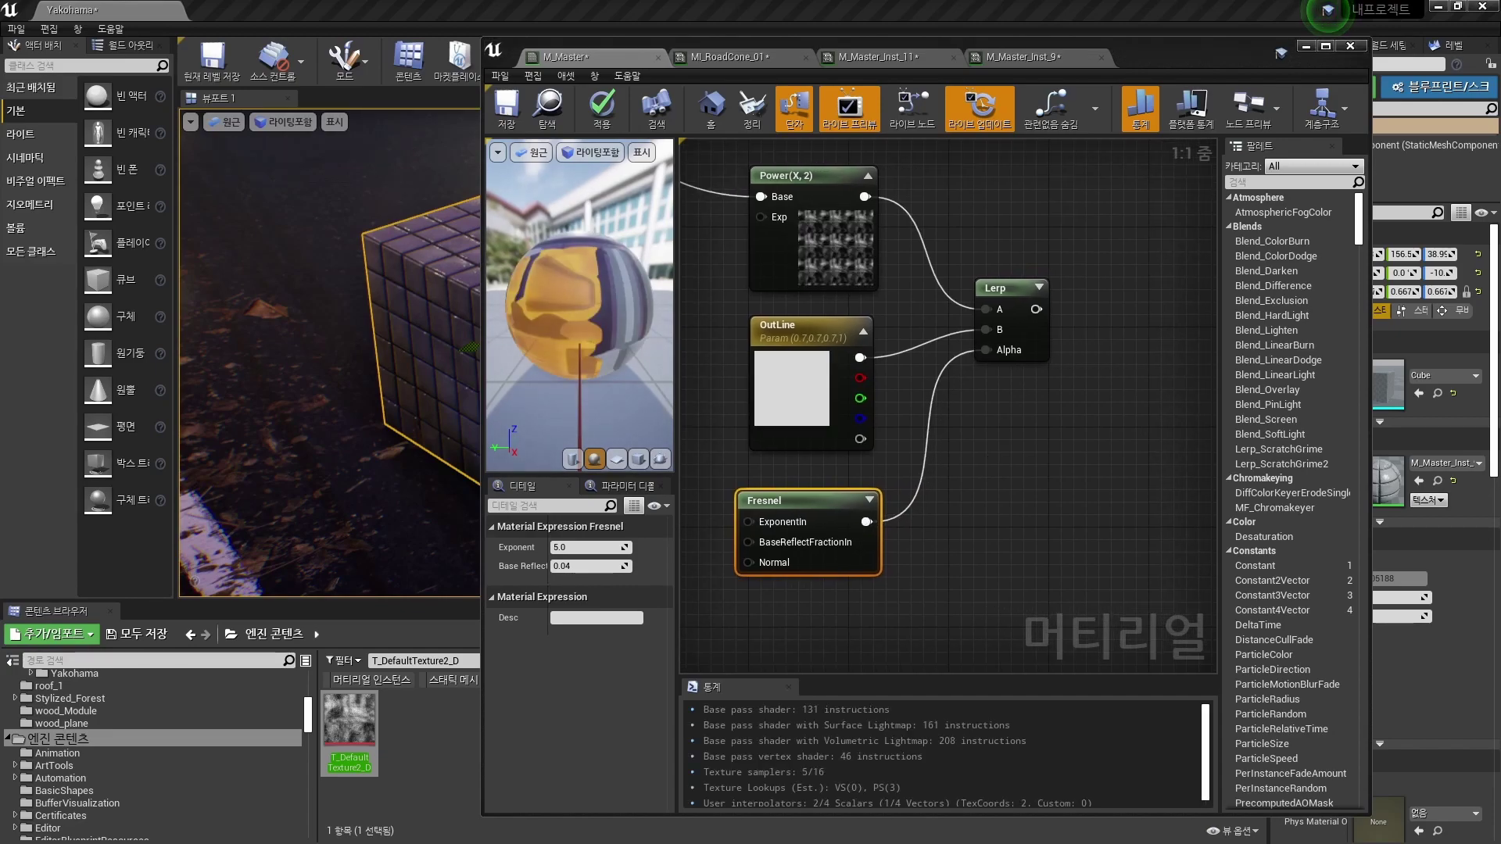
Step: Add a Multiply node after the Lerp and connect the Lerp output to its A input
right_click_drag(993, 457, 904, 461)
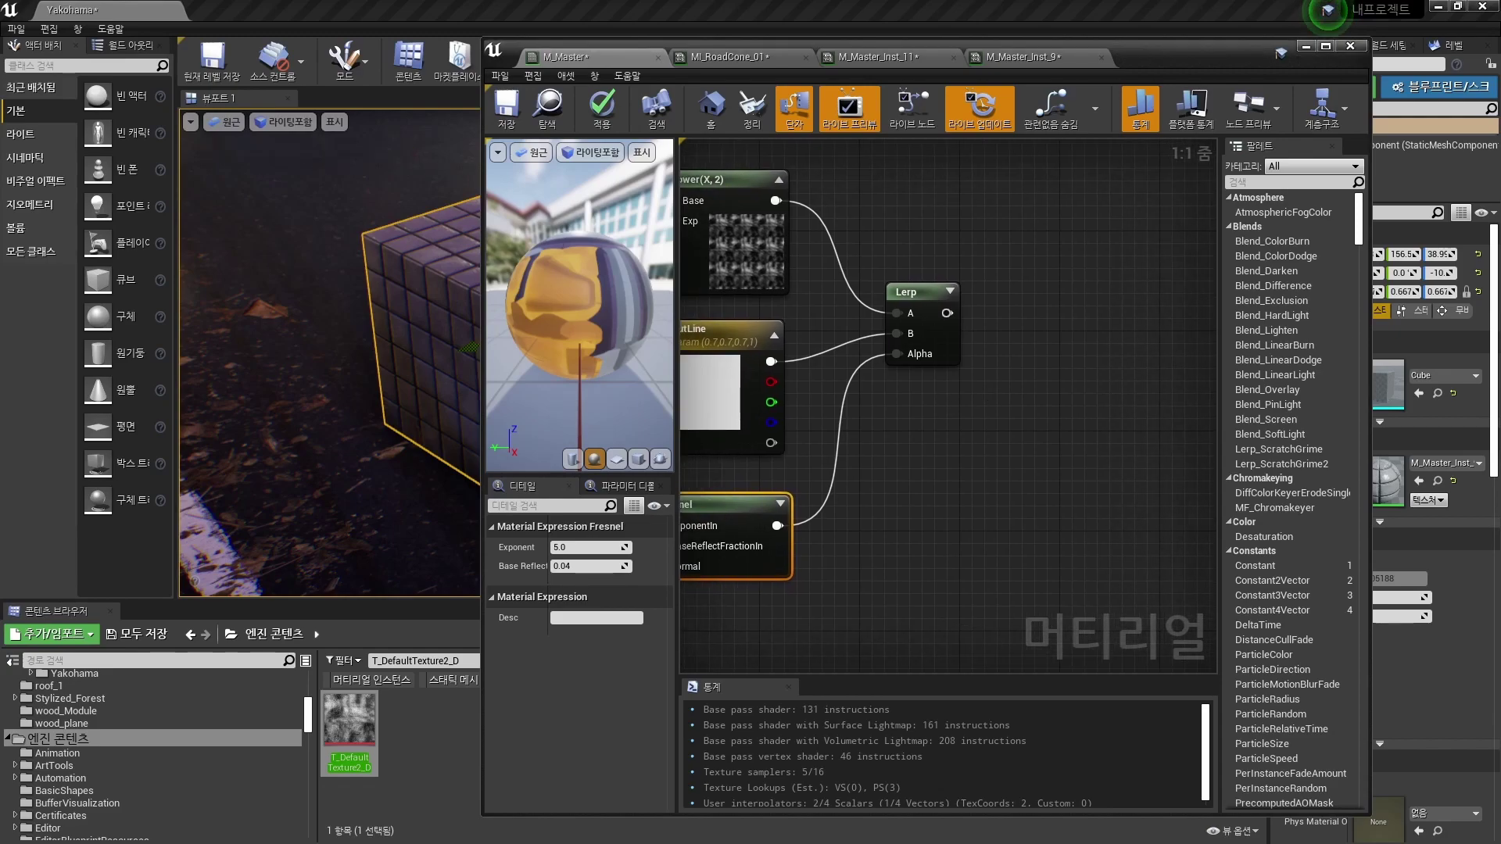
key("m")
left_click(1054, 375)
mouse_move(1093, 385)
left_mouse_down()
mouse_move(1101, 366)
mouse_move(1088, 366)
left_mouse_up()
left_click_drag(946, 313, 1061, 388)
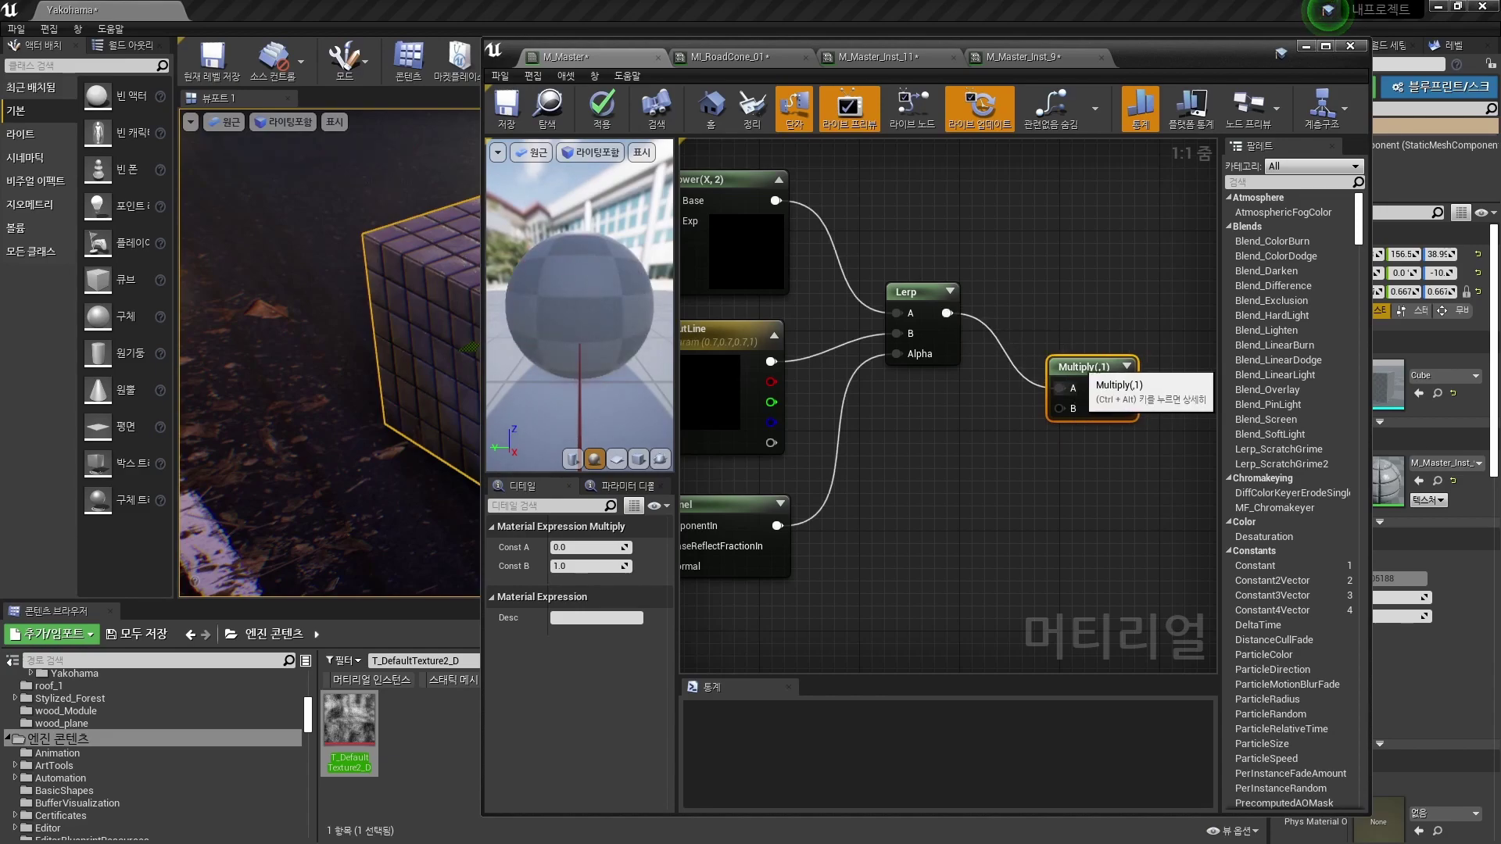
Step: Set the Const B value of the new Multiply node to 0.5
right_click_drag(1064, 325, 1074, 357)
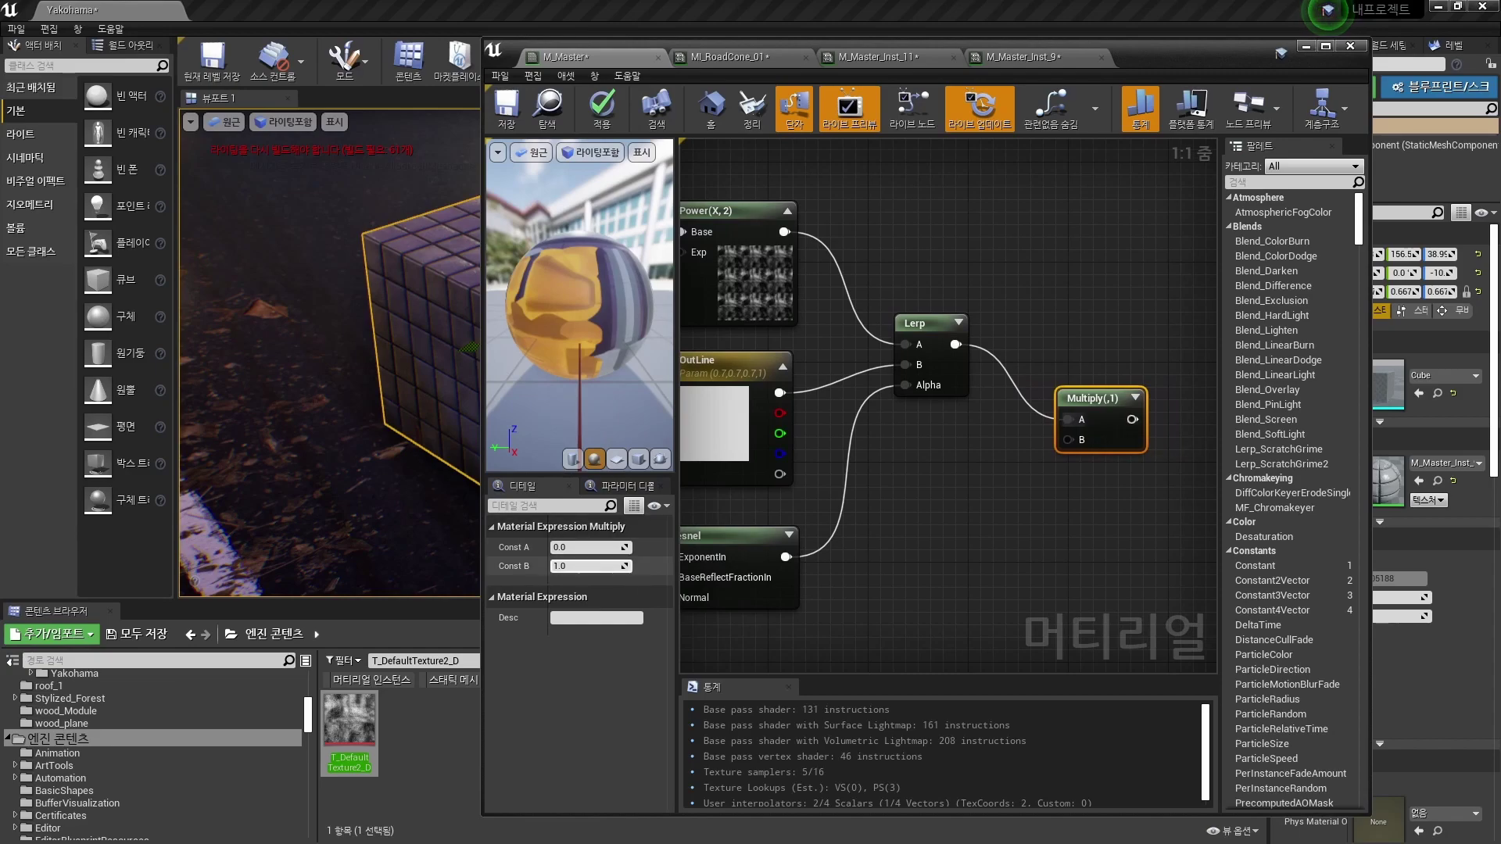
type("0.5")
key("Return")
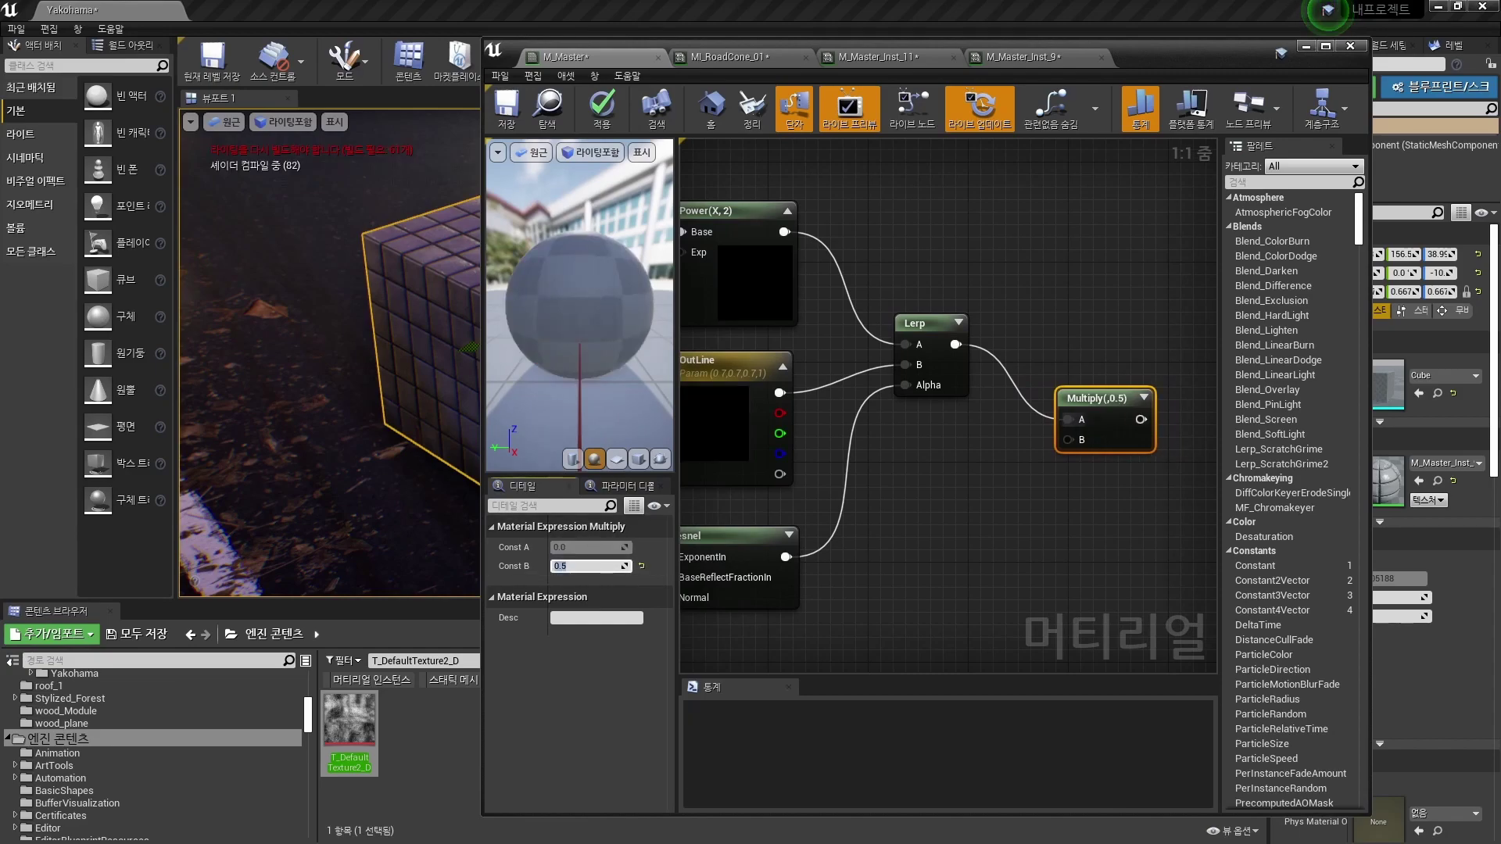
left_click(951, 486)
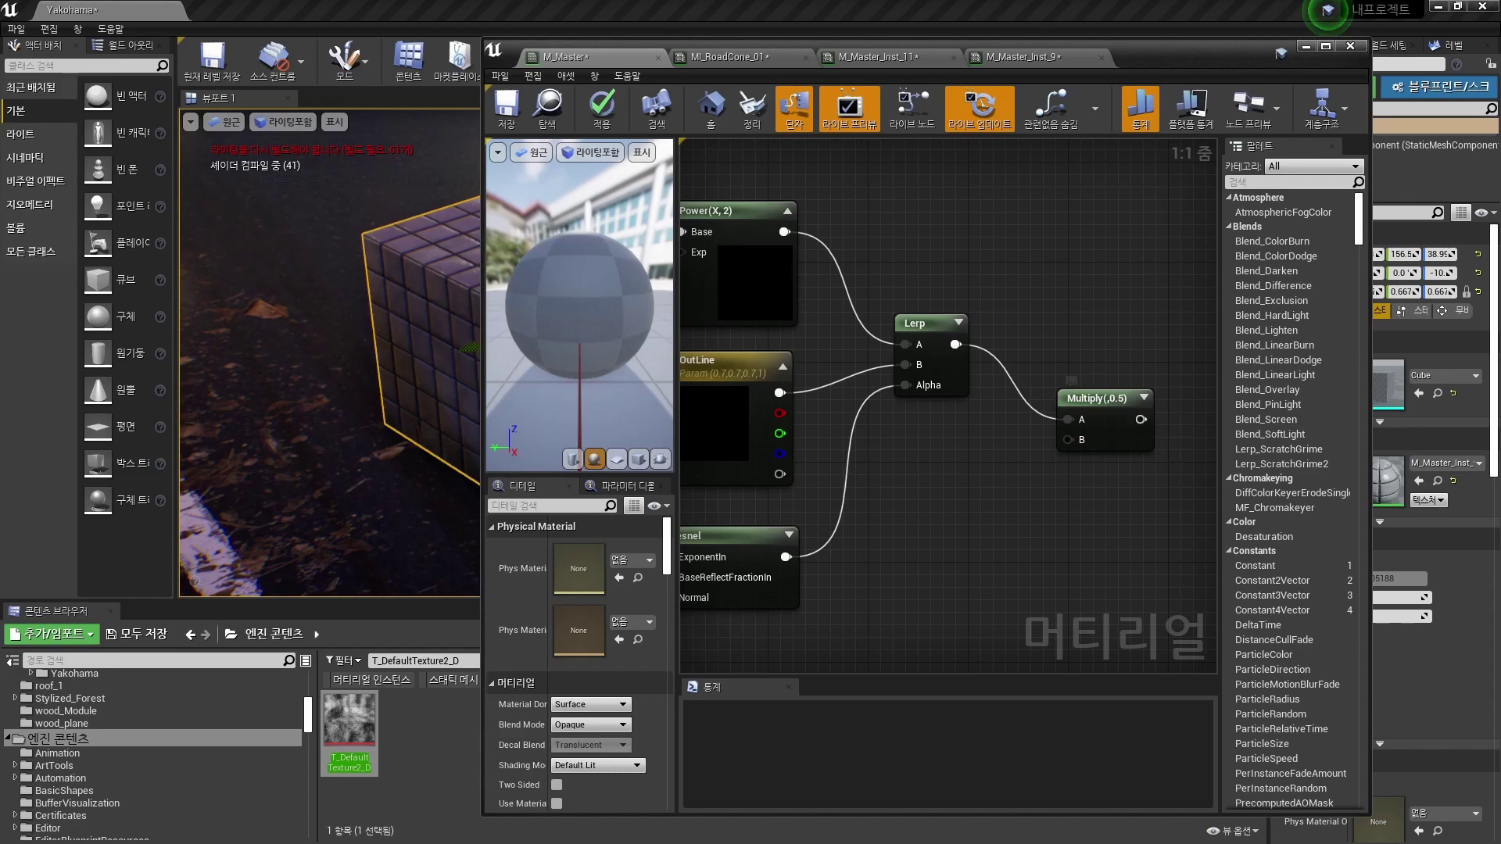
Step: Enclose all nodes of the ice scratch network in a comment box titled Ice_Scratch
scroll(981, 505, "down", 6)
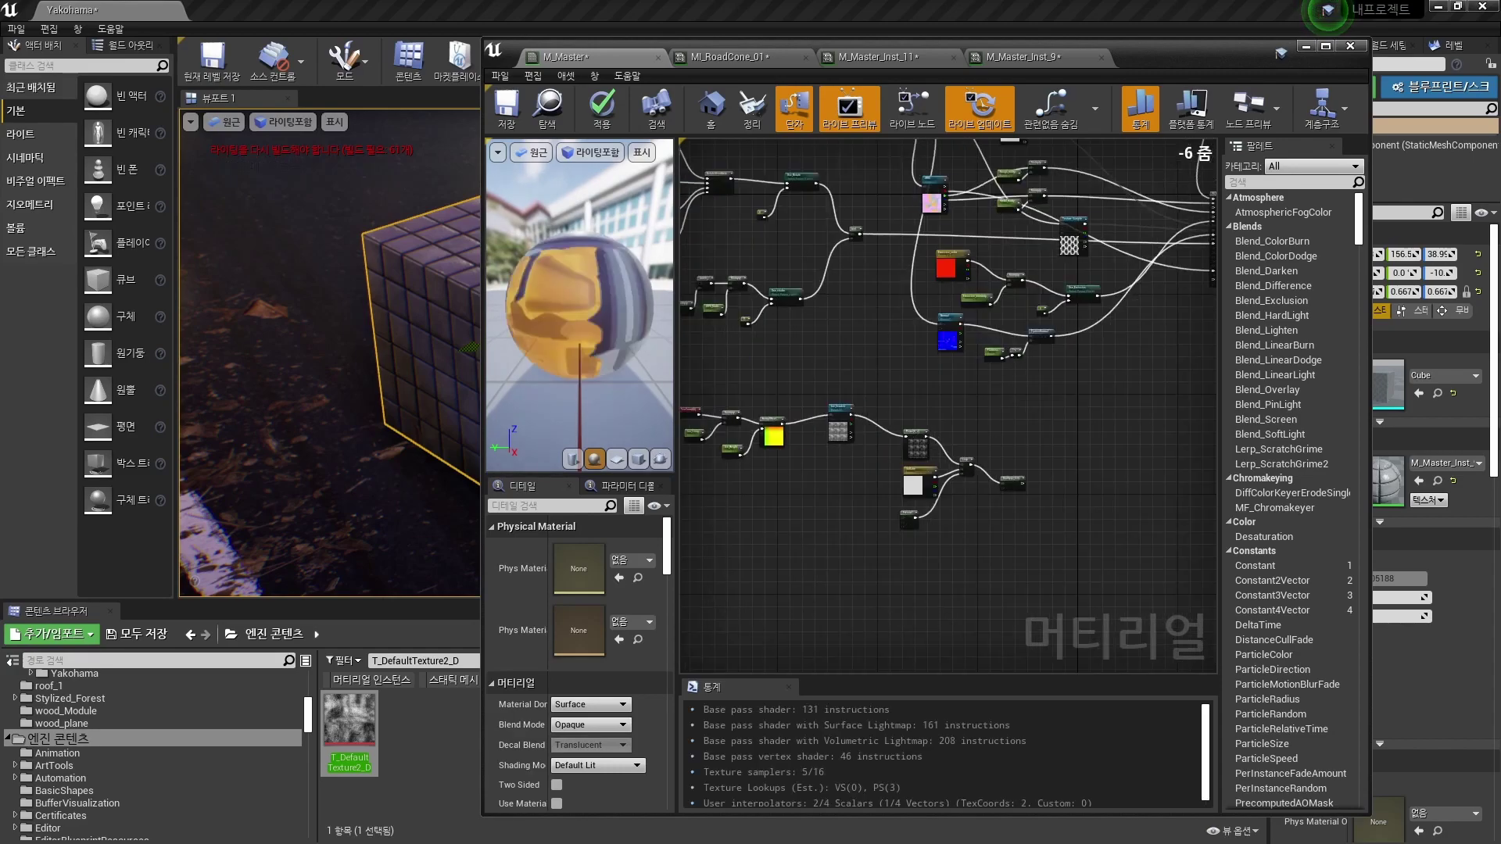
right_click_drag(1030, 504, 1040, 459)
scroll(1040, 457, "up", 3)
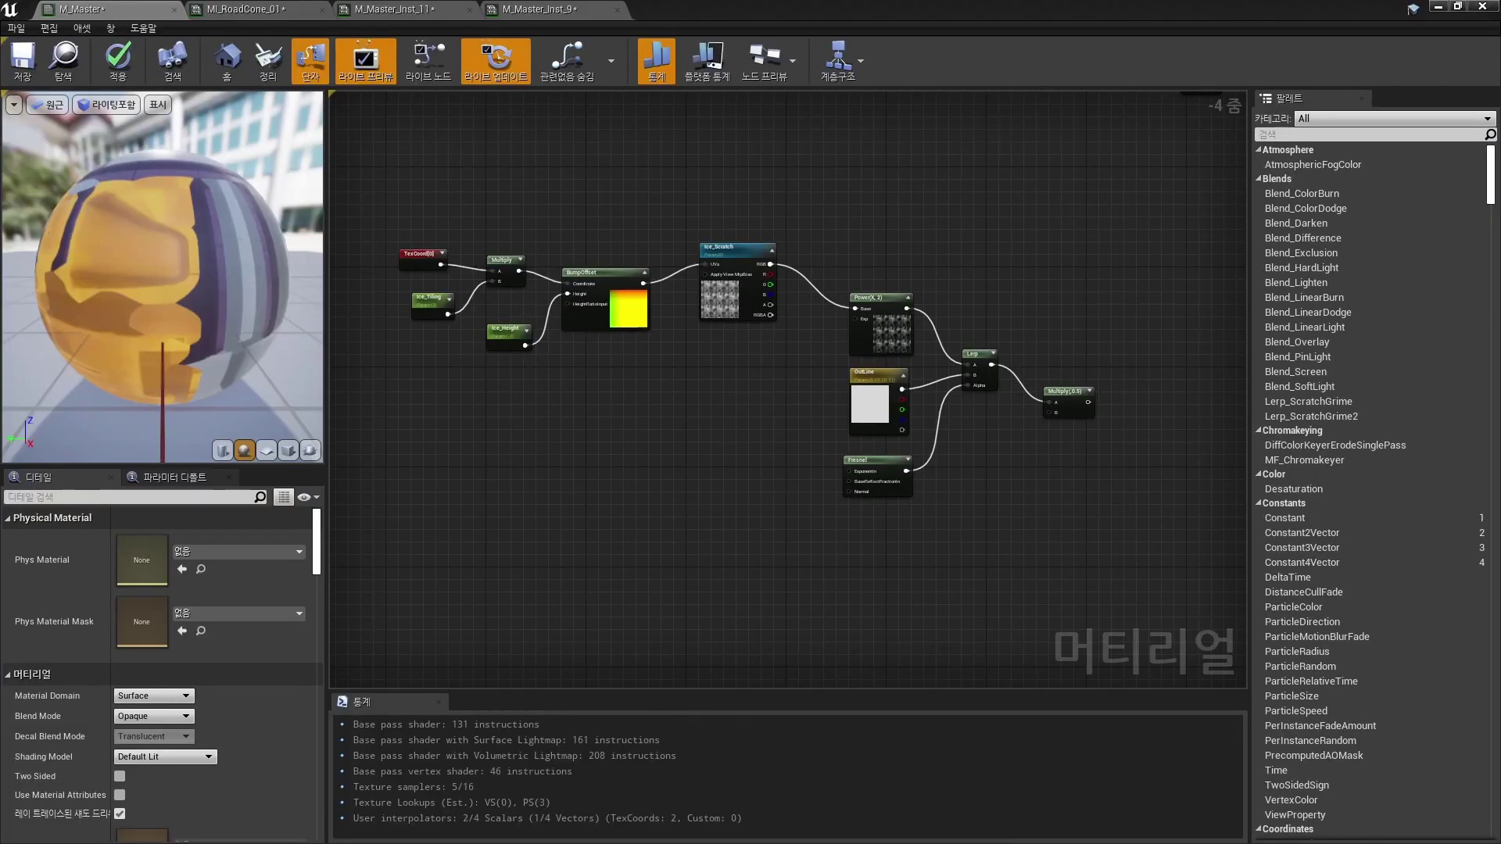
left_click_drag(406, 211, 1109, 503)
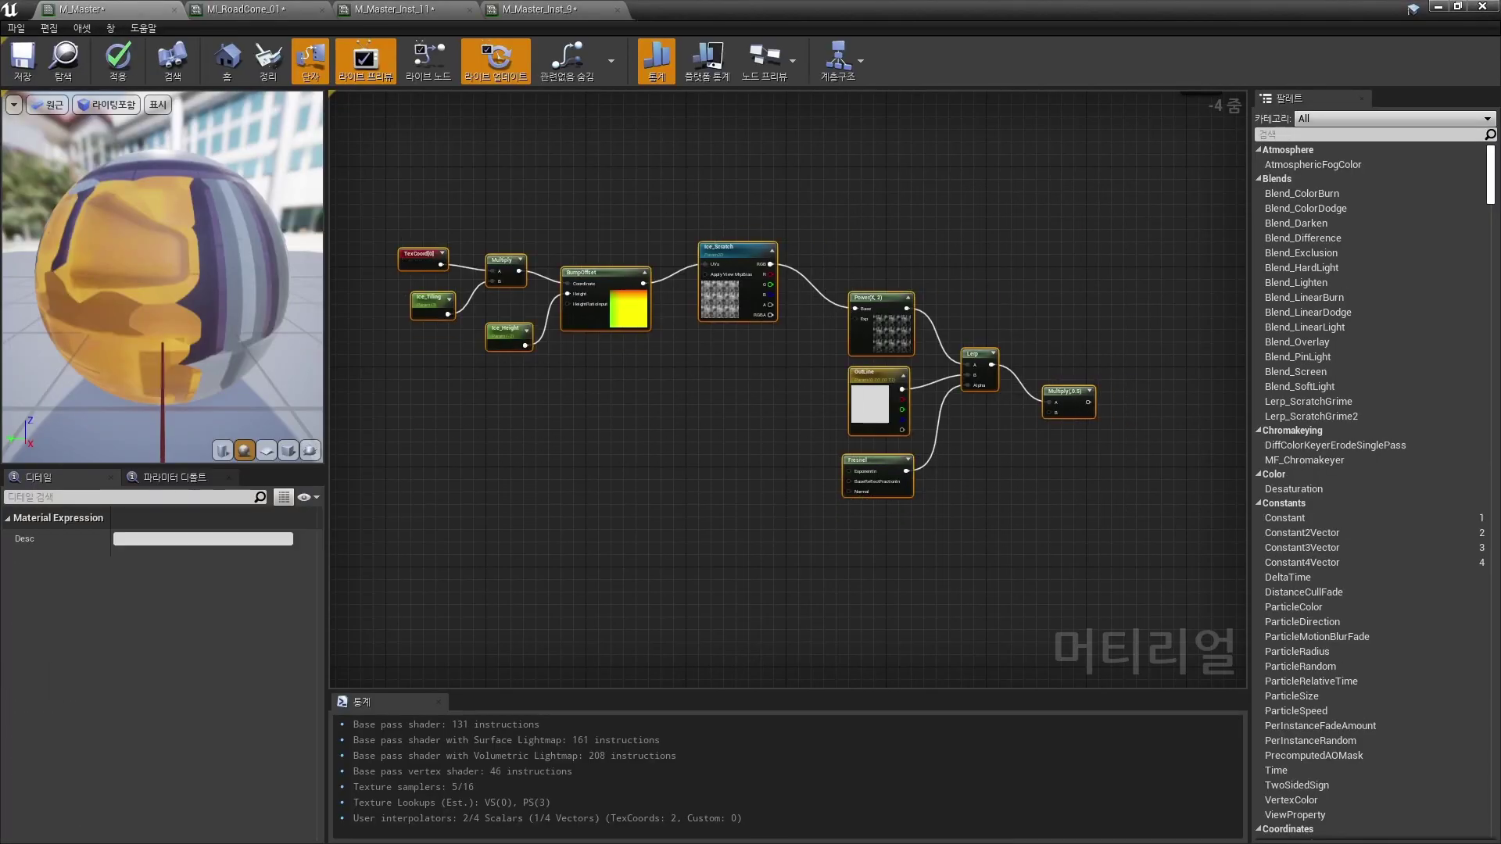
right_click(1065, 394)
left_click(1121, 434)
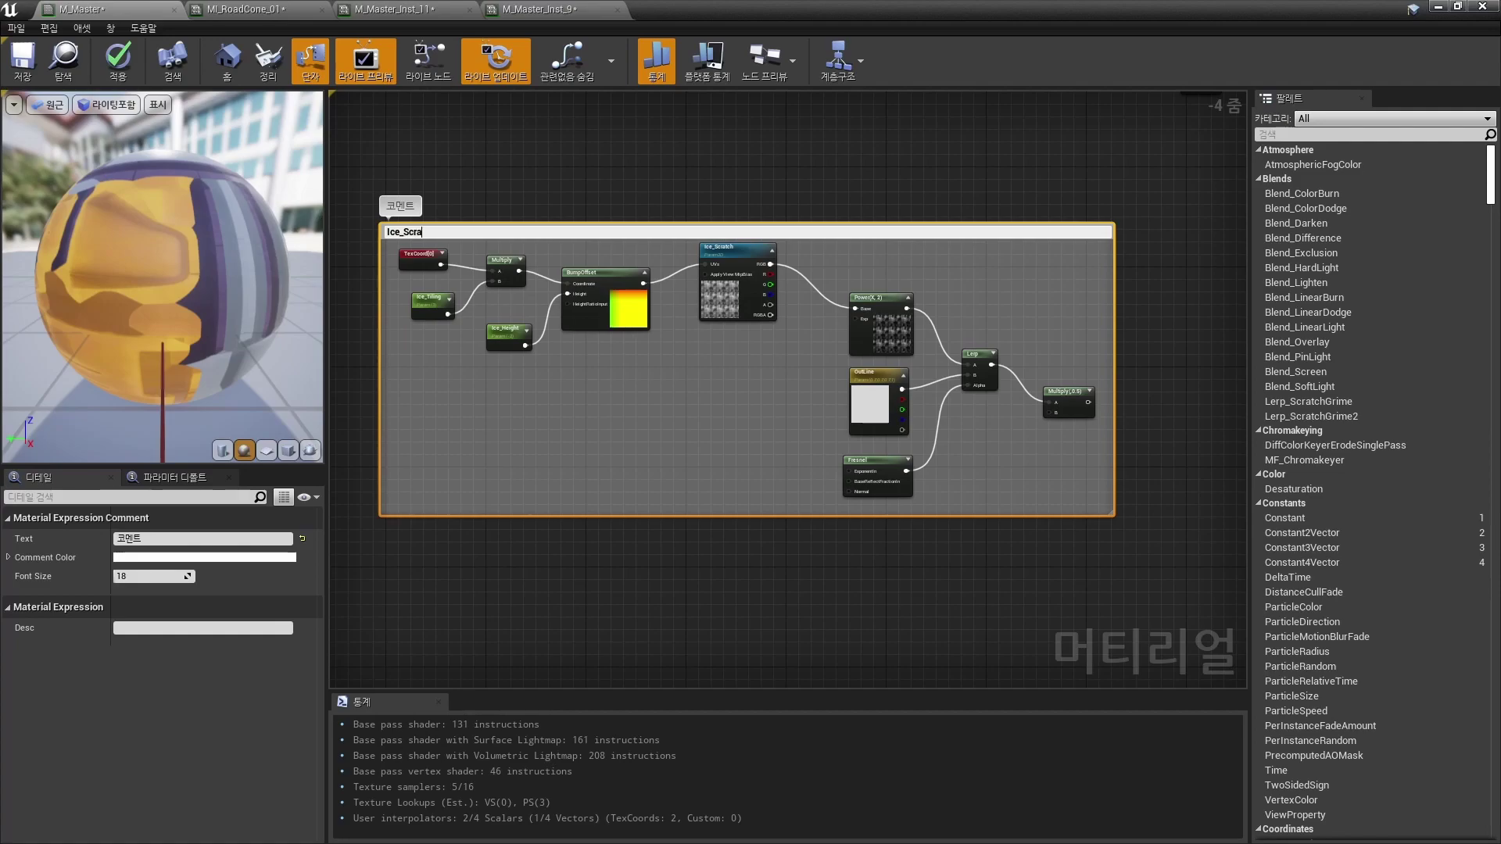
type("tch")
key("Return")
left_click(657, 196)
right_click_drag(657, 196, 641, 186)
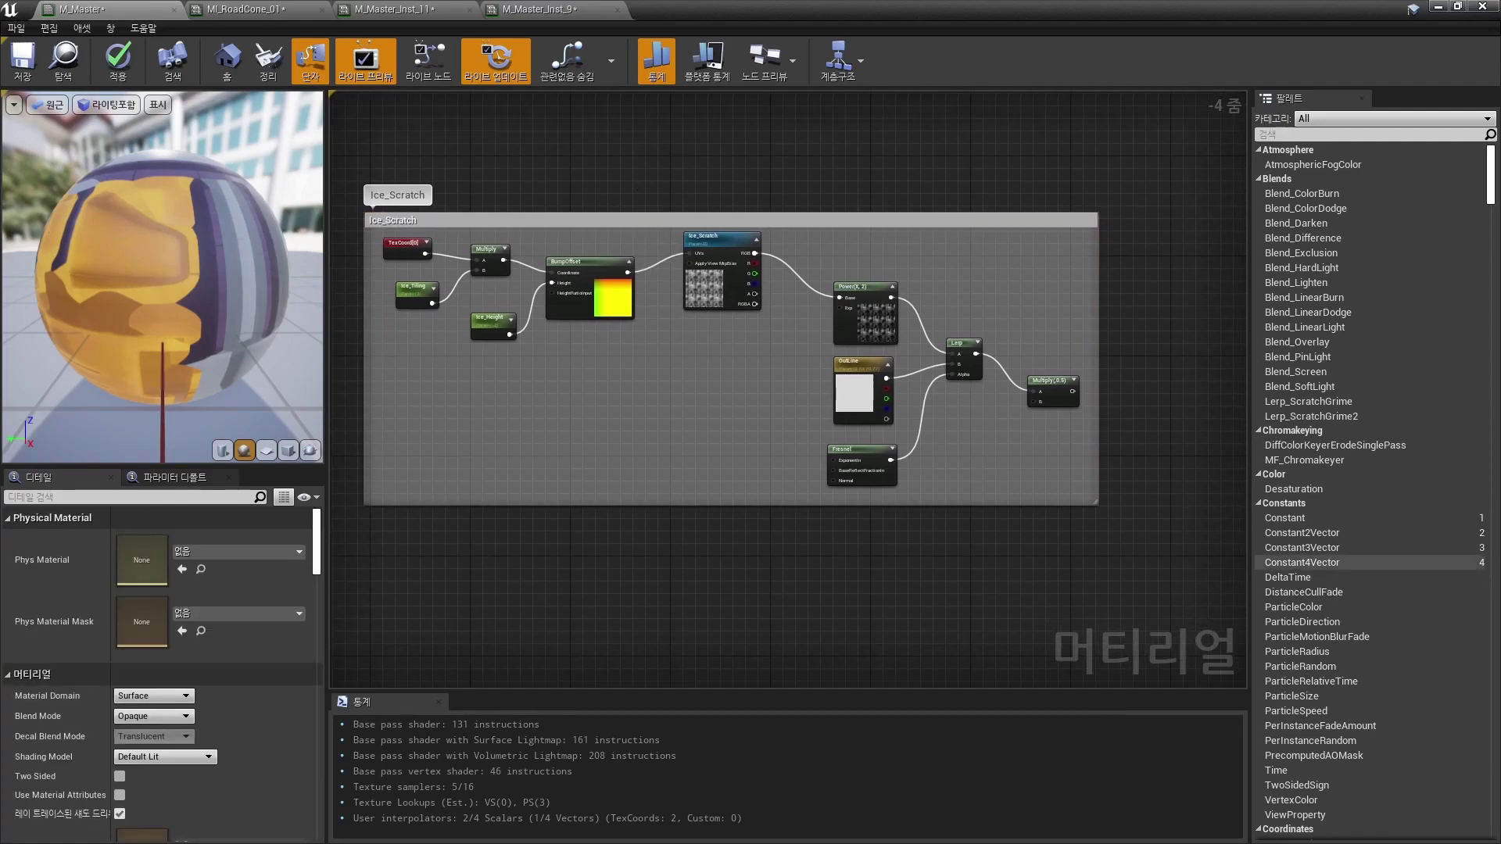
Step: Add two Constant3Vector nodes, one above the other, in the empty area below the Ice_Scratch comment box
right_click_drag(814, 545, 827, 391)
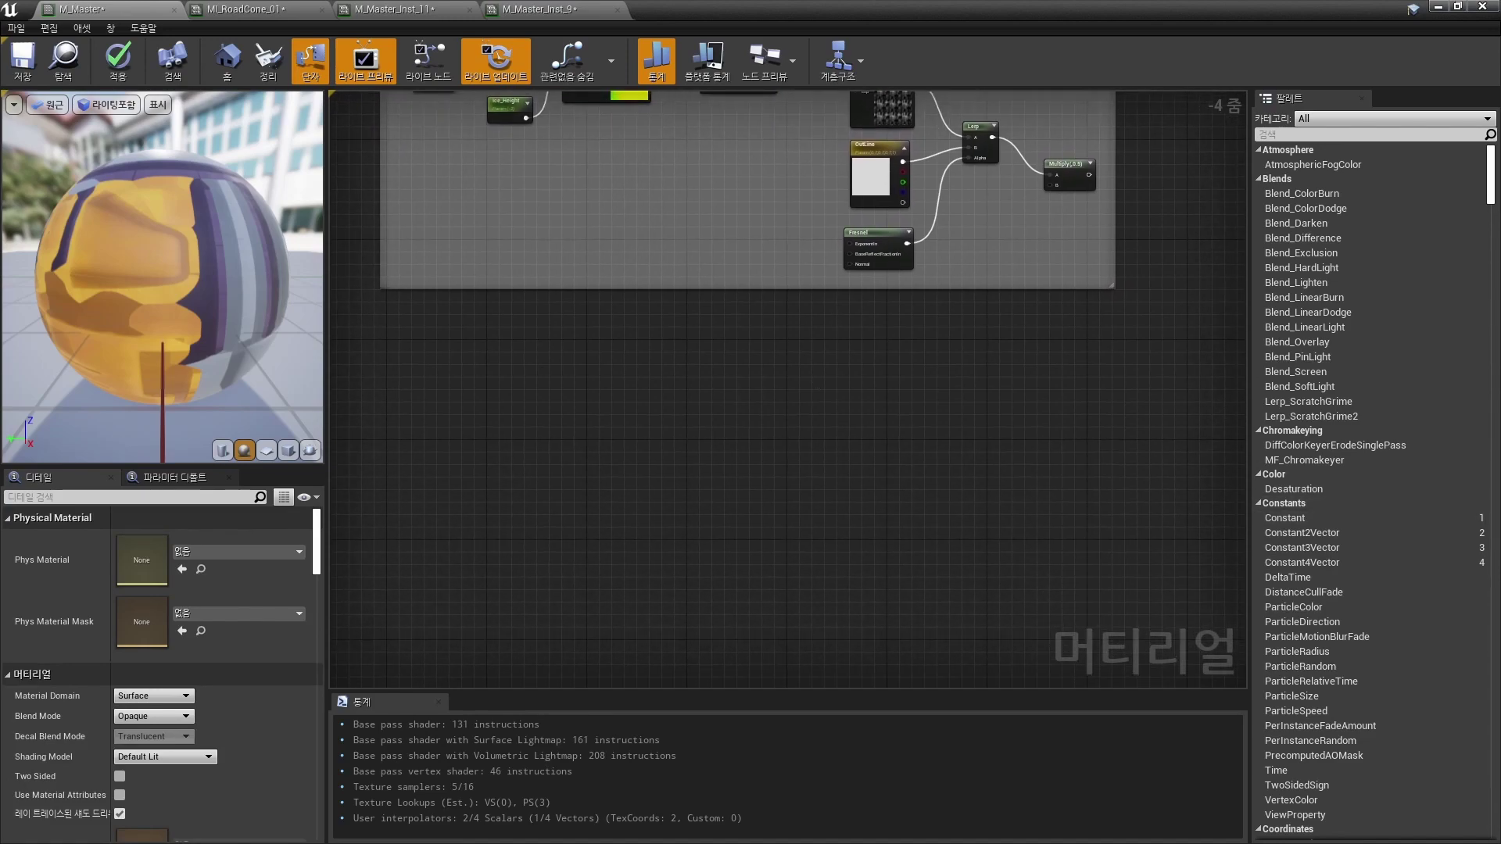
key("3")
left_click(708, 383)
key("3")
left_click(710, 470)
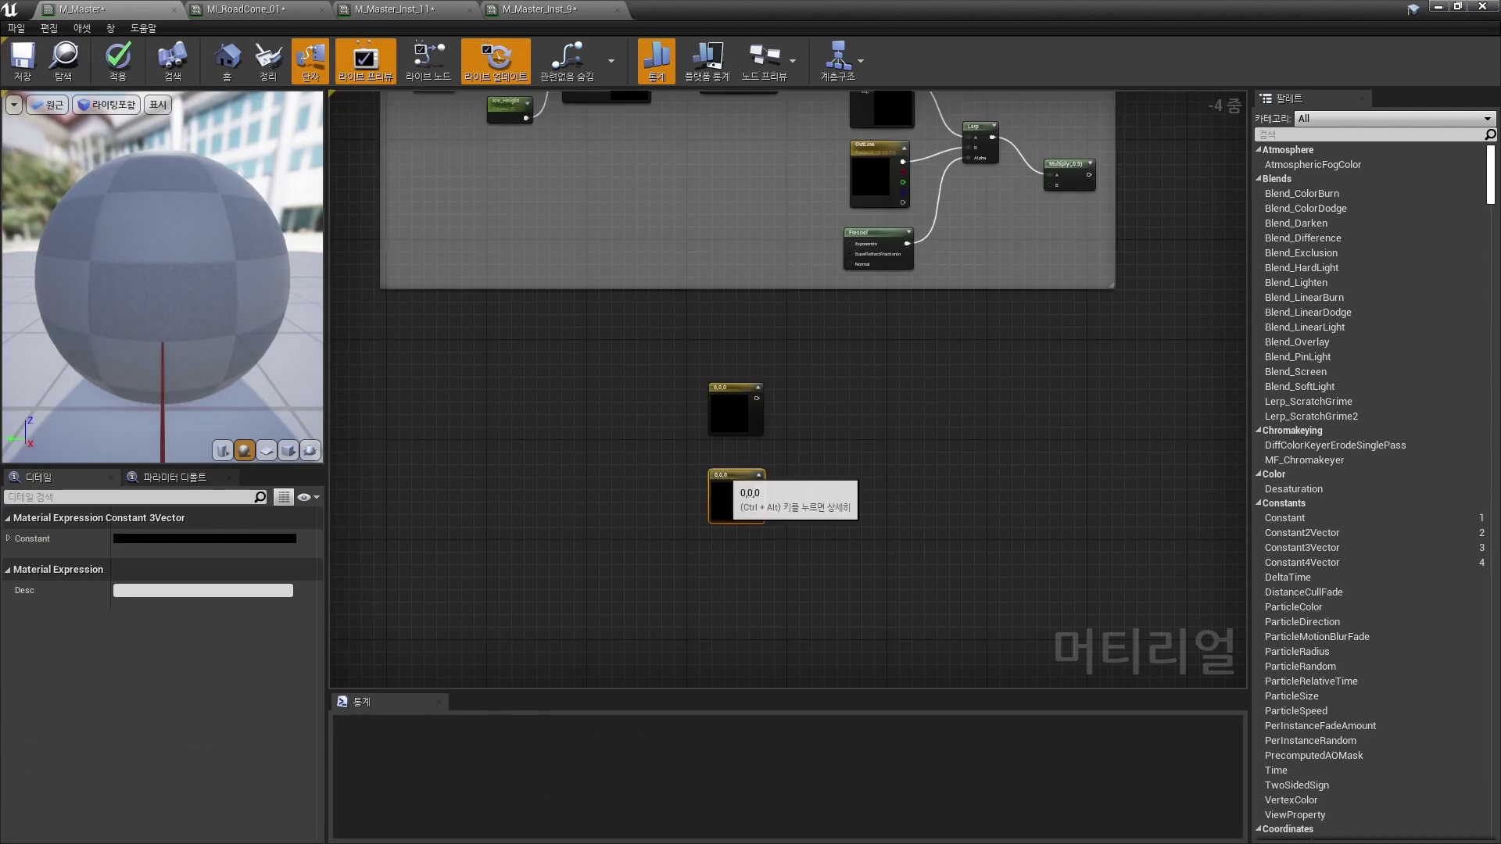
Step: Convert the upper Constant3Vector into a vector parameter named Ice_In_Color
left_click(727, 415)
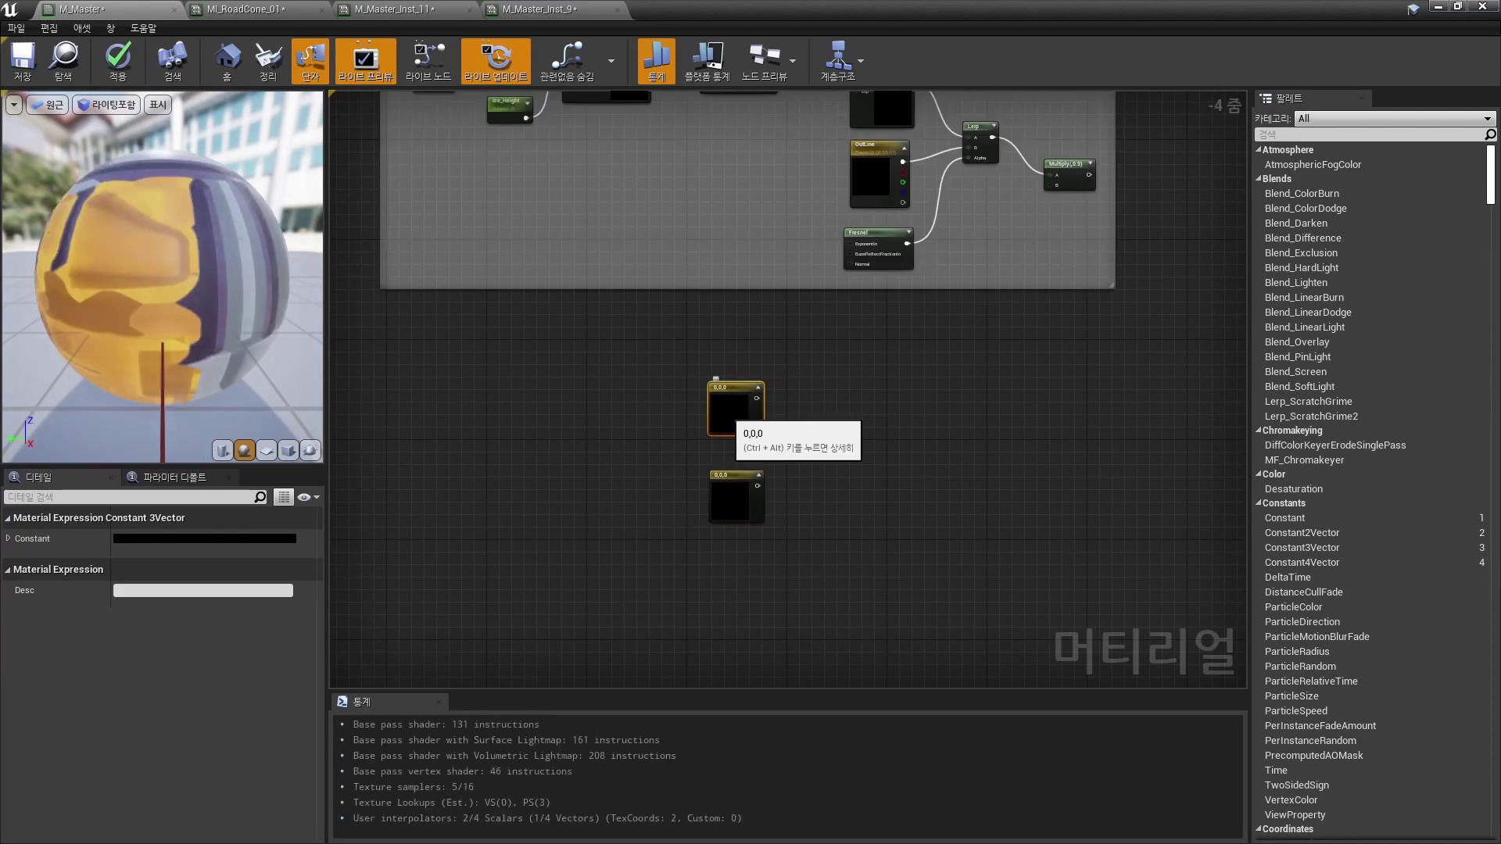
right_click(727, 414)
left_click(782, 474)
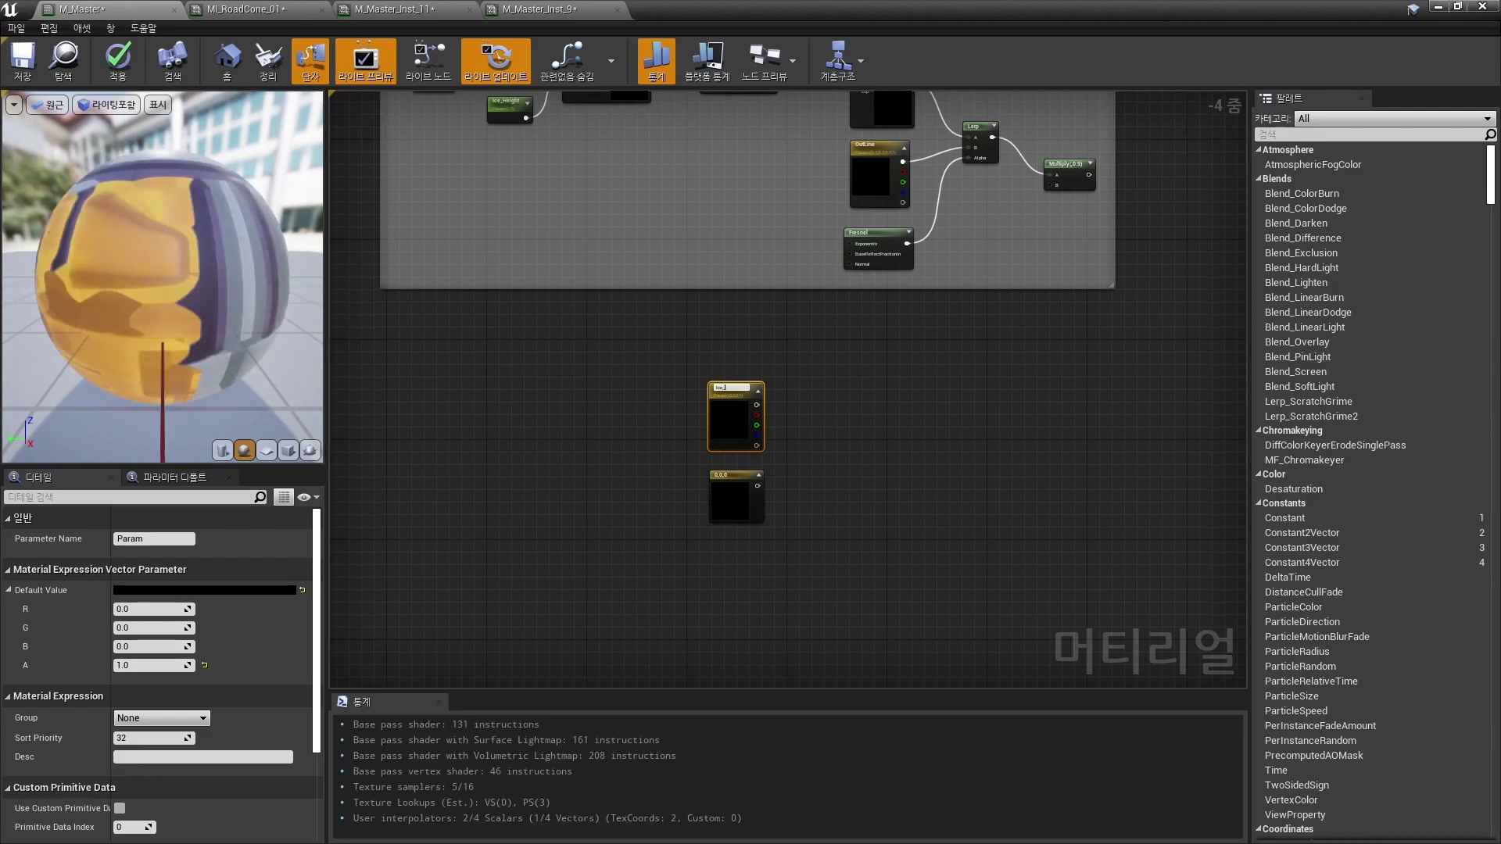
type("Ice_In_Co")
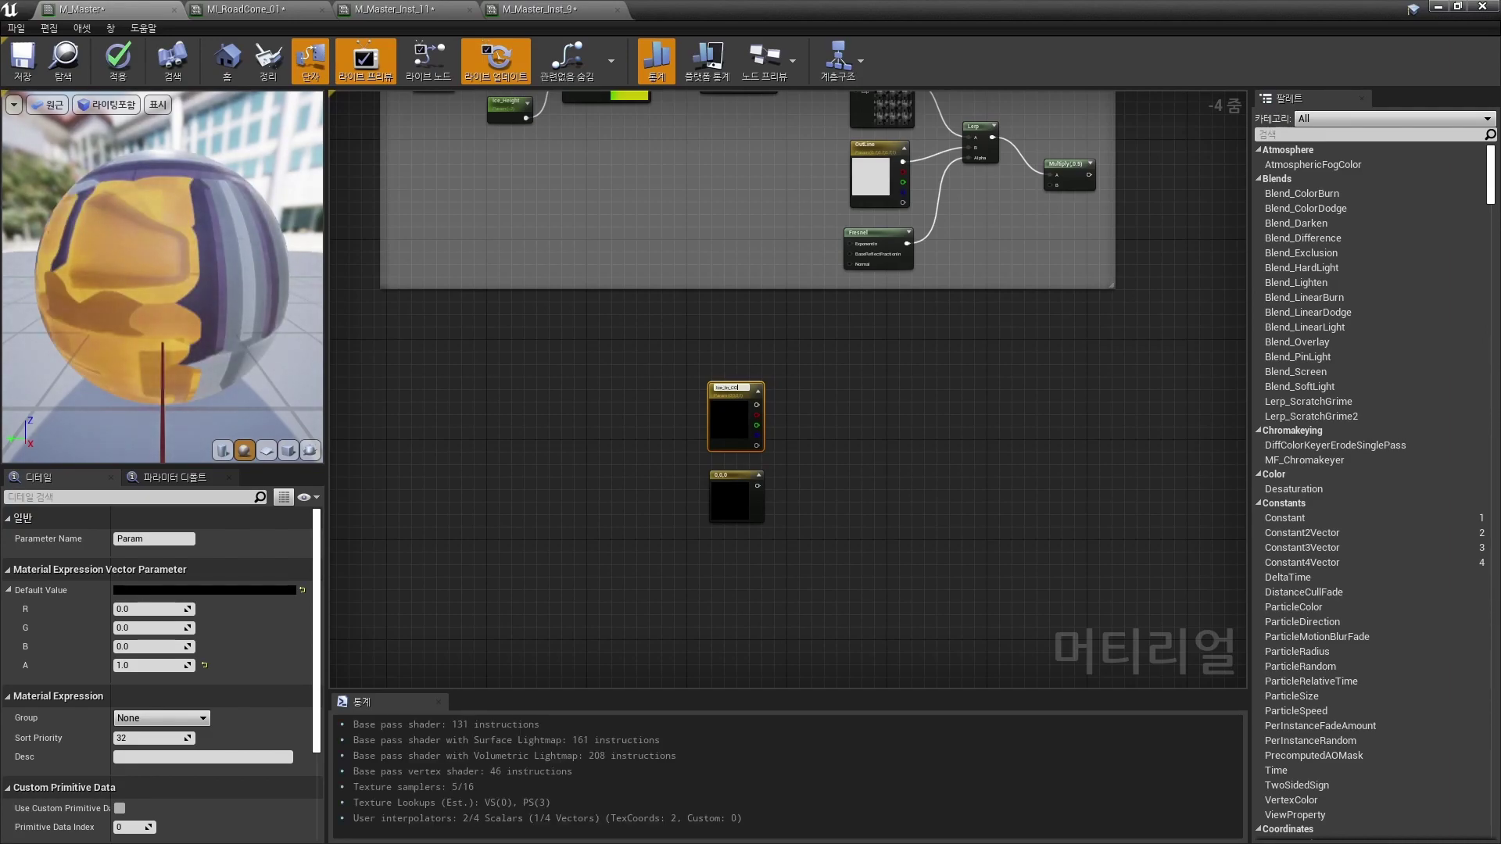
scroll(789, 488, "up", 4)
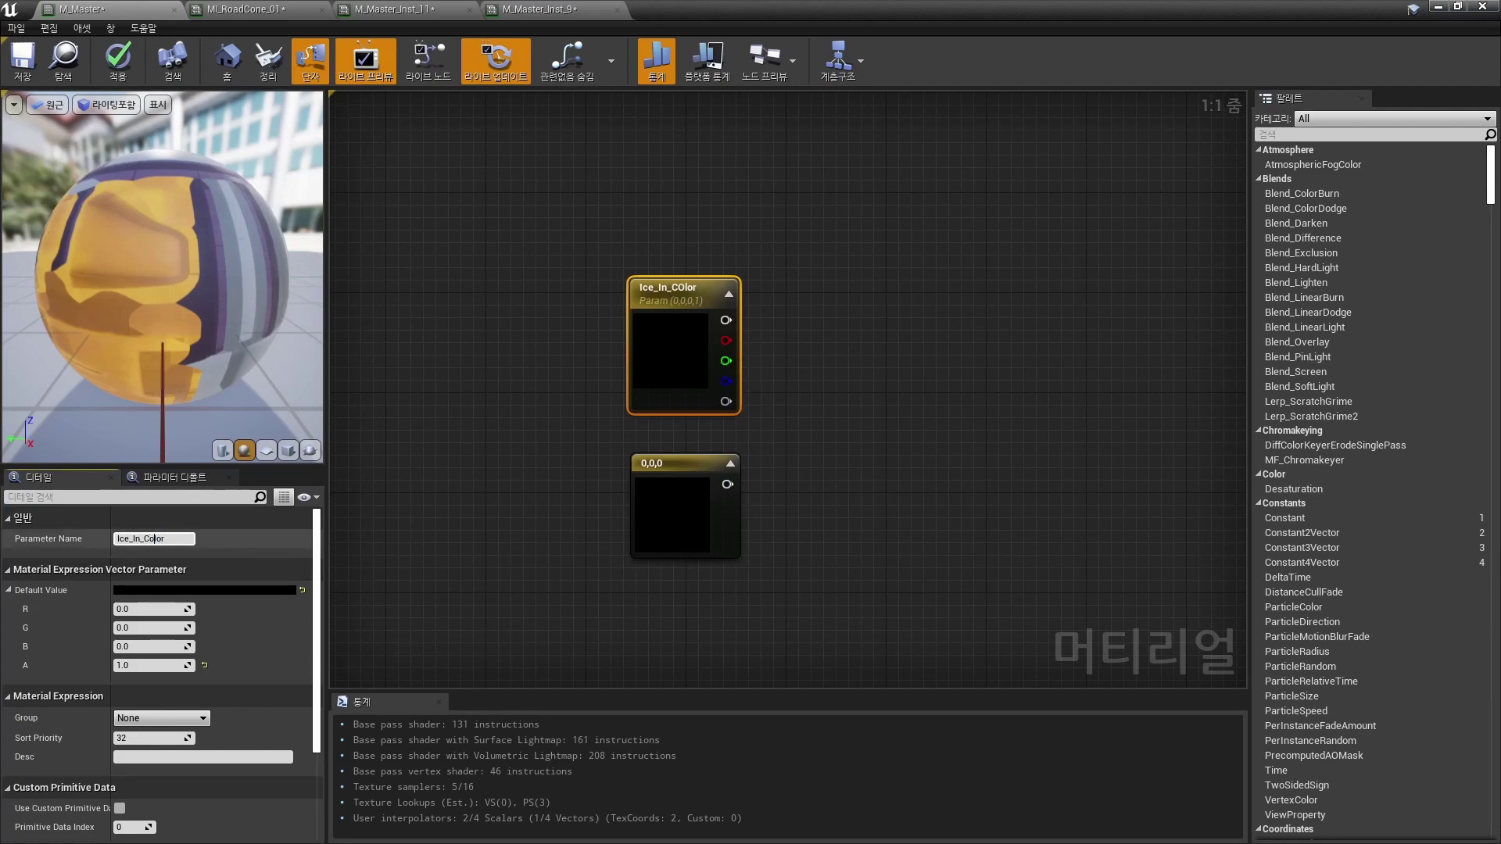
key("Return")
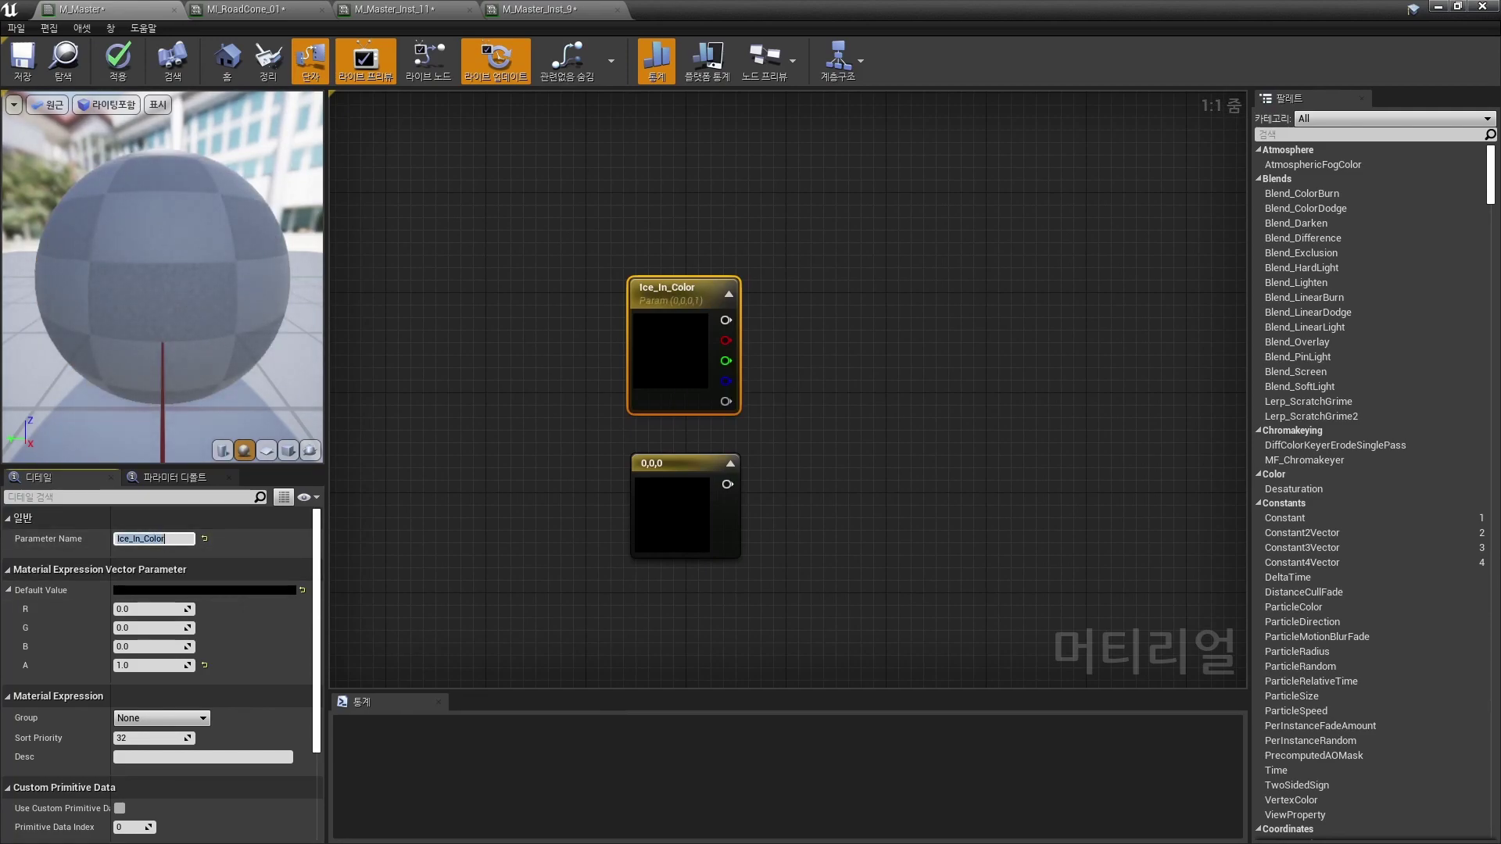
Step: Set Ice_In_Color's default colour to G 0.05 and B 0.15
left_click(153, 627)
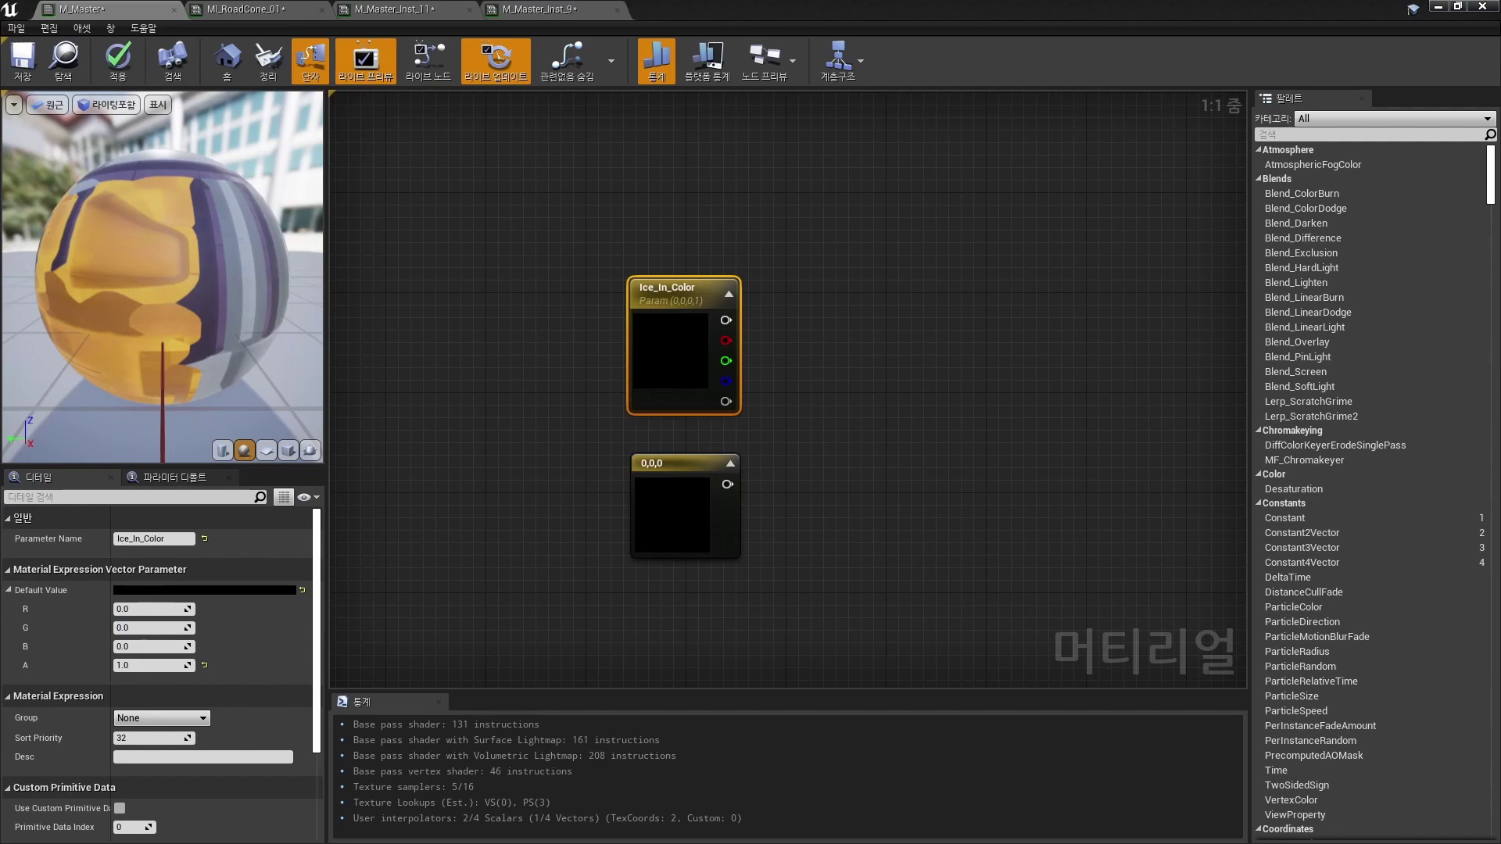
left_click(148, 628)
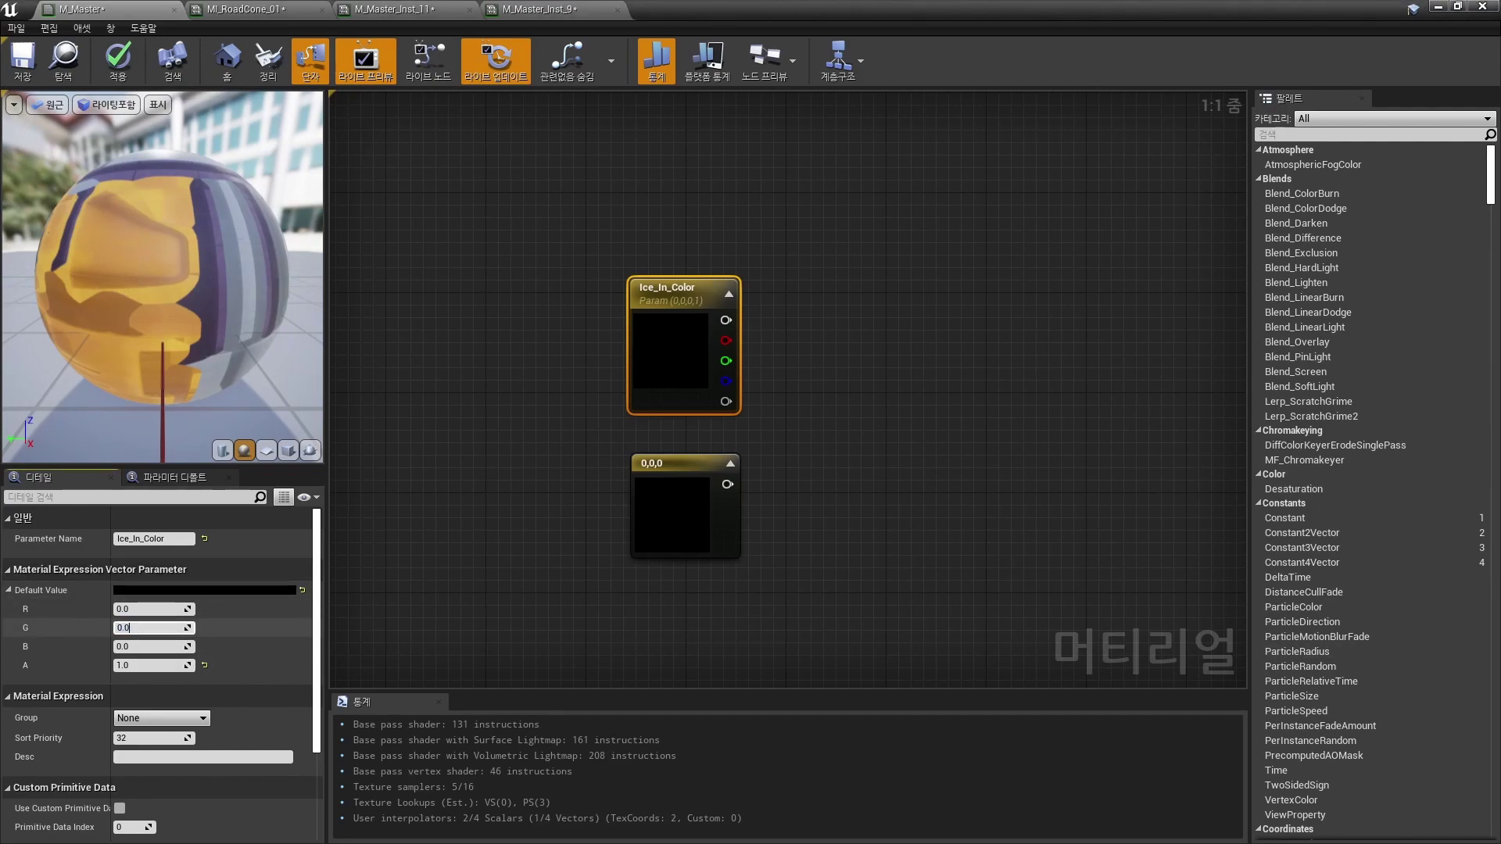
type("5")
key("Return")
type("0.1")
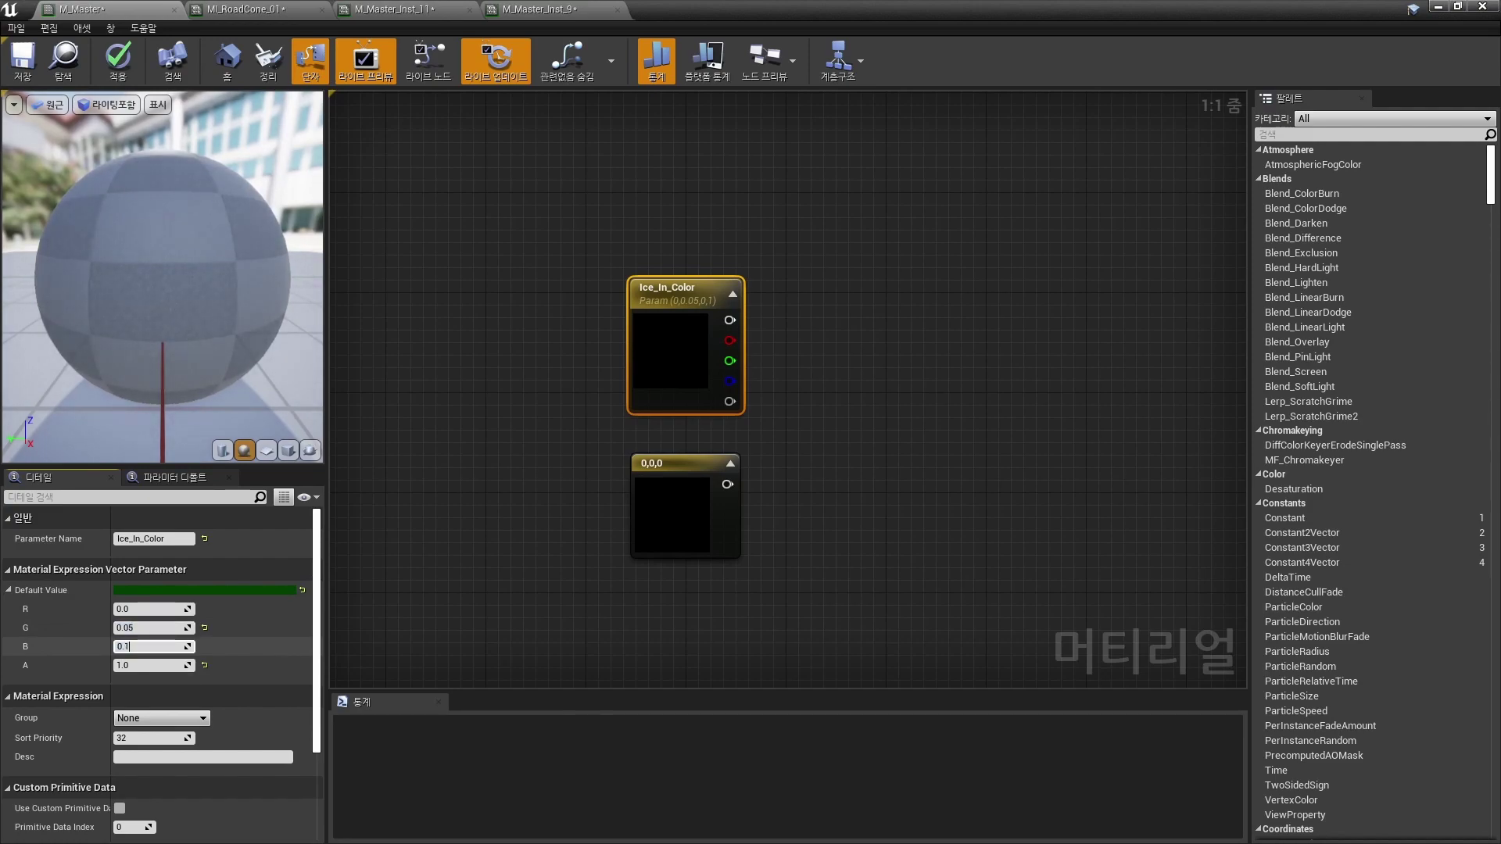
type("5")
key("Return")
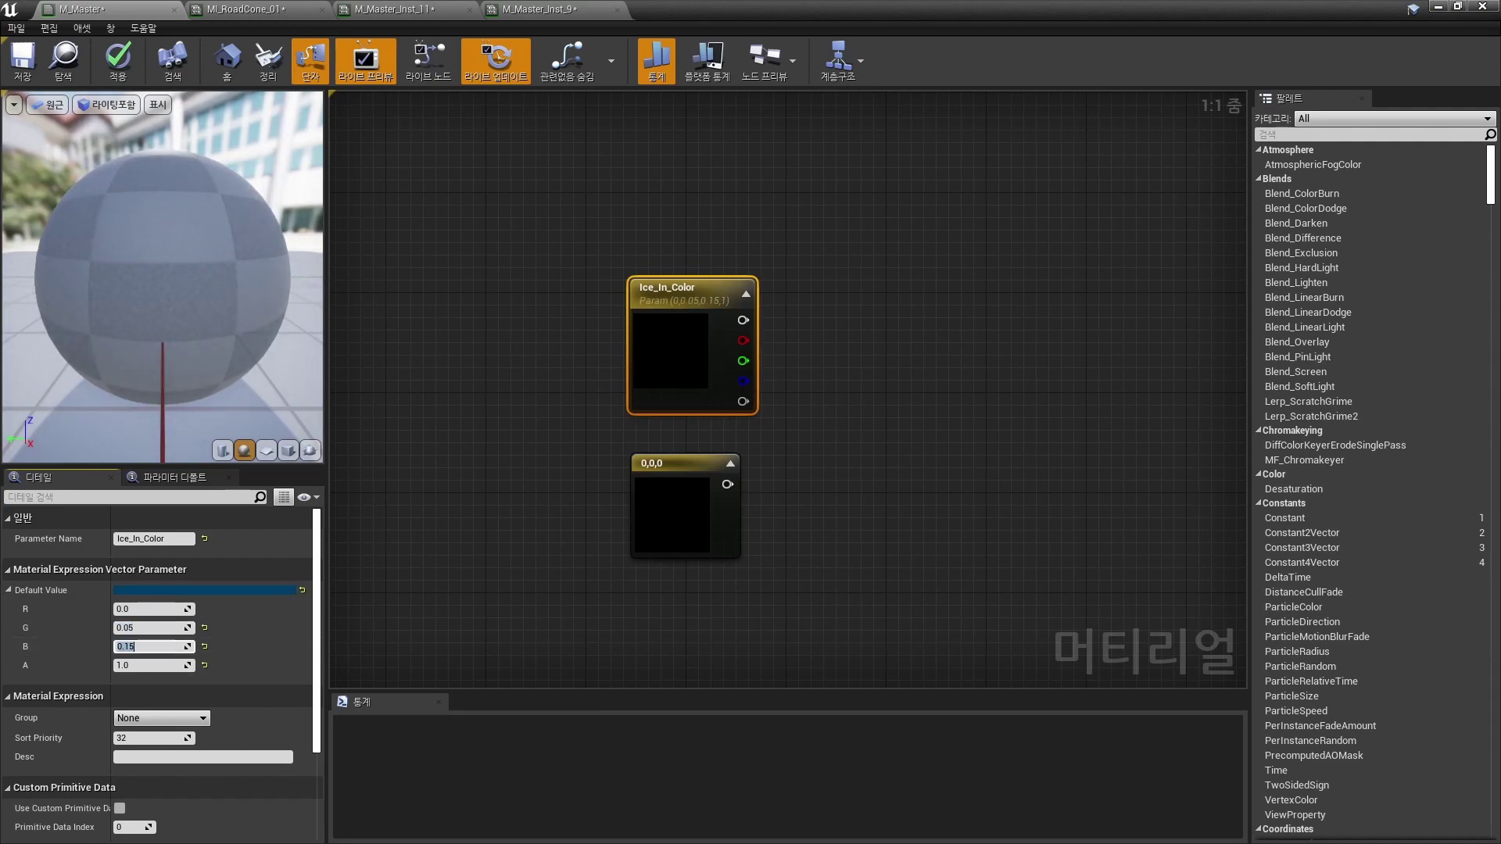
Step: Convert the lower Constant3Vector into a vector parameter named Ice_out_Color
left_click(687, 539)
right_click(688, 509)
left_click(727, 573)
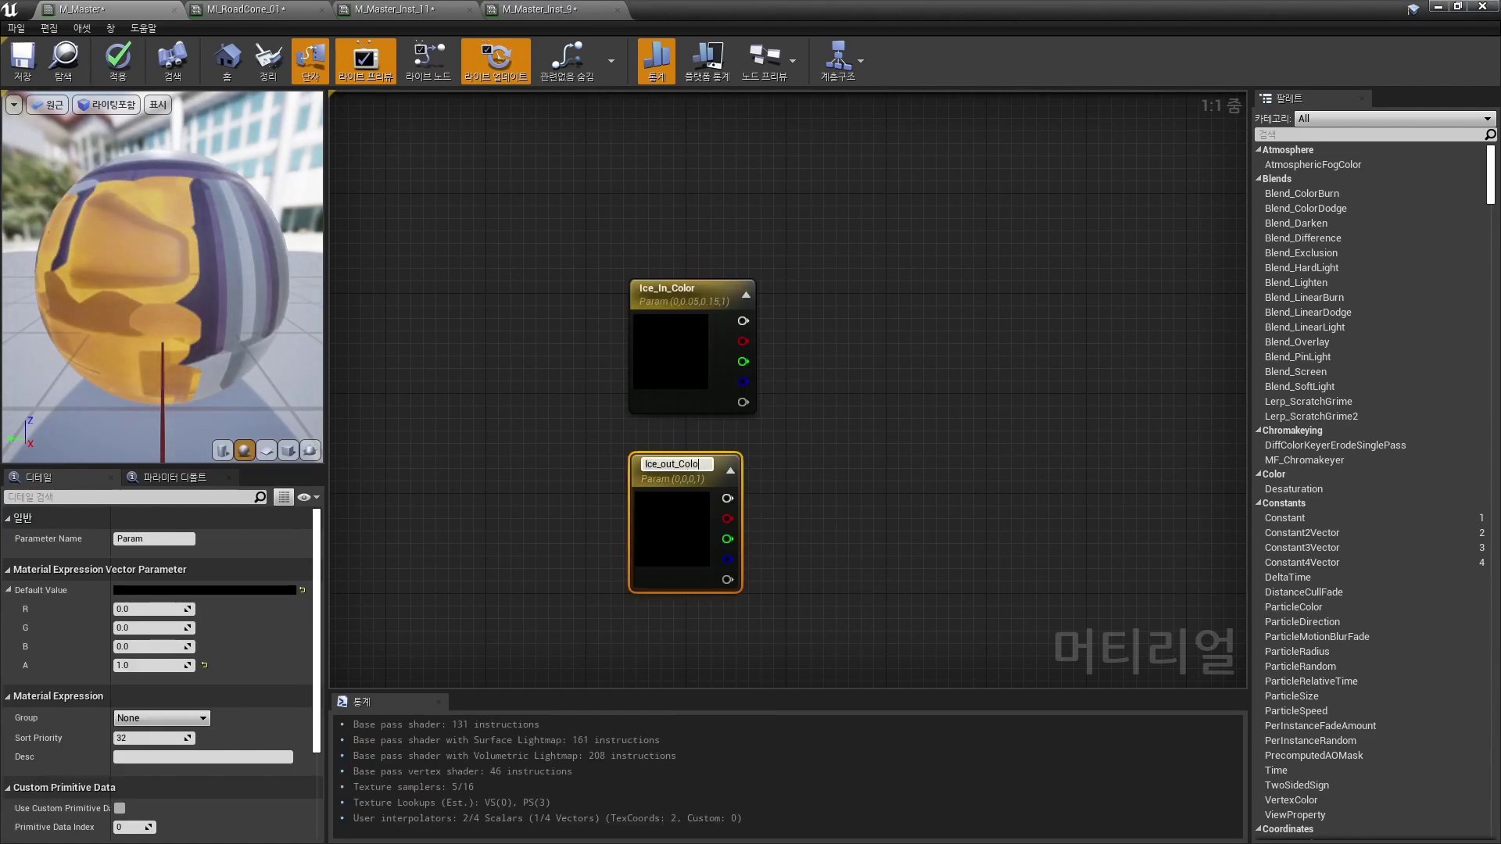
type("or")
key("Return")
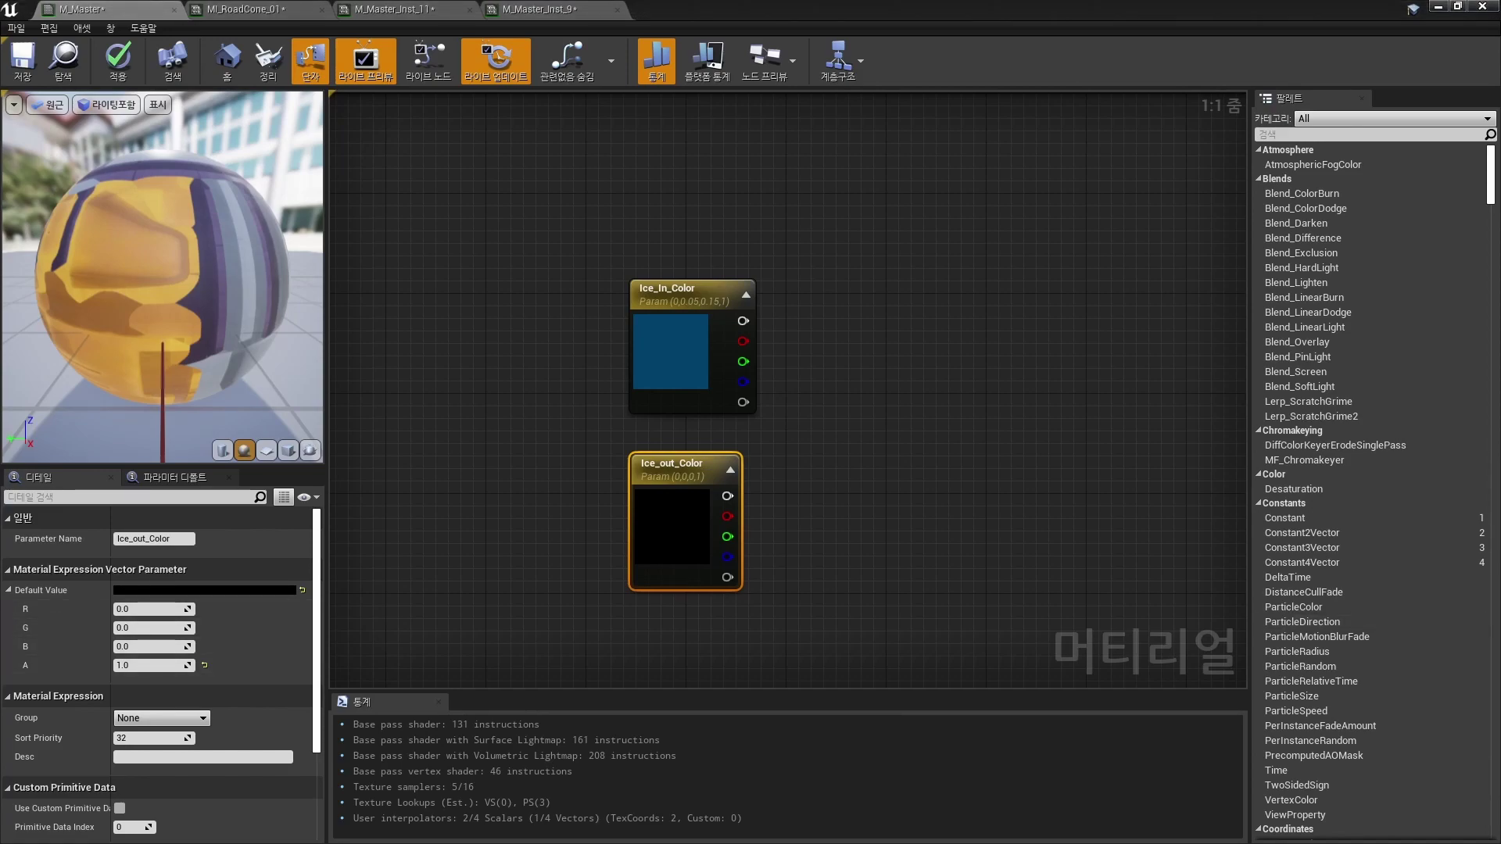
Step: Set Ice_out_Color's default colour to R 0.1, G 0.4 and B 0.8
left_click(171, 609)
type("0")
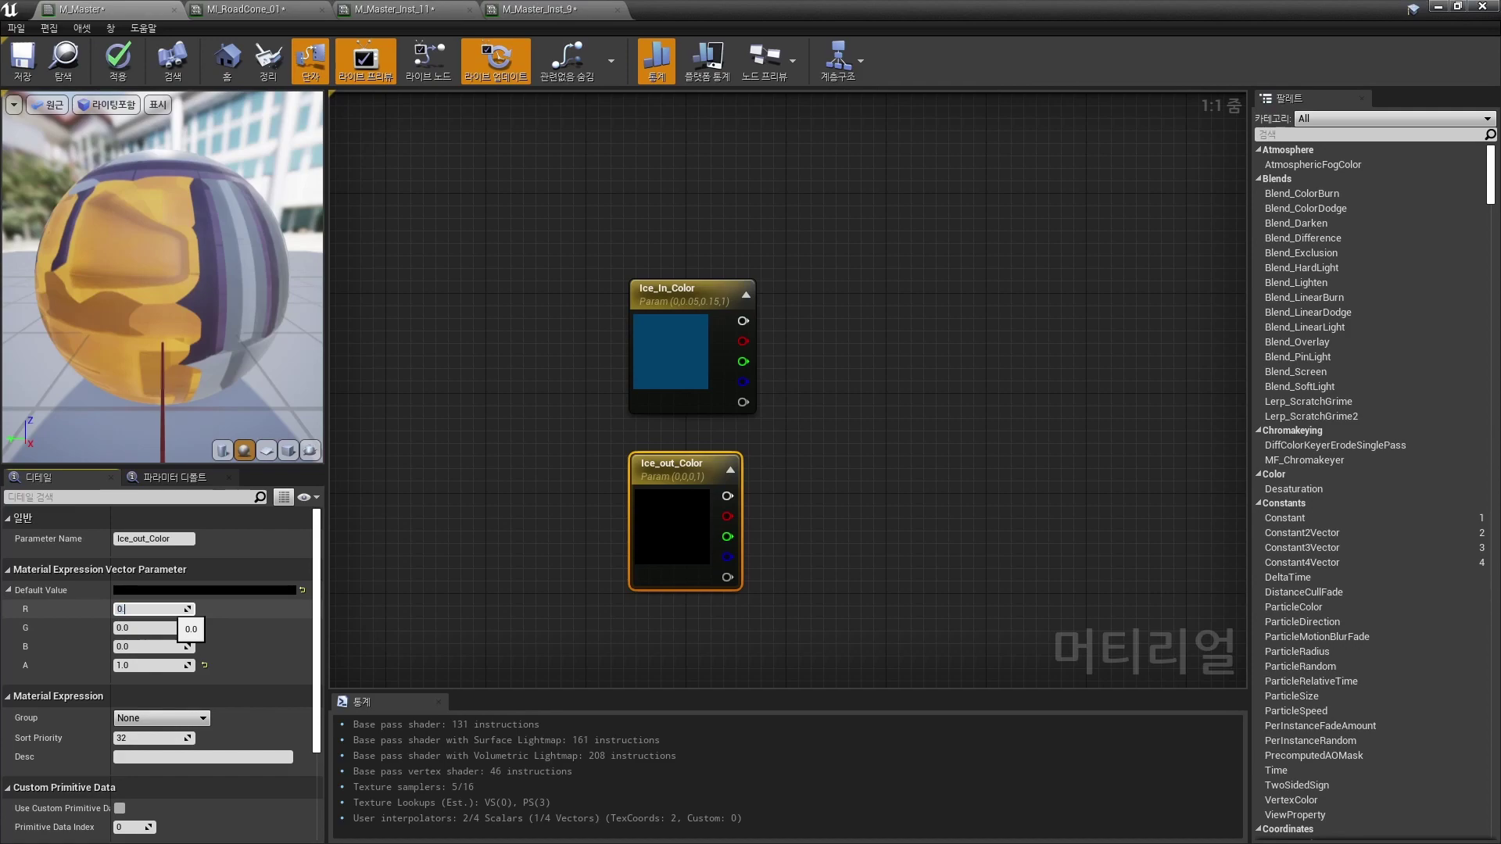
type(".1")
key("Tab")
type("0.4")
key("Tab")
type("0")
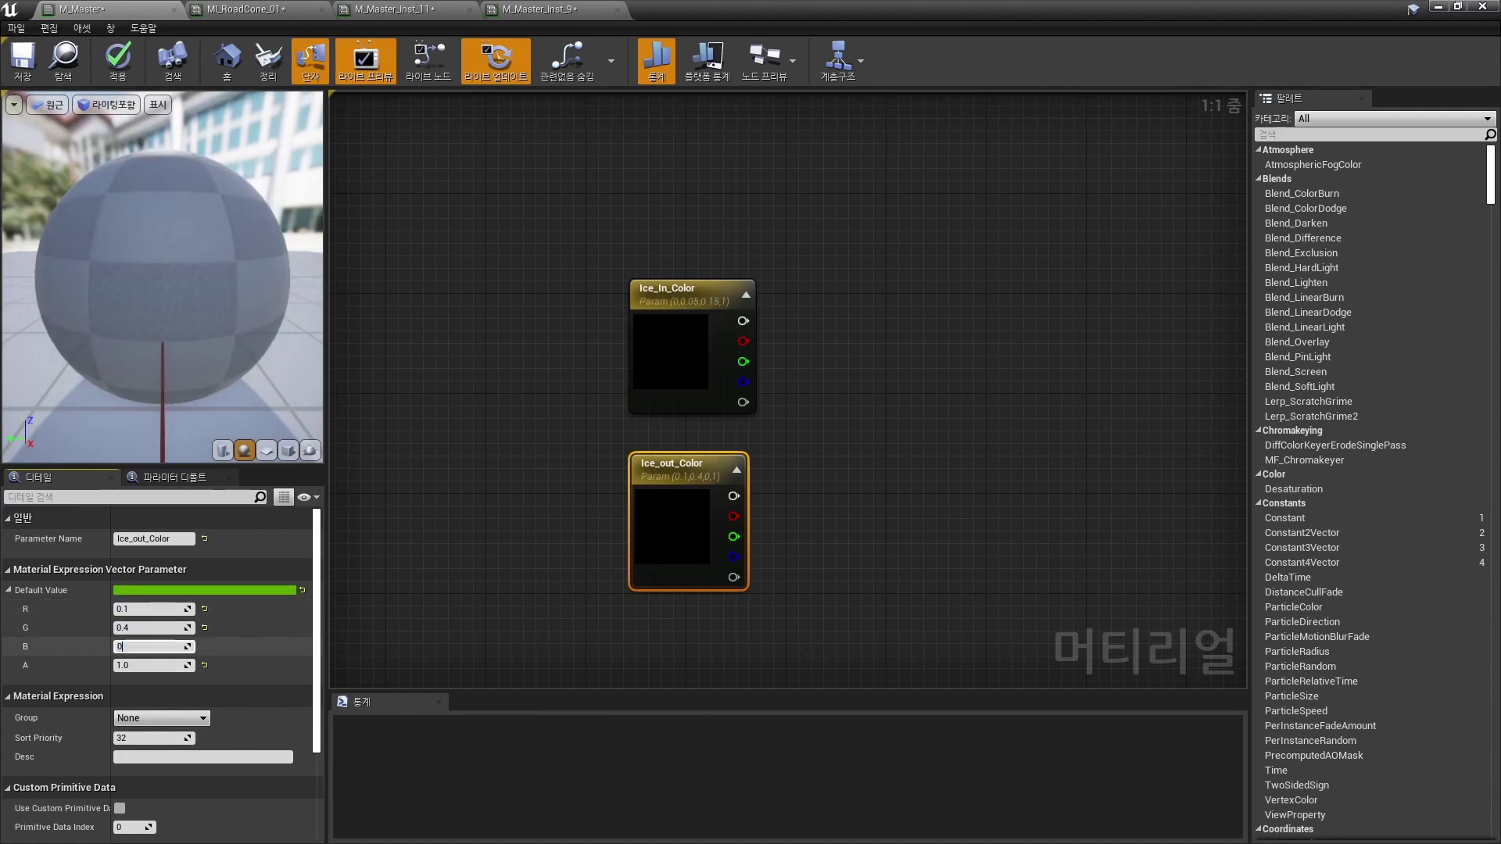
key("Return")
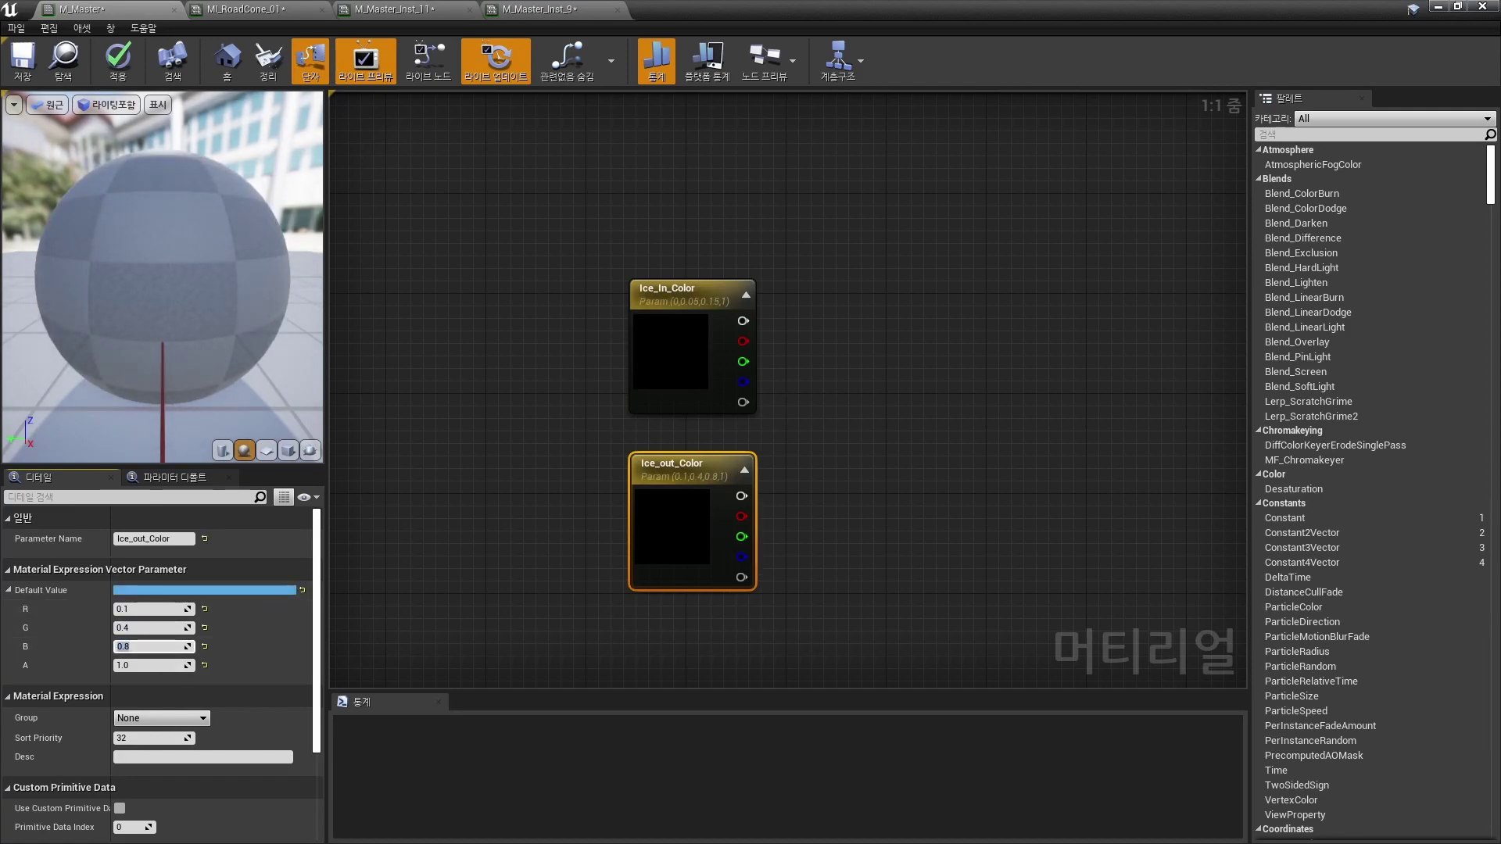
Step: Add a Lerp node beside the two ice colours, wiring Ice_In_Color to A and Ice_out_Color to B
left_click(860, 454)
right_click_drag(860, 453, 713, 448)
left_click(641, 405)
left_click(643, 524)
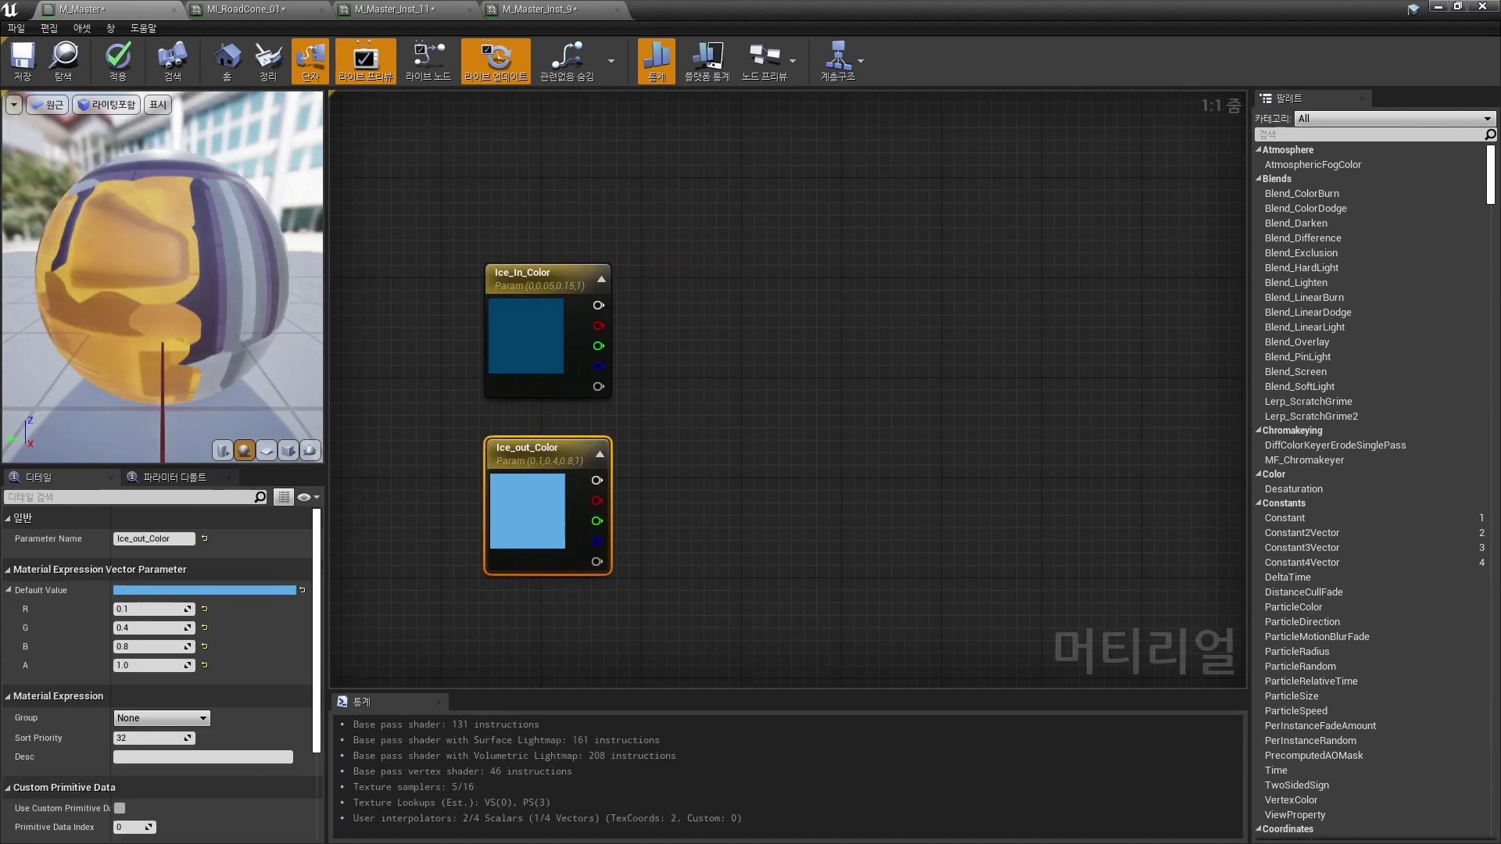
key("l")
left_click(733, 329)
left_click_drag(599, 305, 745, 361)
left_click_drag(596, 480, 744, 381)
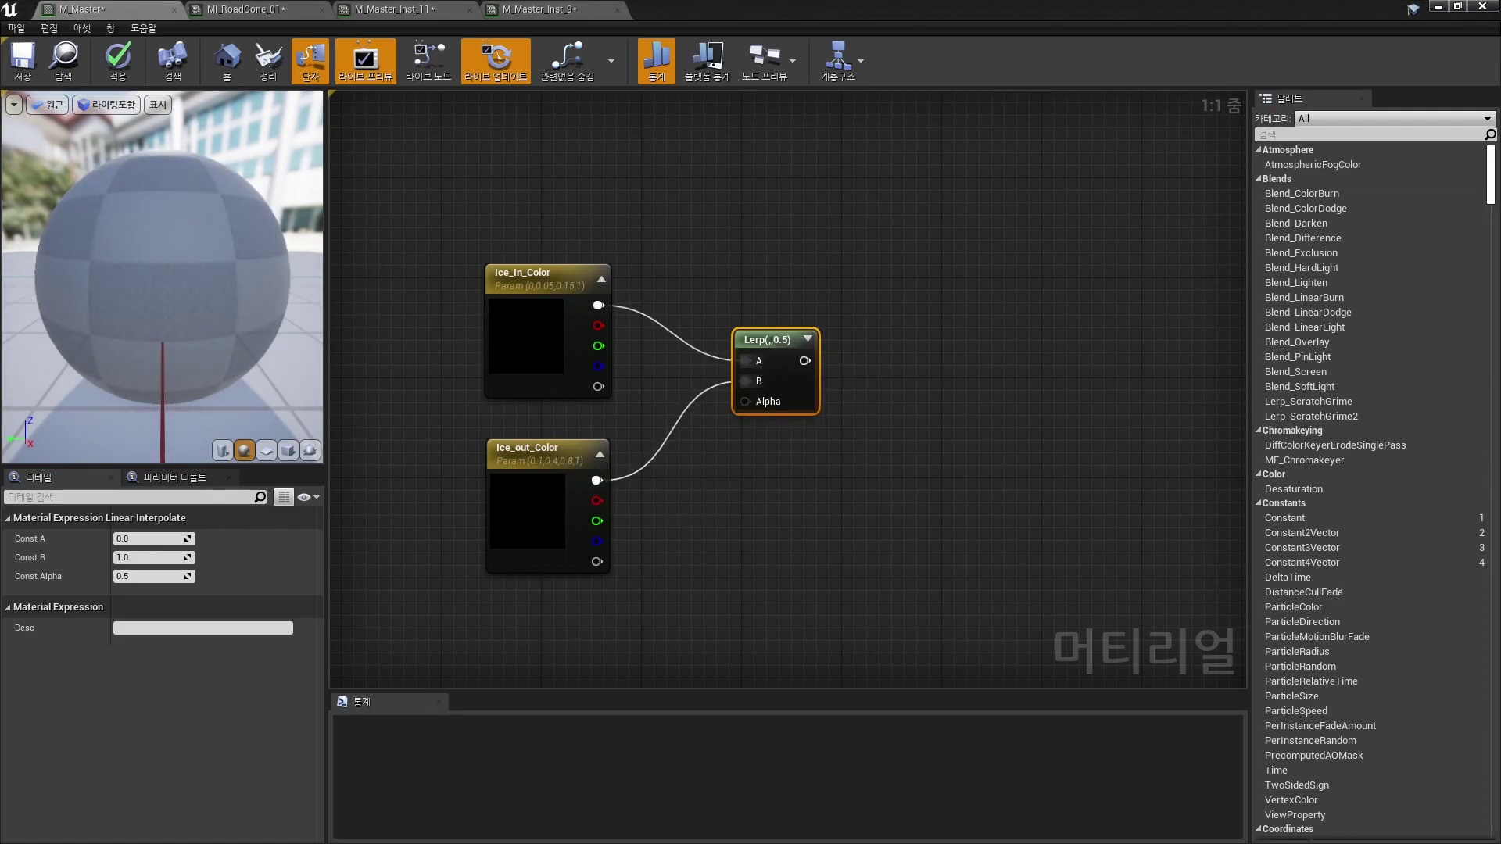
Step: Add a Fresnel node below the Ice_out_Color parameter
right_click_drag(713, 525, 796, 414)
right_click(504, 572)
type("Fresnel")
key("Return")
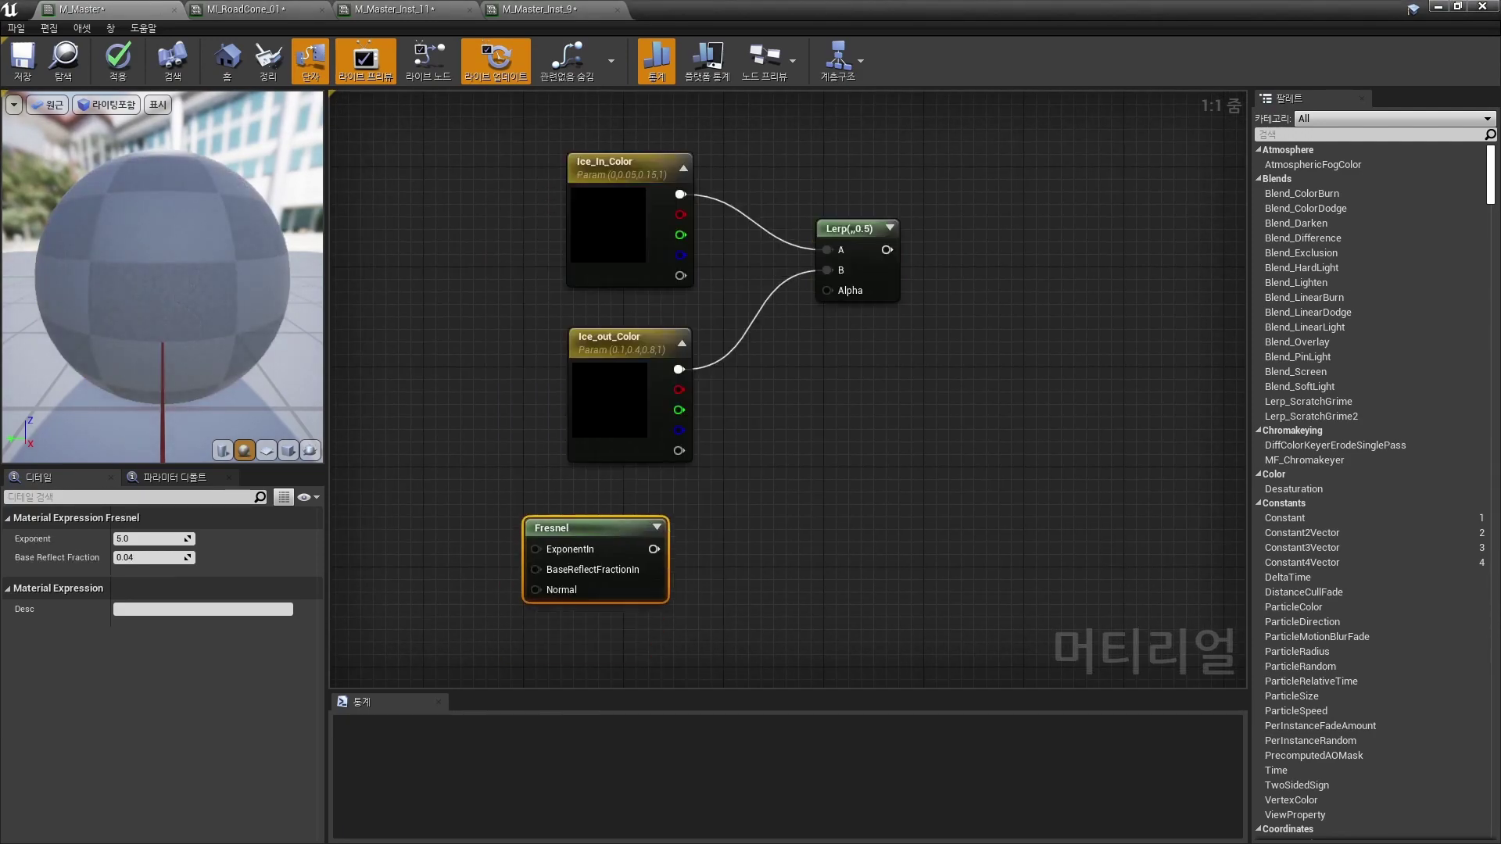
Step: Add a Clamp node level with the new Fresnel node and feed the Fresnel output into it
right_click_drag(793, 528, 871, 441)
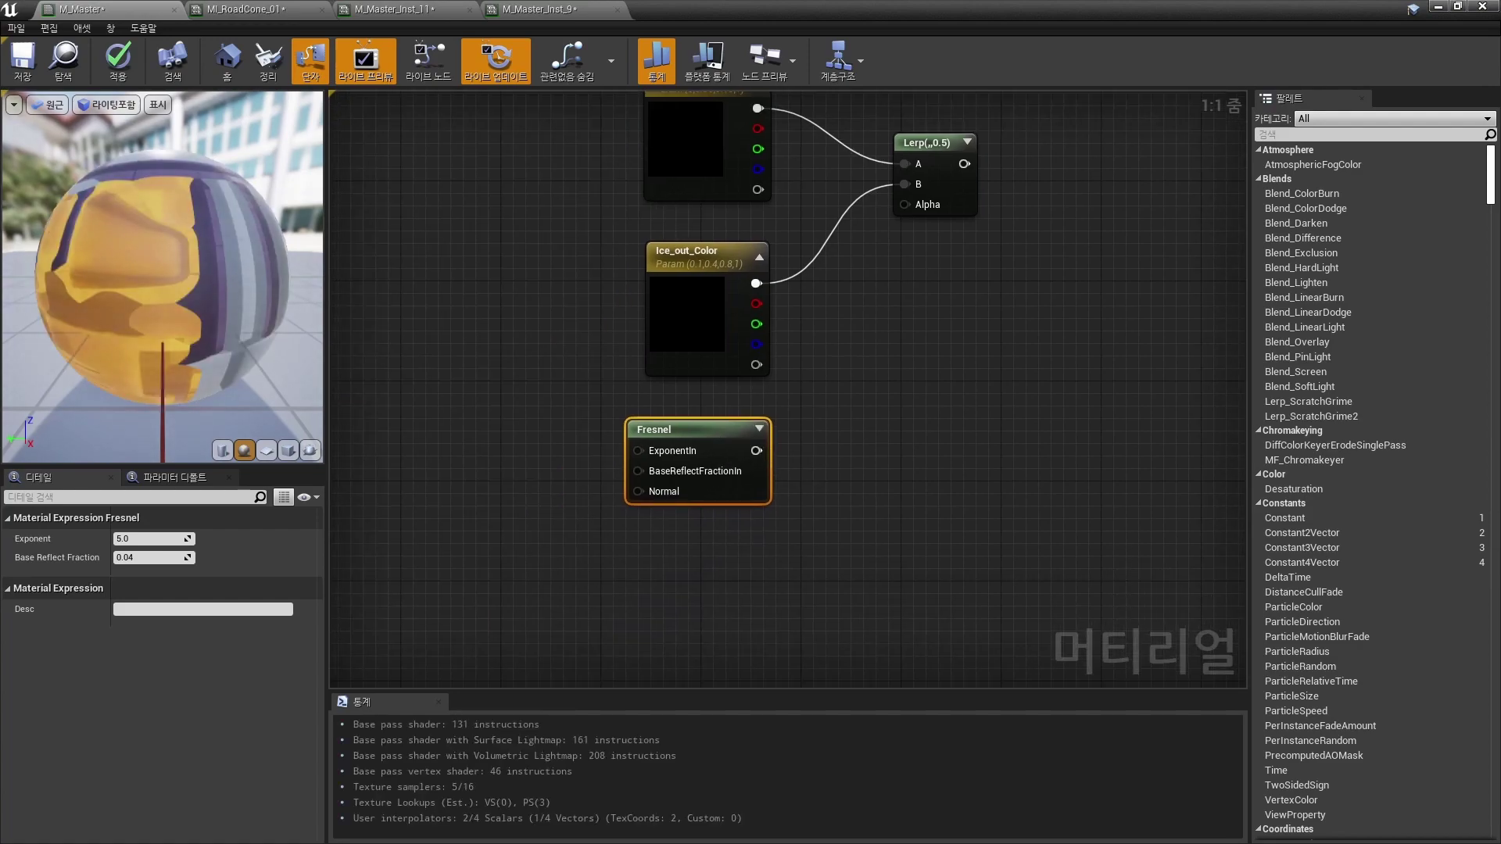
right_click(852, 452)
type("clamp")
key("Return")
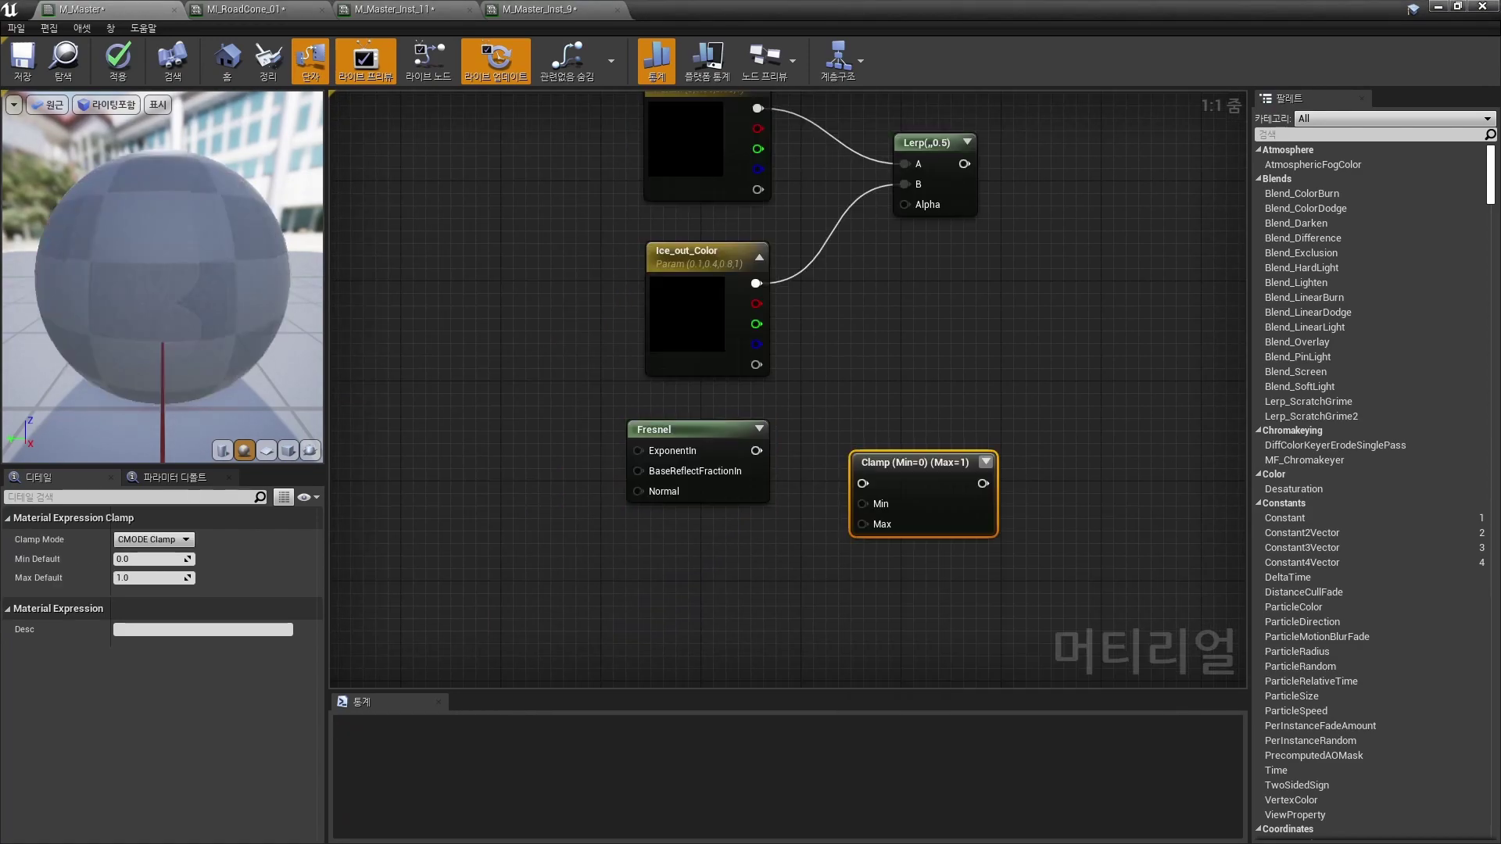
left_click_drag(895, 463, 883, 430)
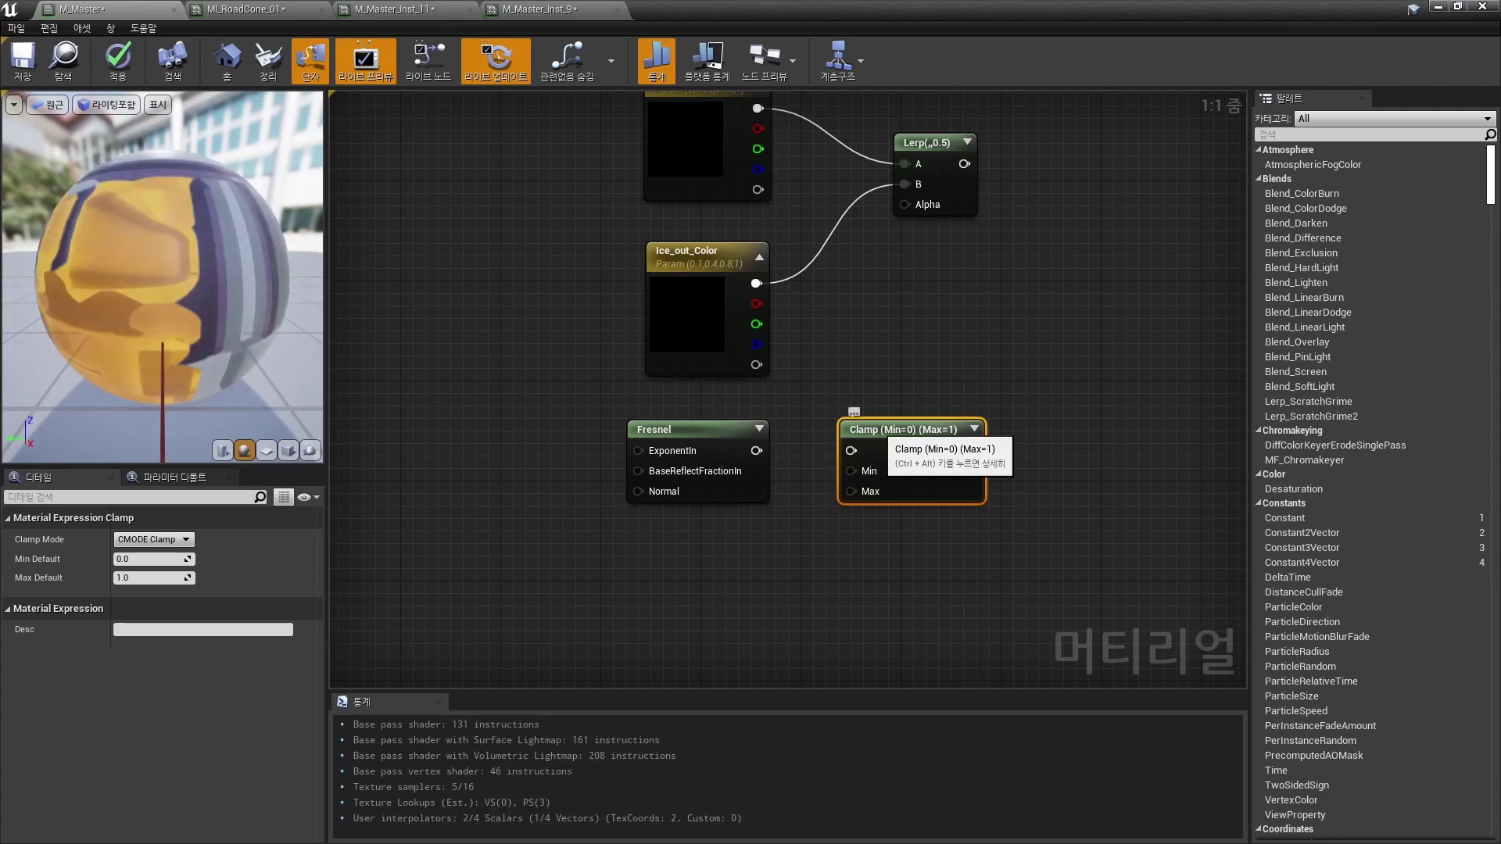
key("ctrl+alt")
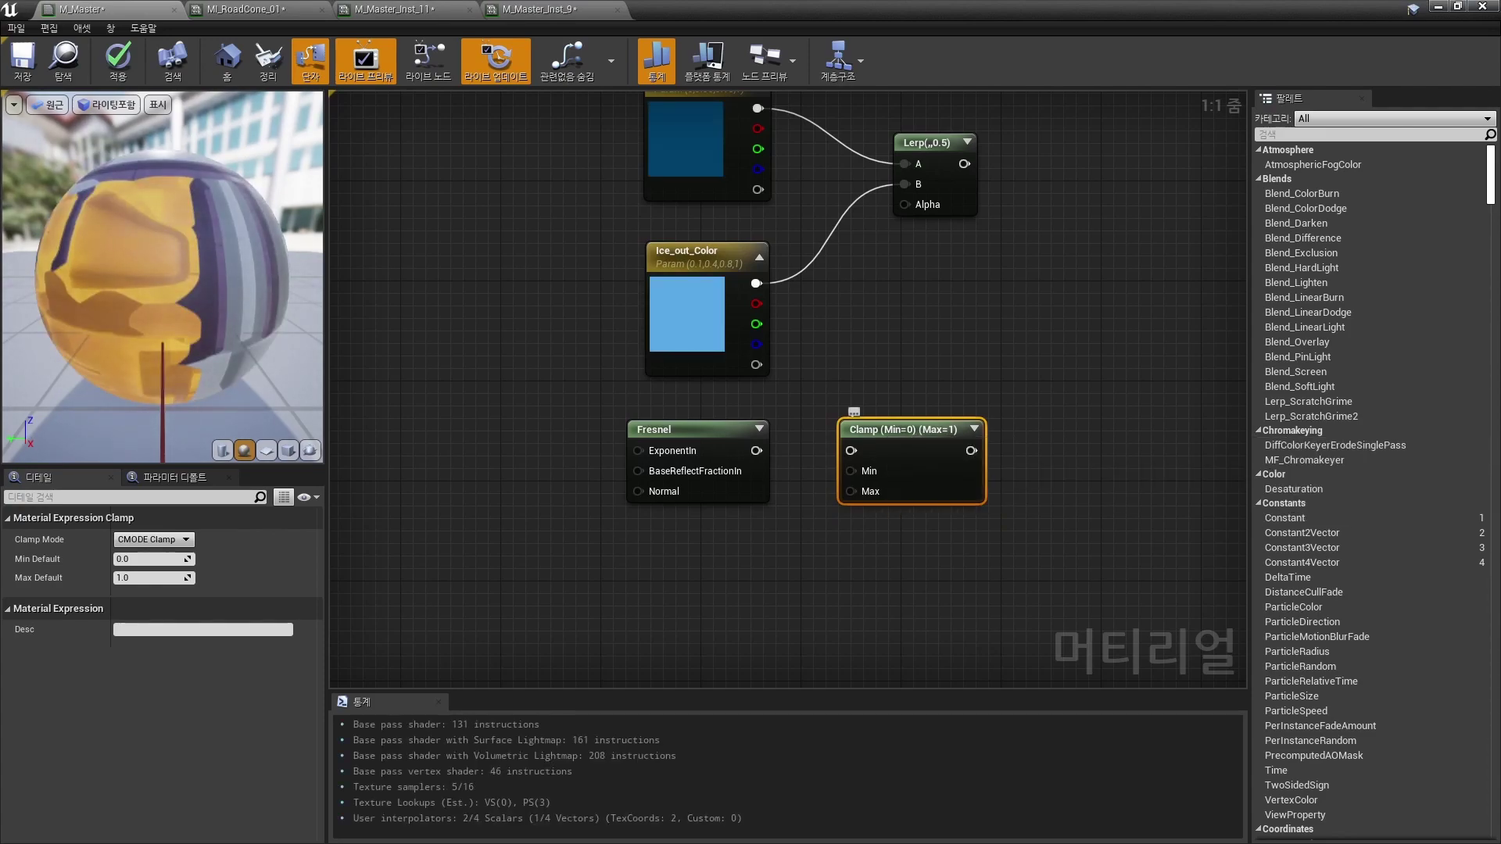
left_click(885, 371)
left_click_drag(756, 450, 852, 451)
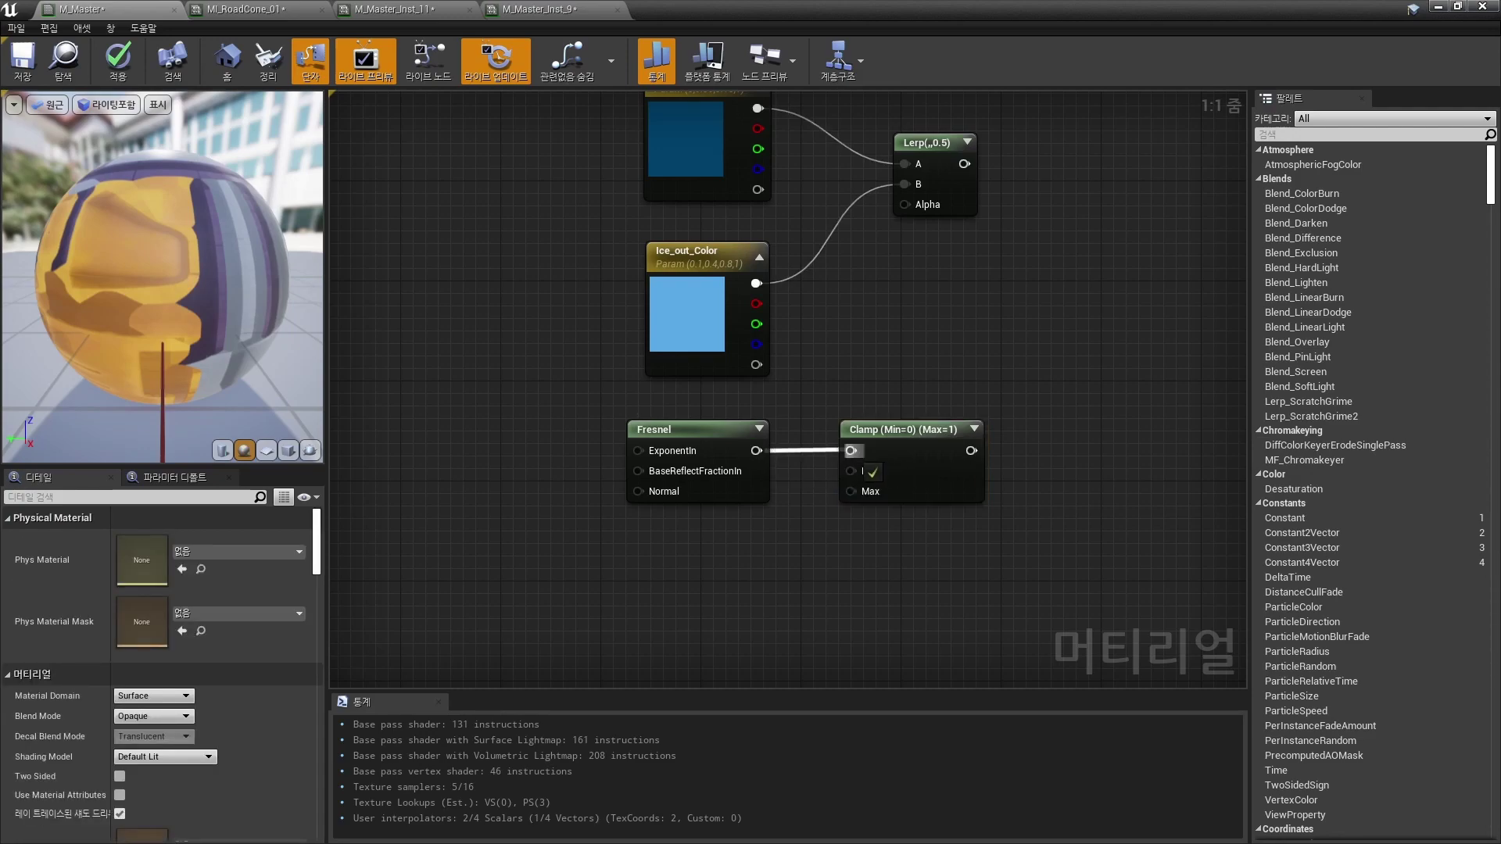
Step: Drive the Fresnel's ExponentIn with a new scalar parameter named Edge_Contrast, with a default value of 1.5
right_click_drag(620, 381, 806, 378)
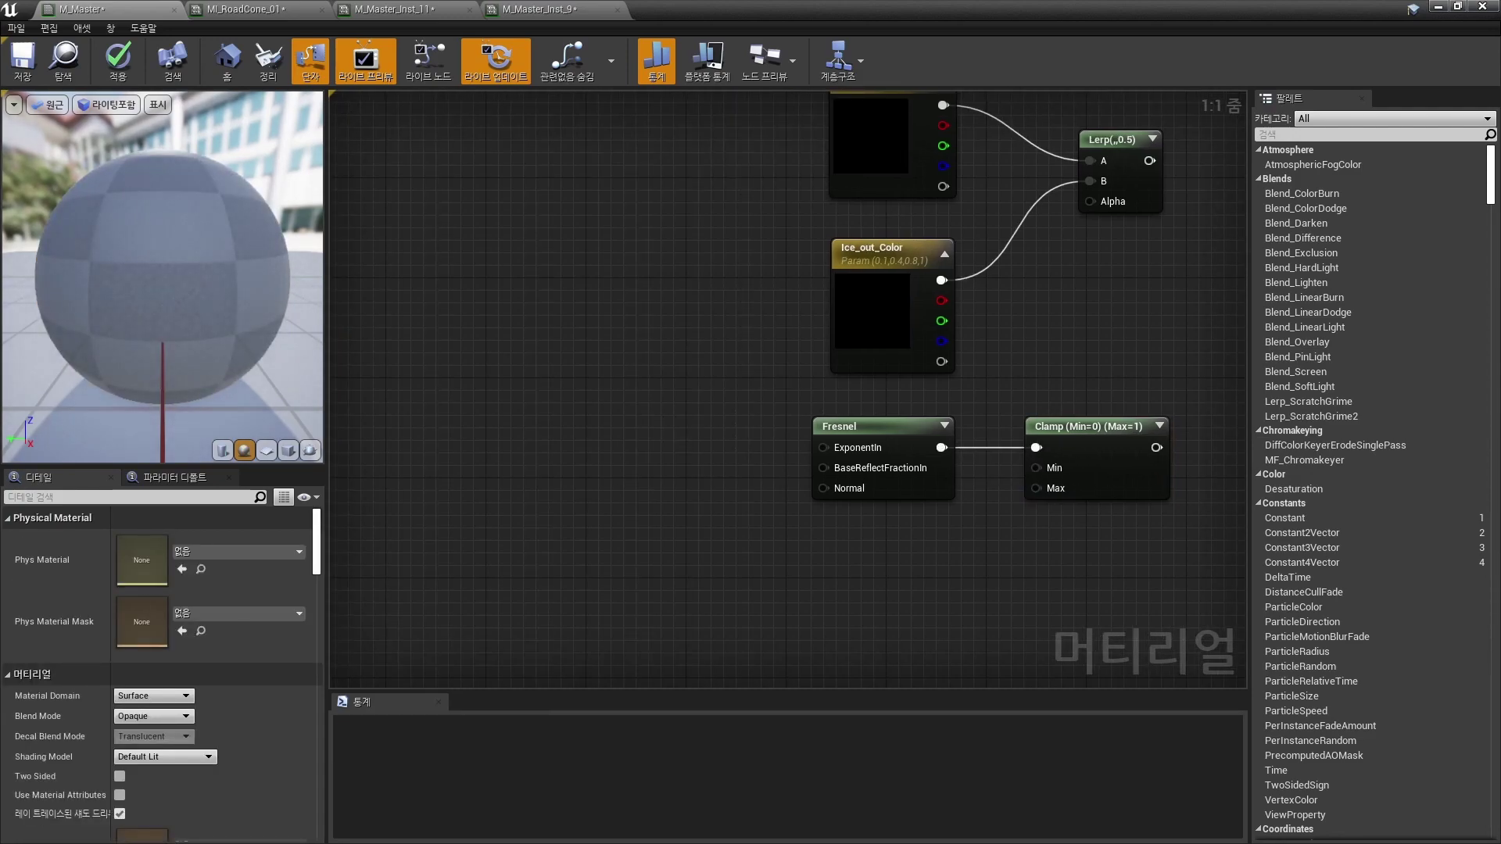
left_click(663, 436)
left_click_drag(689, 465, 682, 430)
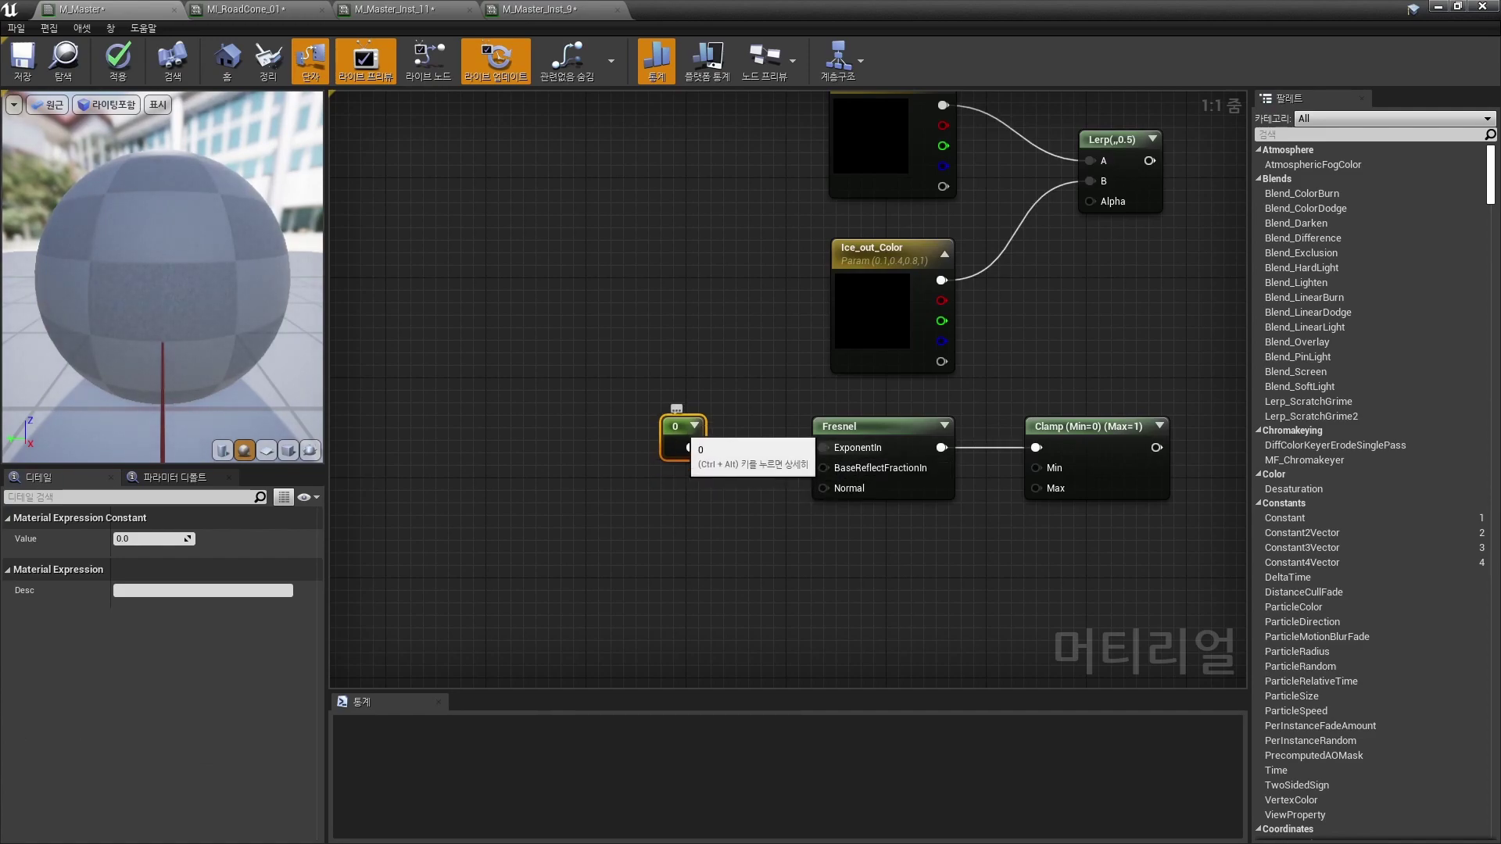
right_click(686, 447)
left_click(715, 464)
type("E")
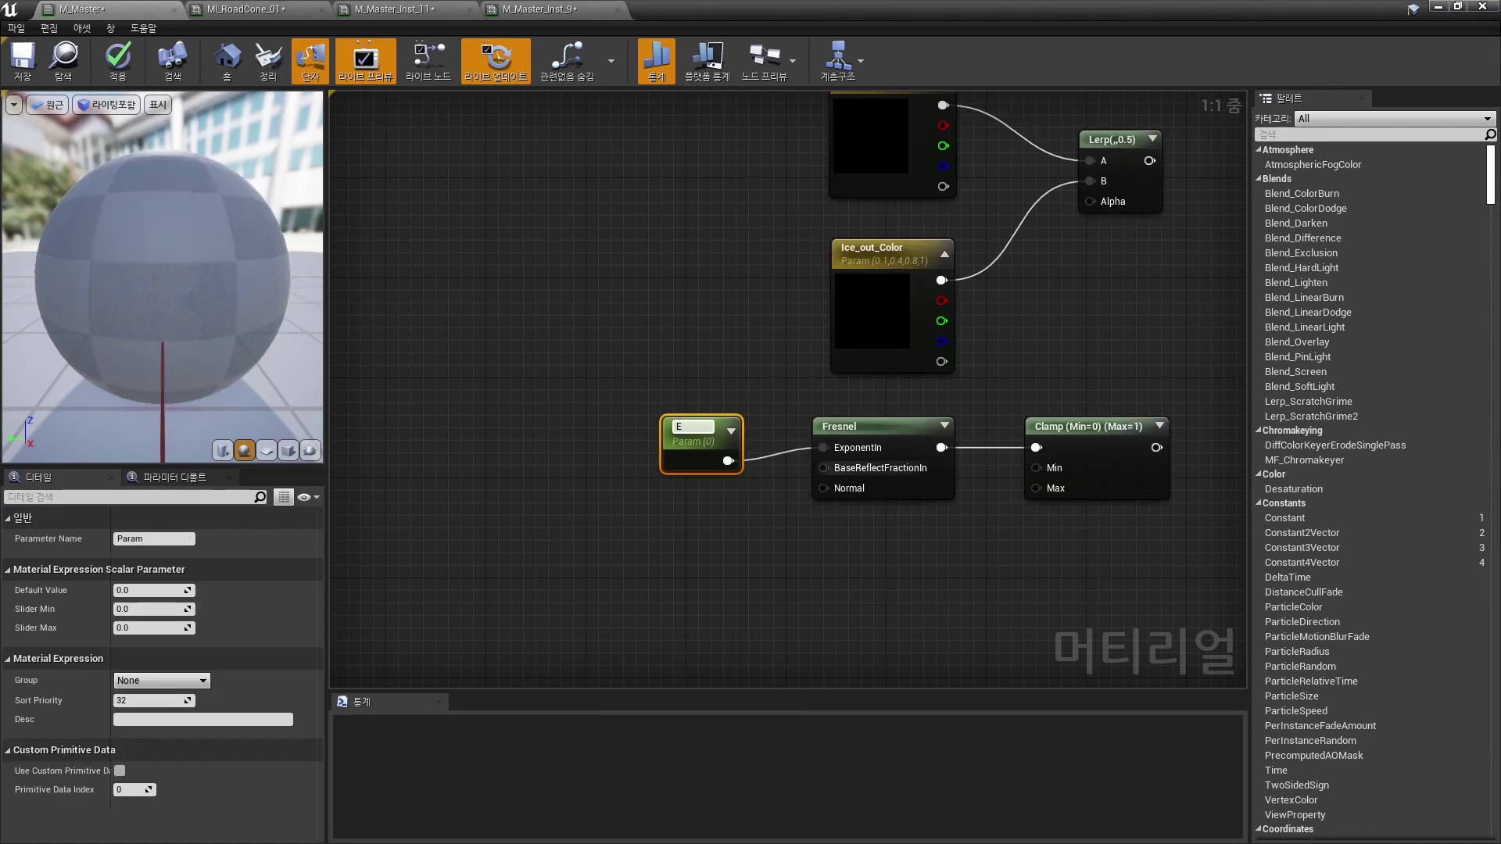
type("dge_Contrast")
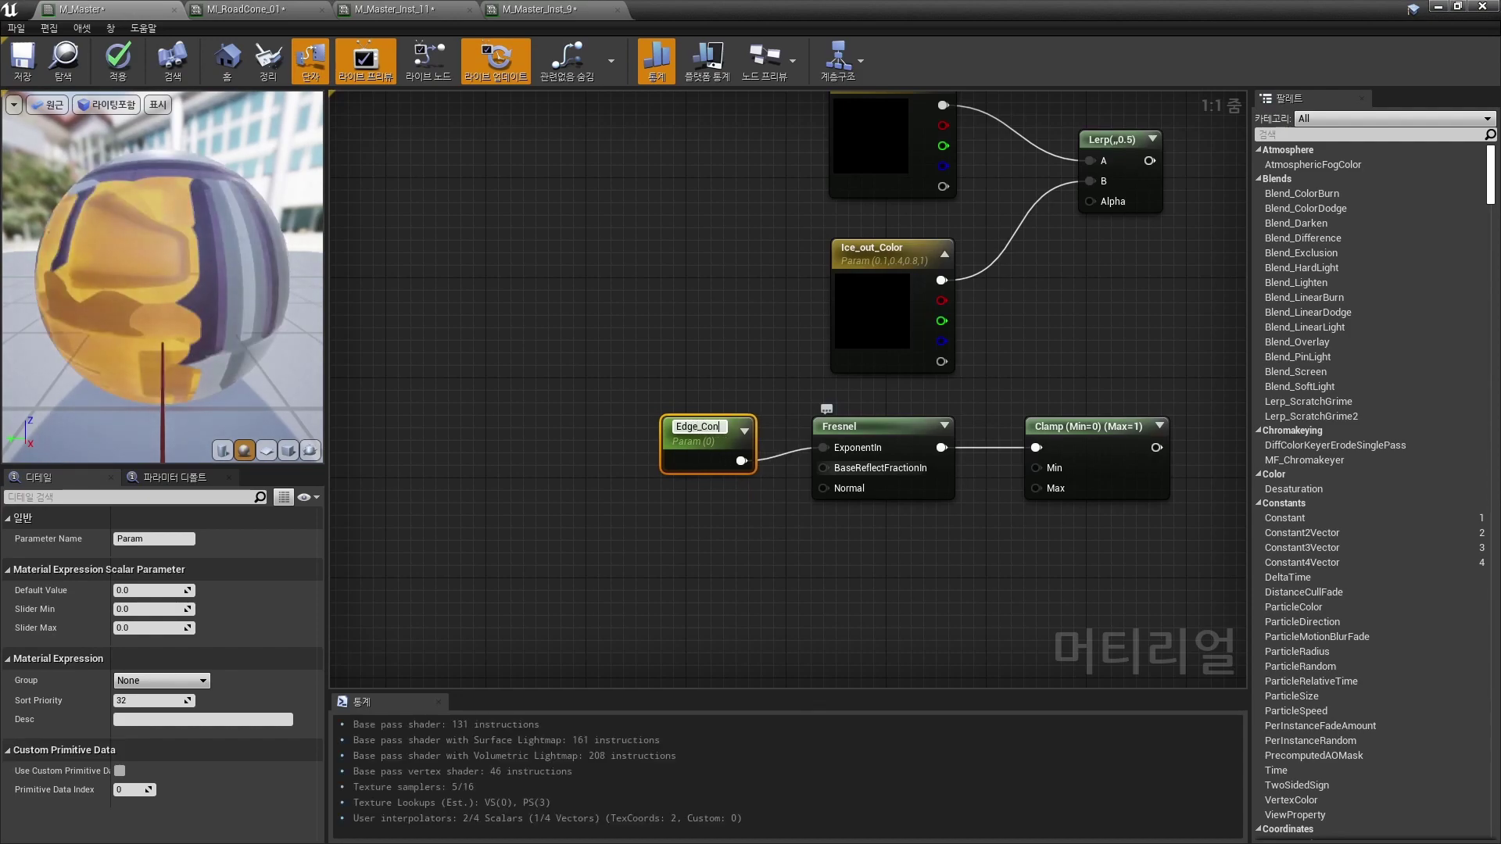
key("Return")
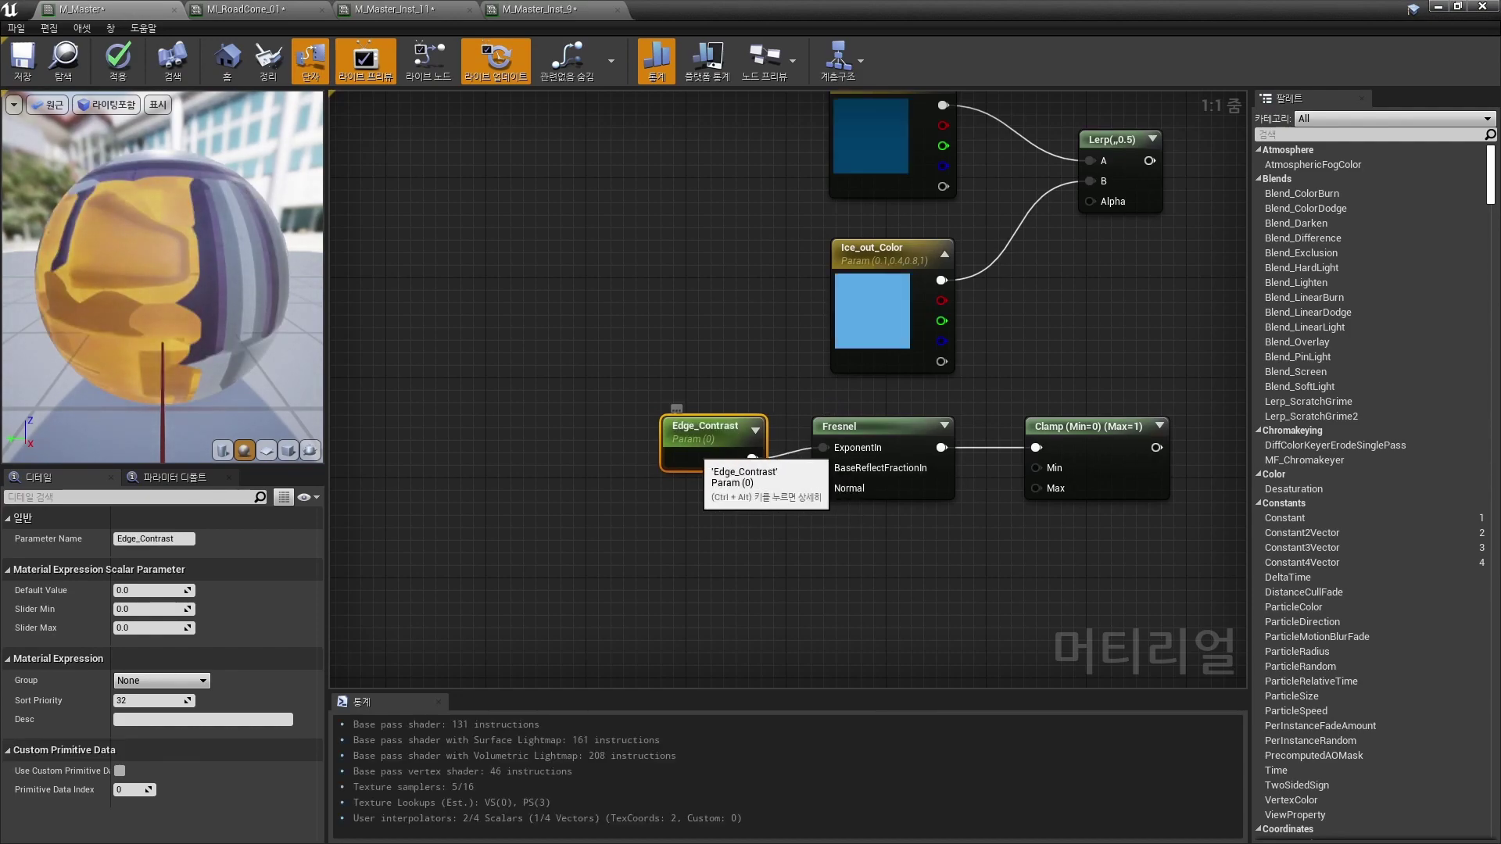
left_click_drag(710, 458, 697, 445)
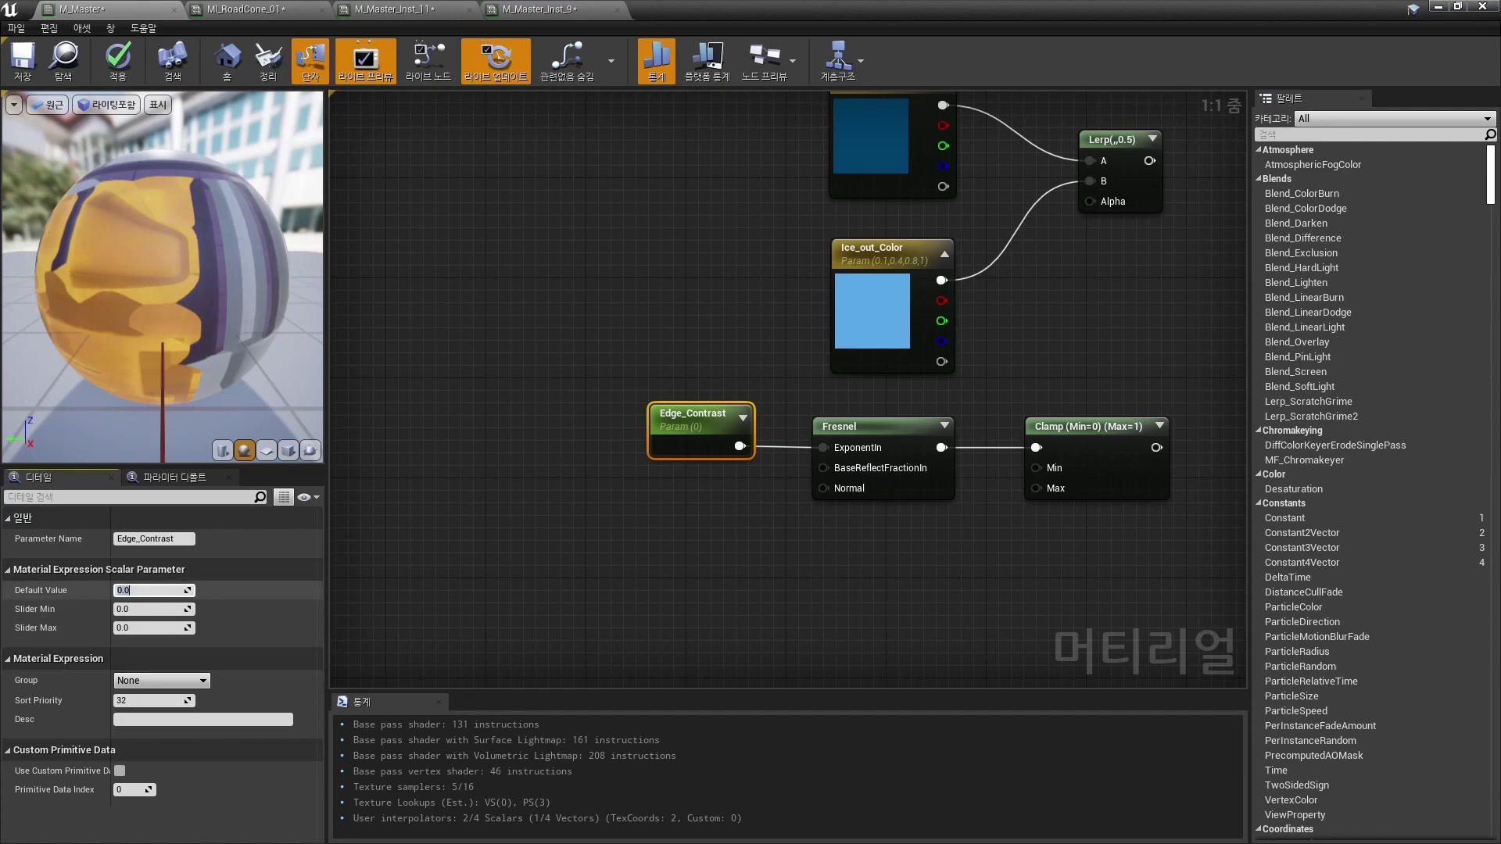
key("Return")
Step: Add a Constant node below Edge_Contrast, connect it to the Fresnel's BaseReflectFractionIn and set its value to 0.04
left_click(675, 516)
key("1")
left_click(675, 516)
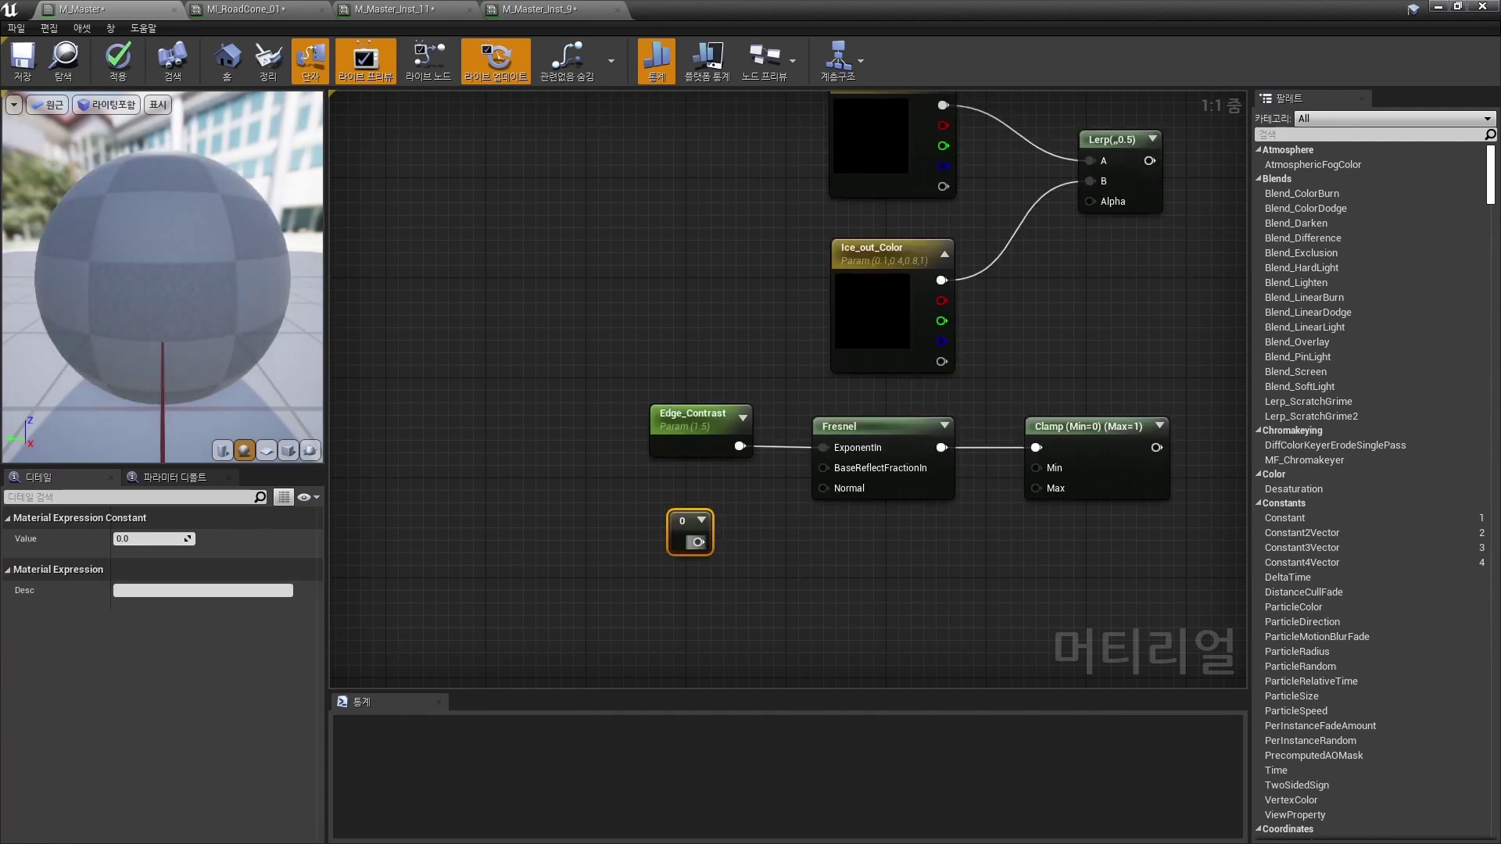
left_click_drag(696, 542, 823, 468)
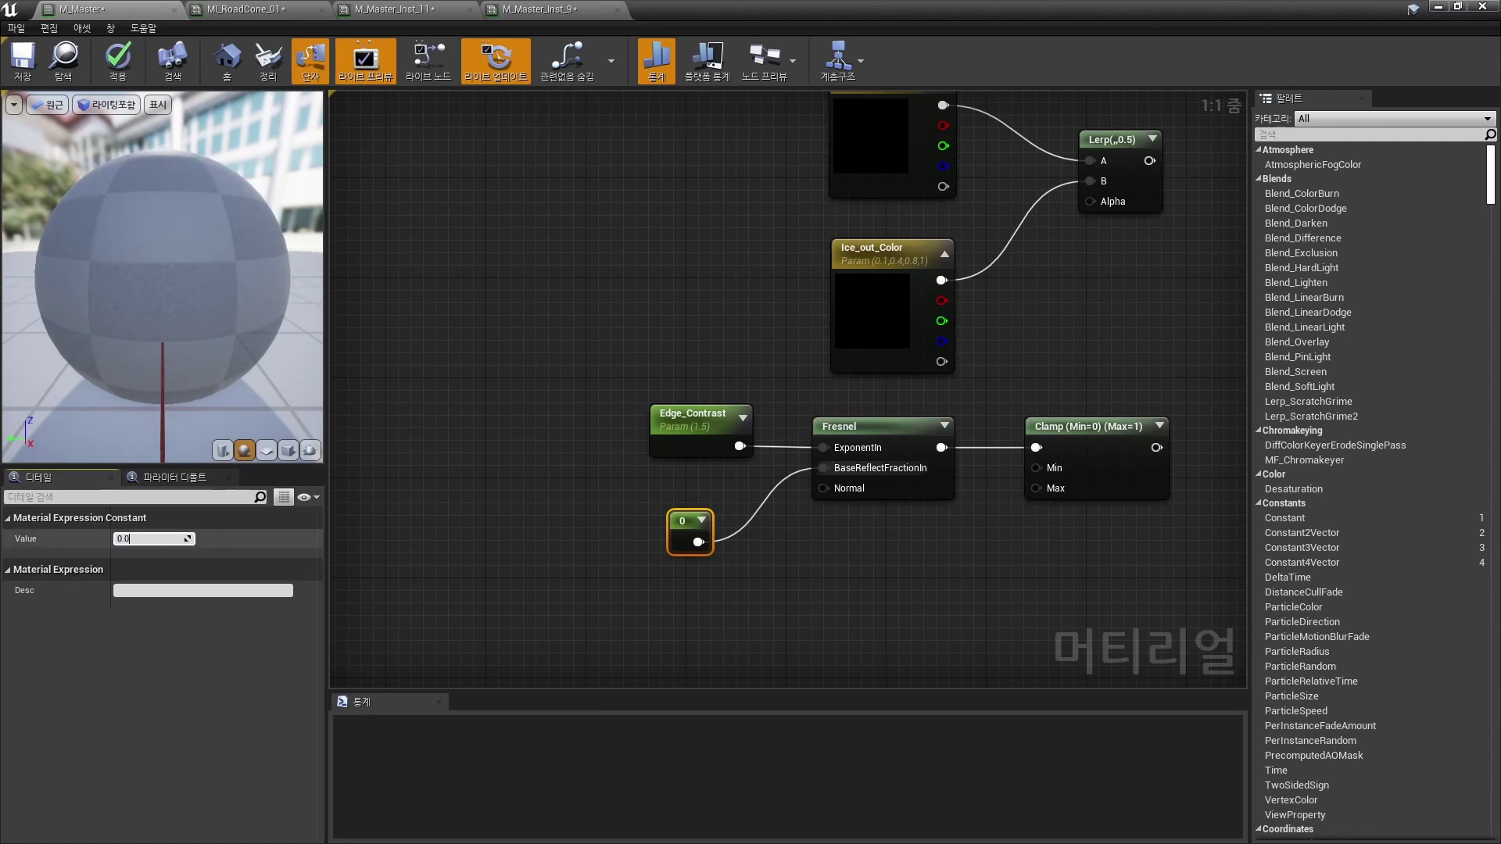
type("4")
key("Return")
Step: Convert the 0.04 constant into a scalar parameter named Base and align it under Edge_Contrast
right_click(692, 523)
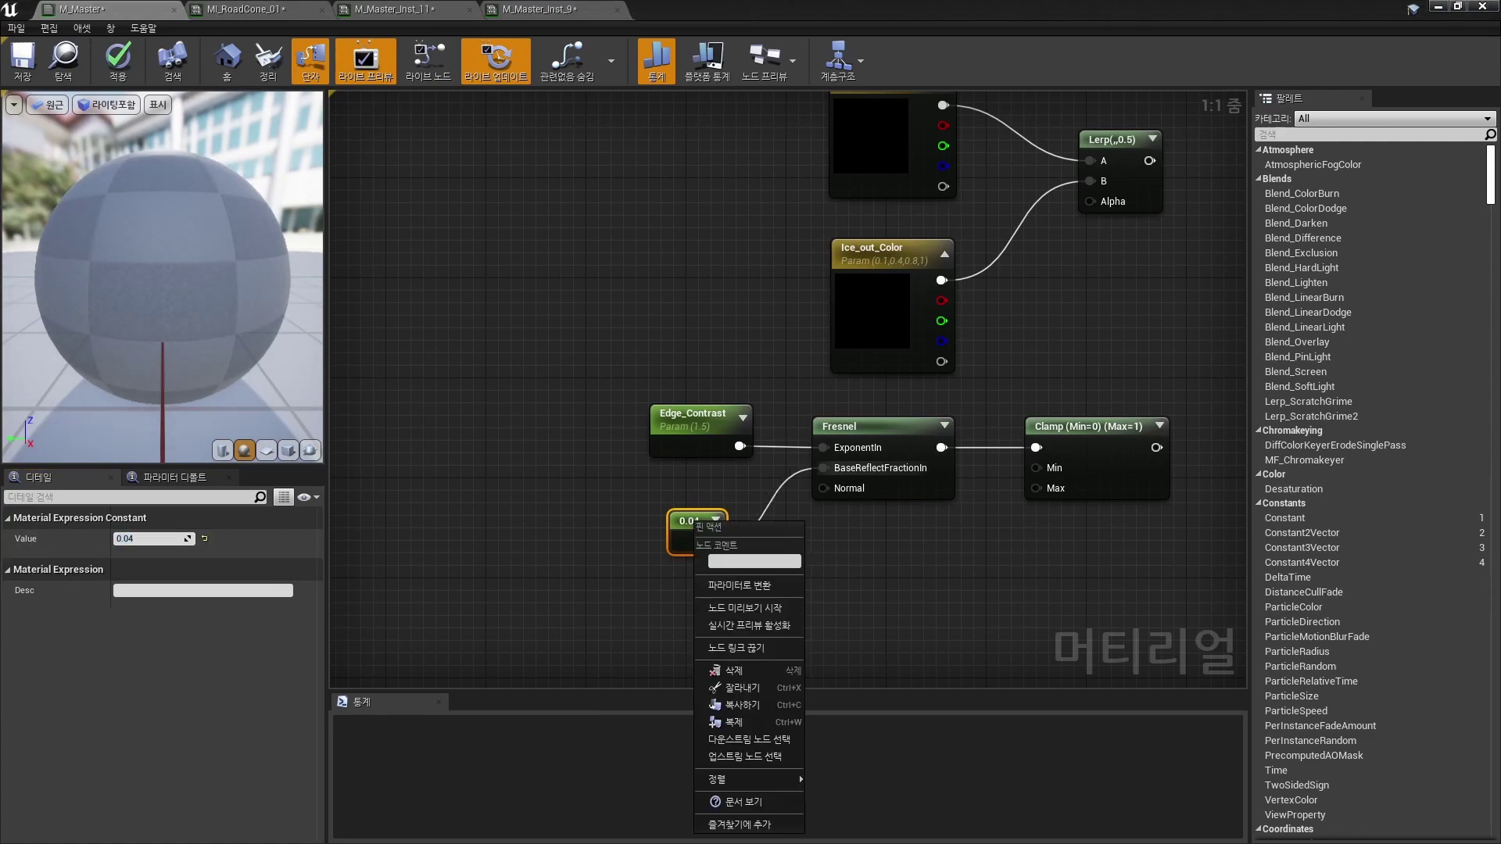
left_click(738, 586)
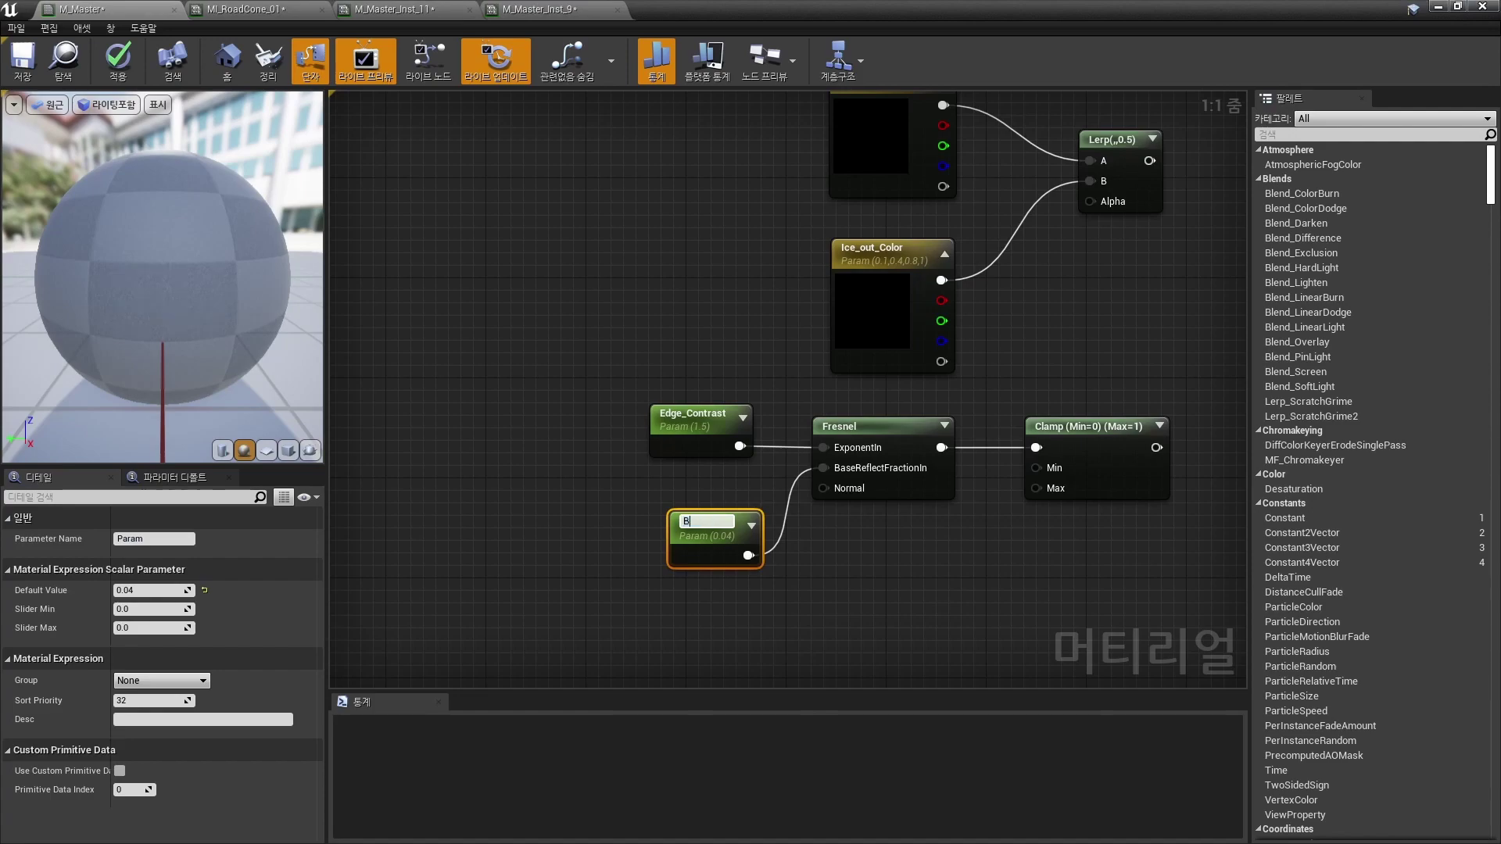
key("BackSpace")
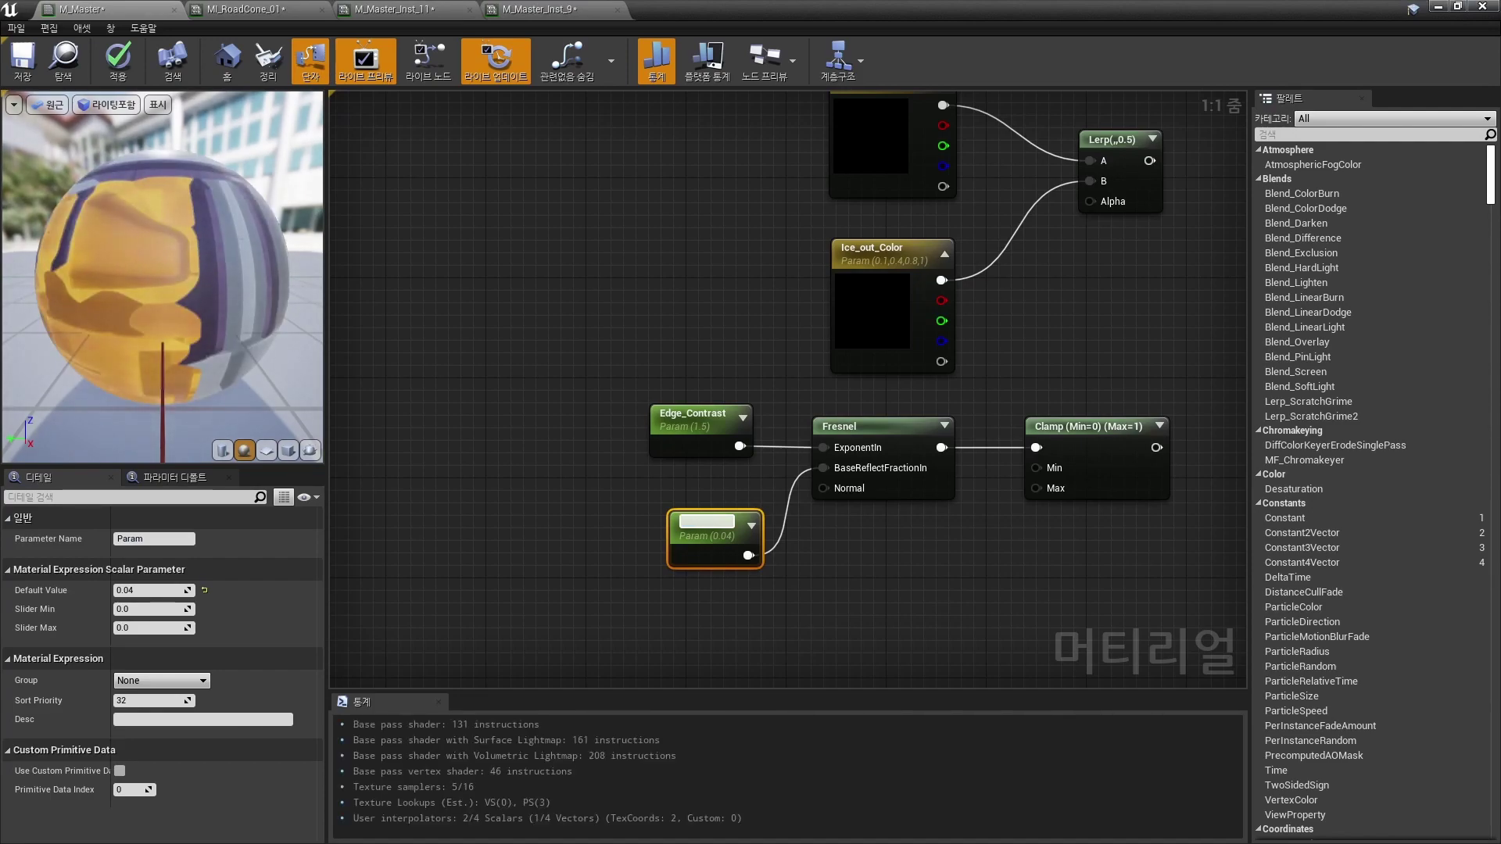
type("Base")
key("Return")
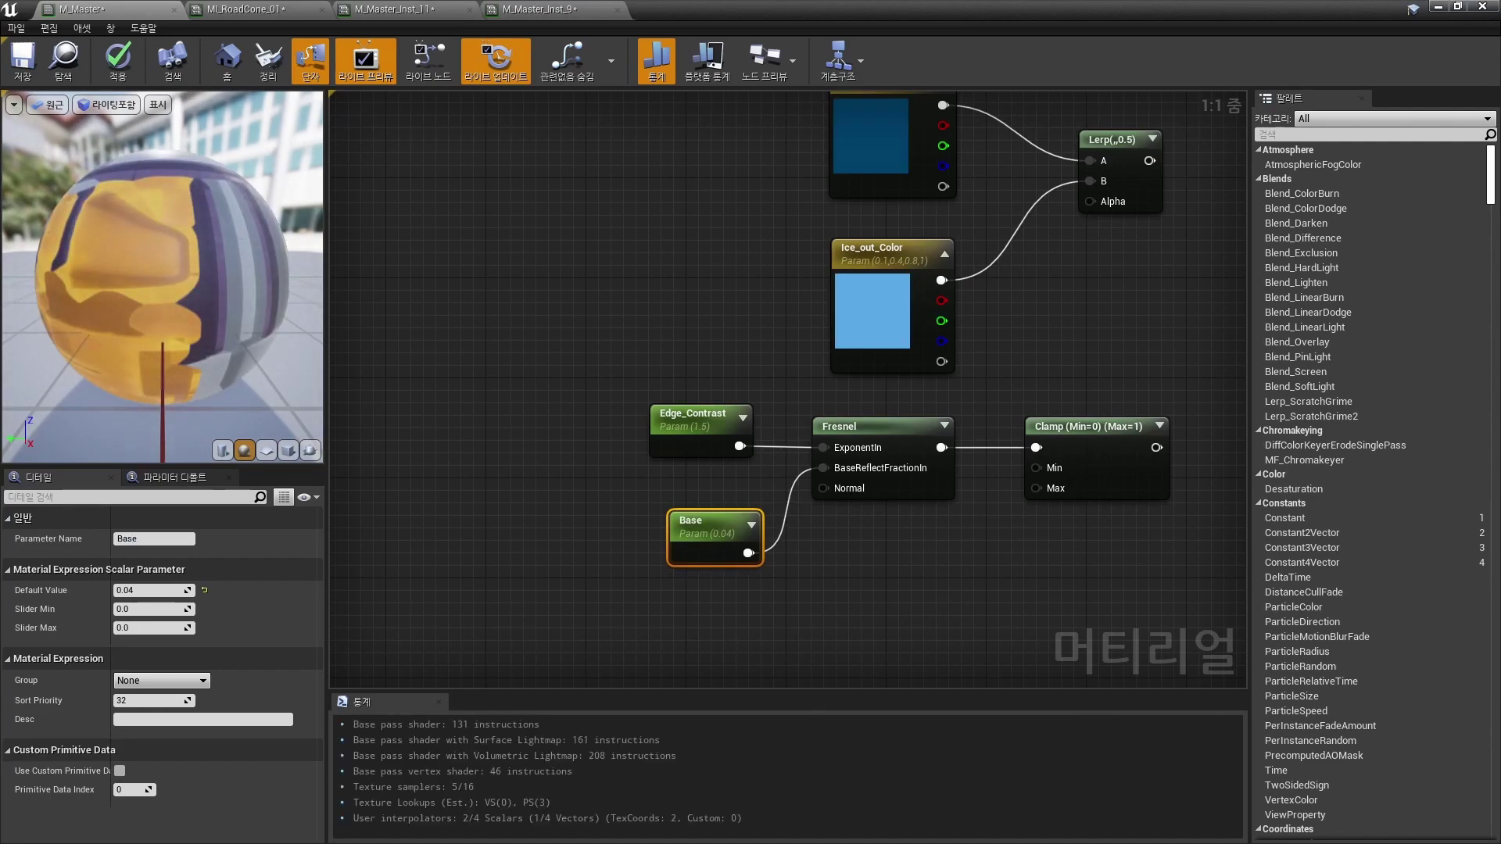
left_click_drag(707, 536, 684, 532)
Step: Connect the Clamp output to the Alpha input of the ice colour Lerp
right_click_drag(868, 552, 646, 532)
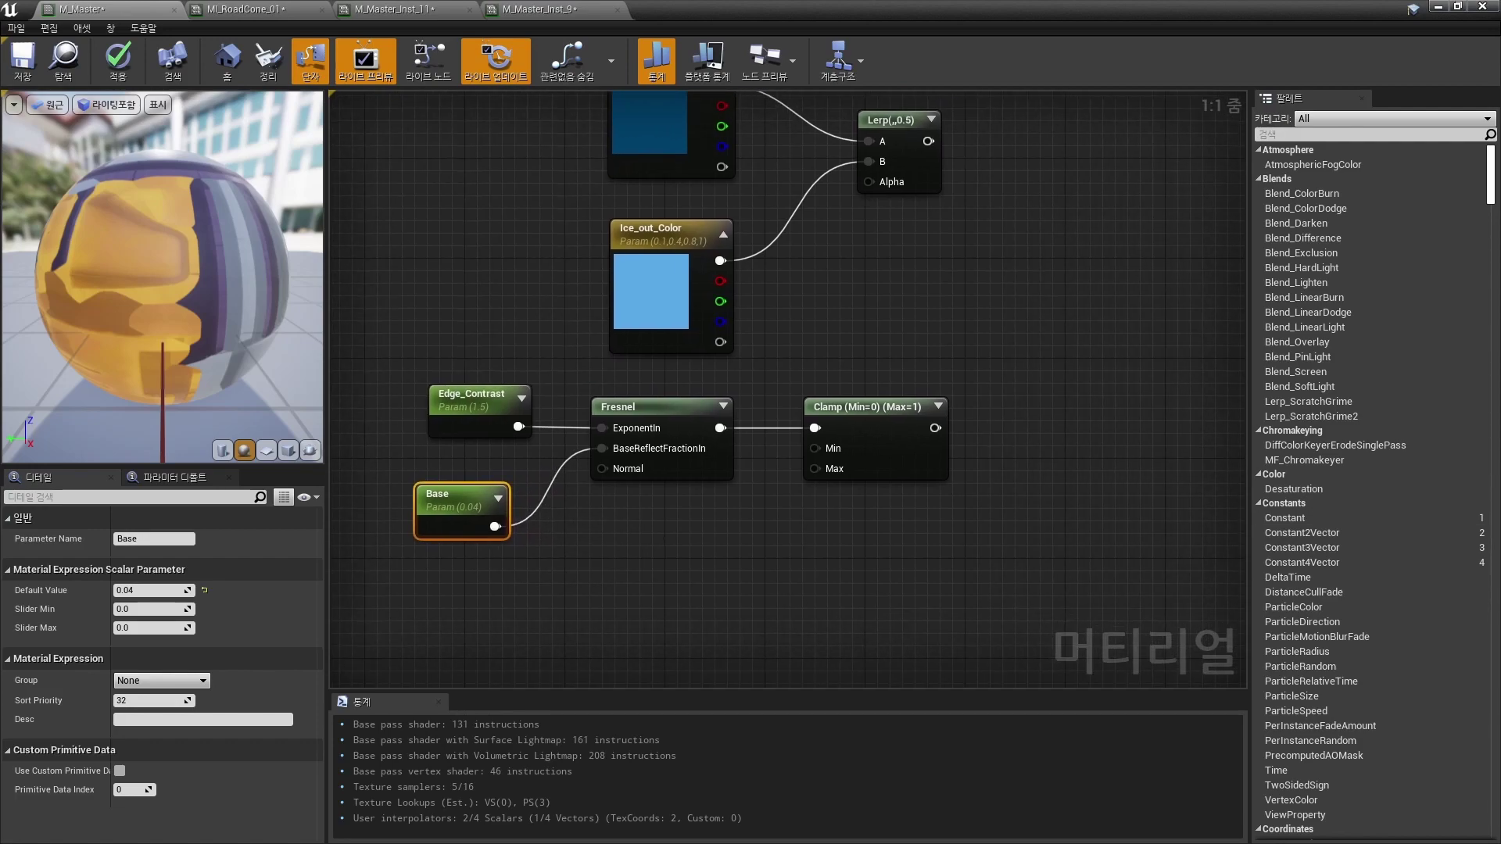
right_click_drag(465, 520, 427, 656)
left_click_drag(898, 563, 831, 316)
Step: Enclose all nodes of the ice colour network in a comment box titled Ice_Color
scroll(517, 453, "down", 2)
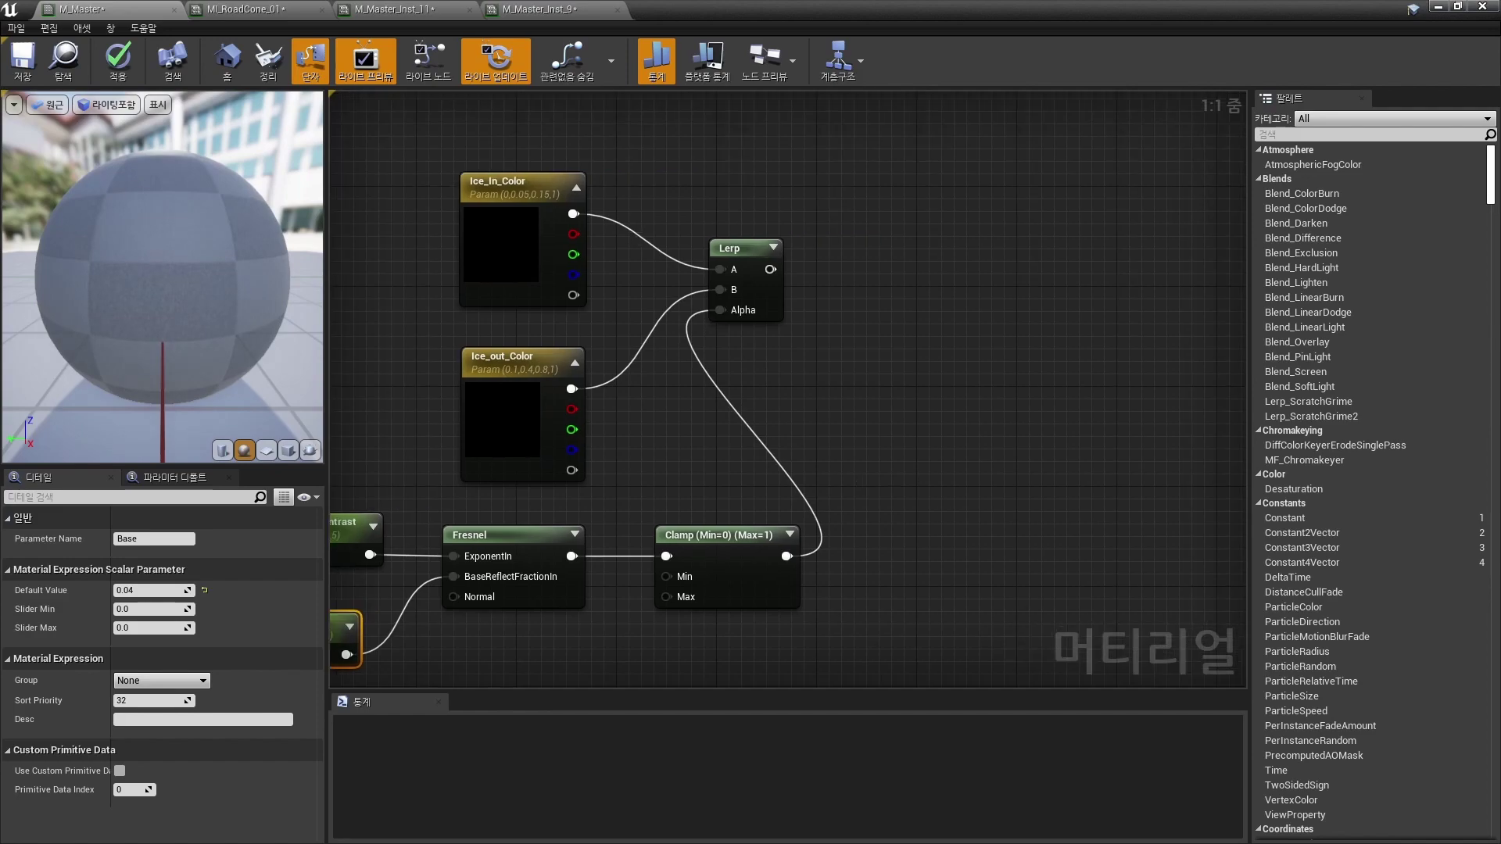
right_click_drag(1069, 347, 938, 448)
scroll(959, 524, "down", 1)
scroll(870, 555, "down", 2)
left_click_drag(519, 379, 827, 604)
right_click(708, 433)
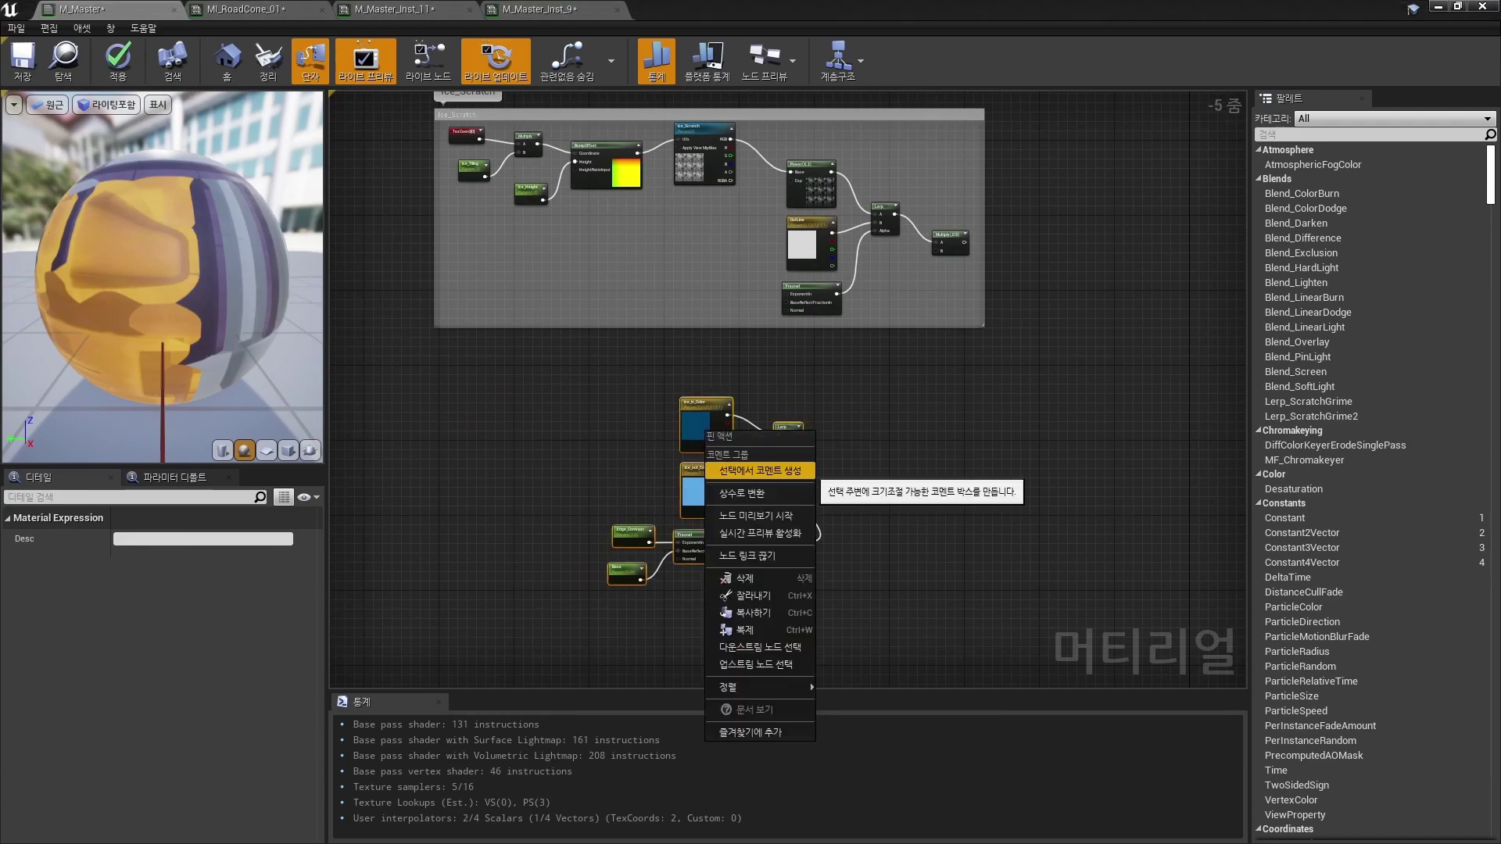
left_click(751, 471)
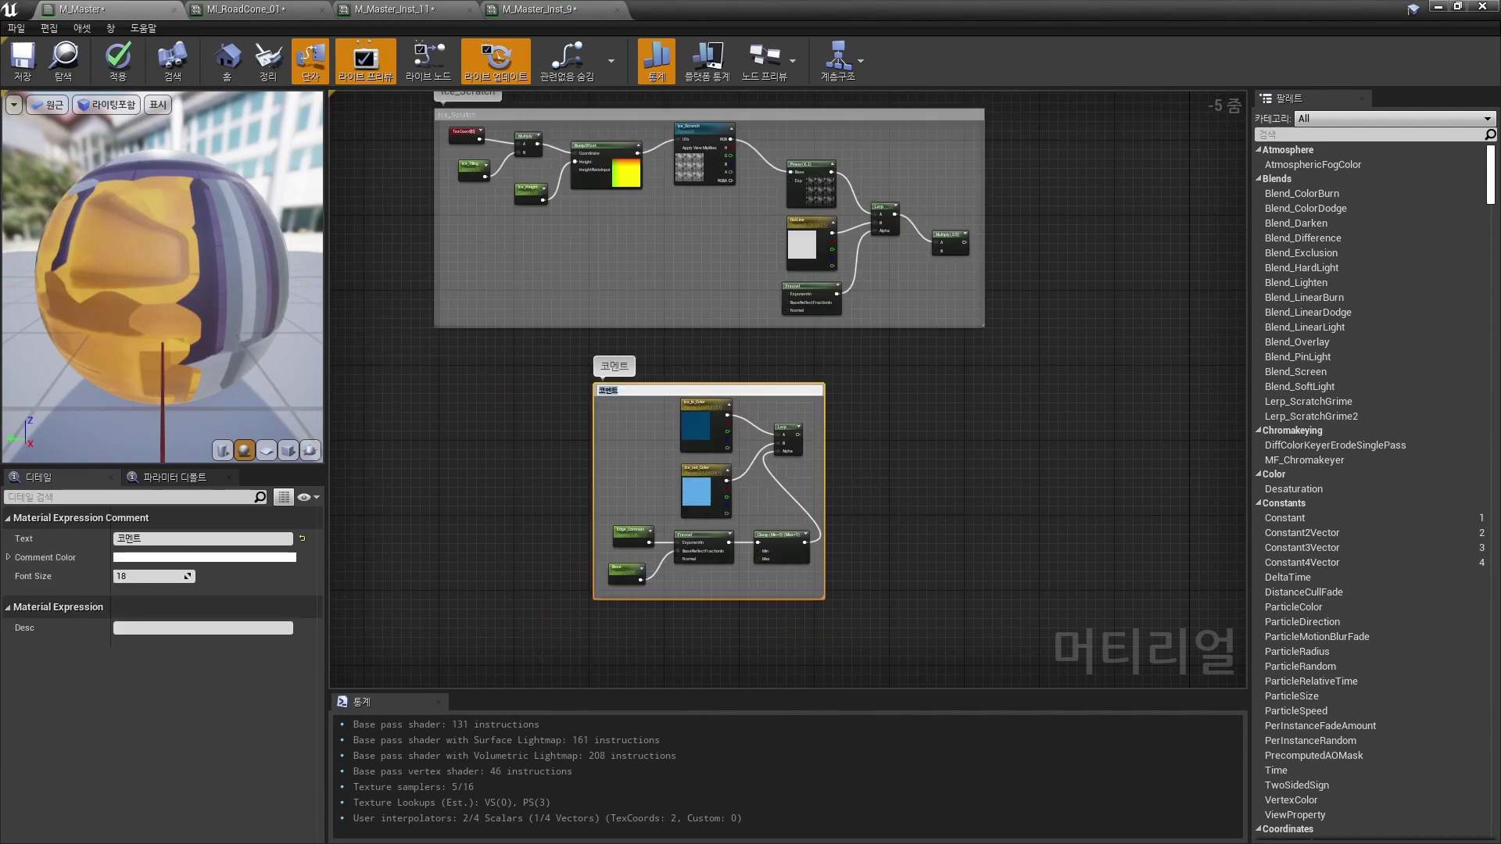
type("Ice_Color")
key("Return")
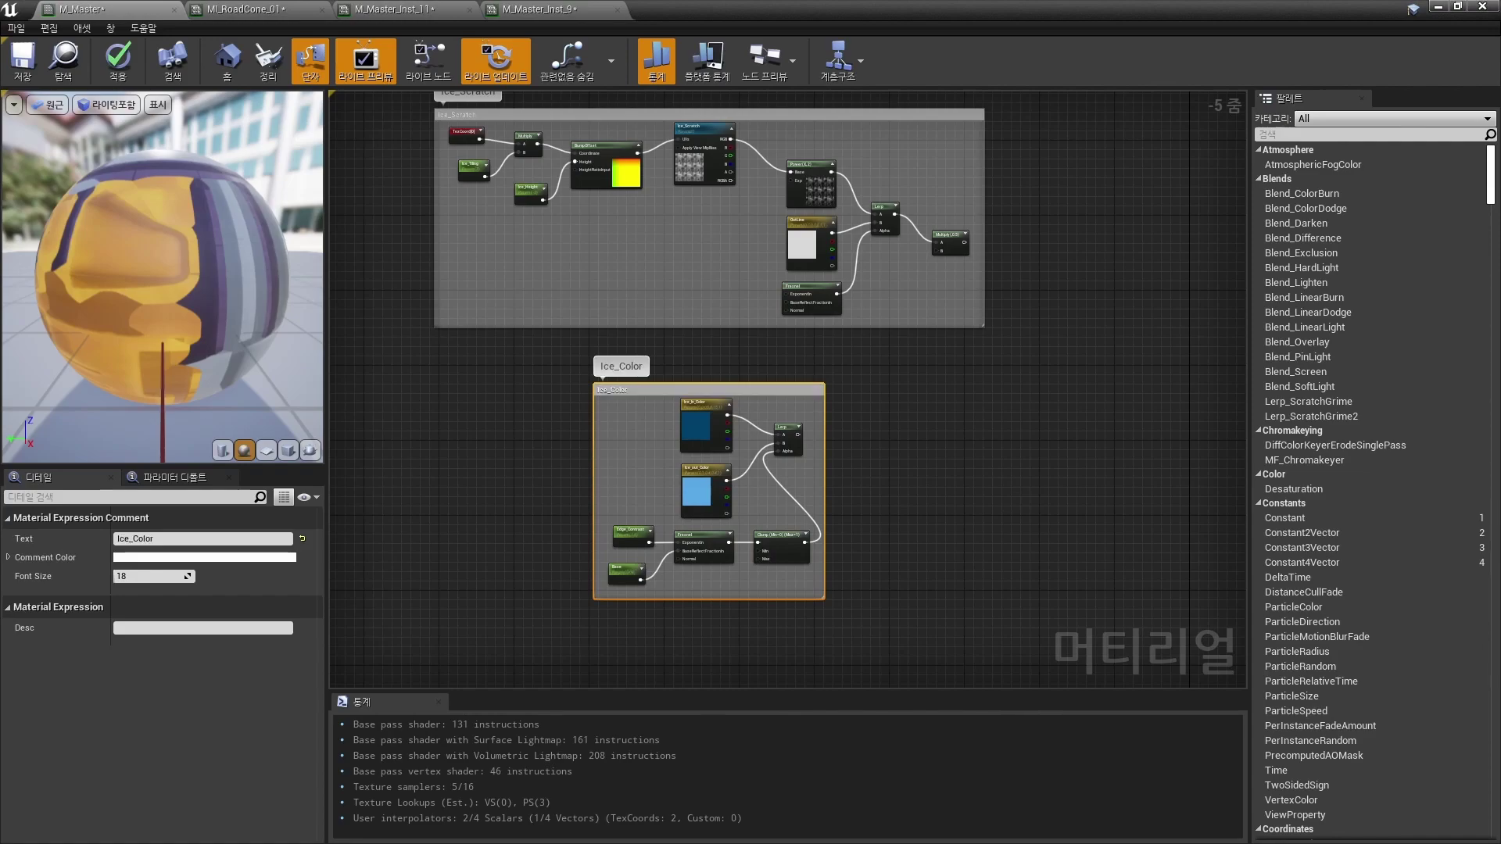
Step: Add an Add node that combines the Ice_Scratch Multiply output in A with the Ice_Color Lerp output in B
left_click(898, 406)
right_click_drag(898, 405, 804, 436)
scroll(848, 380, "up", 1)
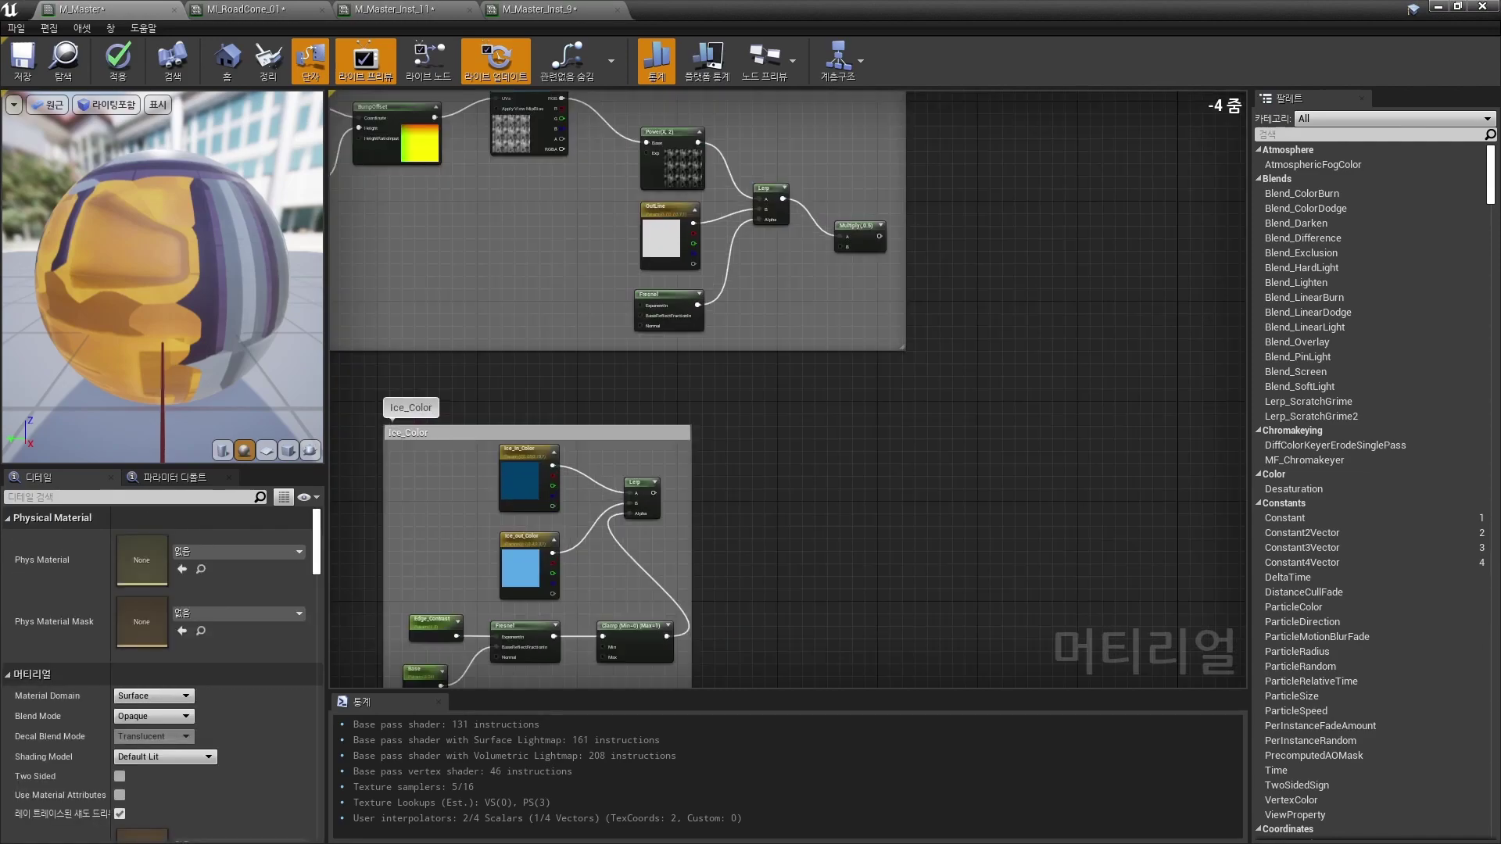
right_click_drag(988, 363, 894, 404)
left_click(878, 400)
left_click_drag(783, 275, 866, 405)
left_click_drag(556, 532, 865, 416)
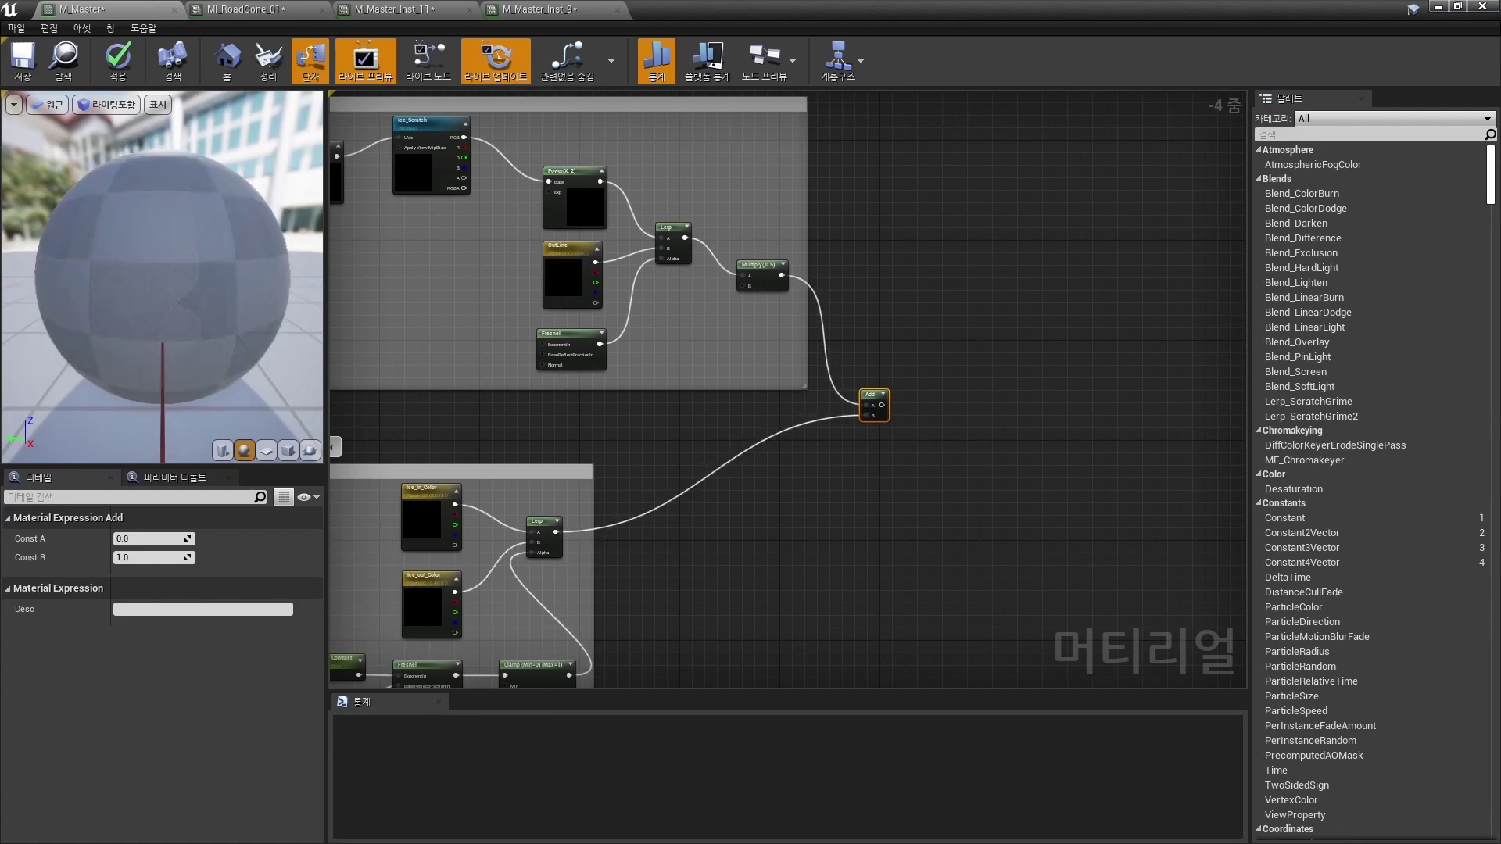
Step: Place a Multiply node after the Add node and wire a new Constant node into its B input
right_click_drag(953, 423, 844, 414)
scroll(837, 409, "up", 1)
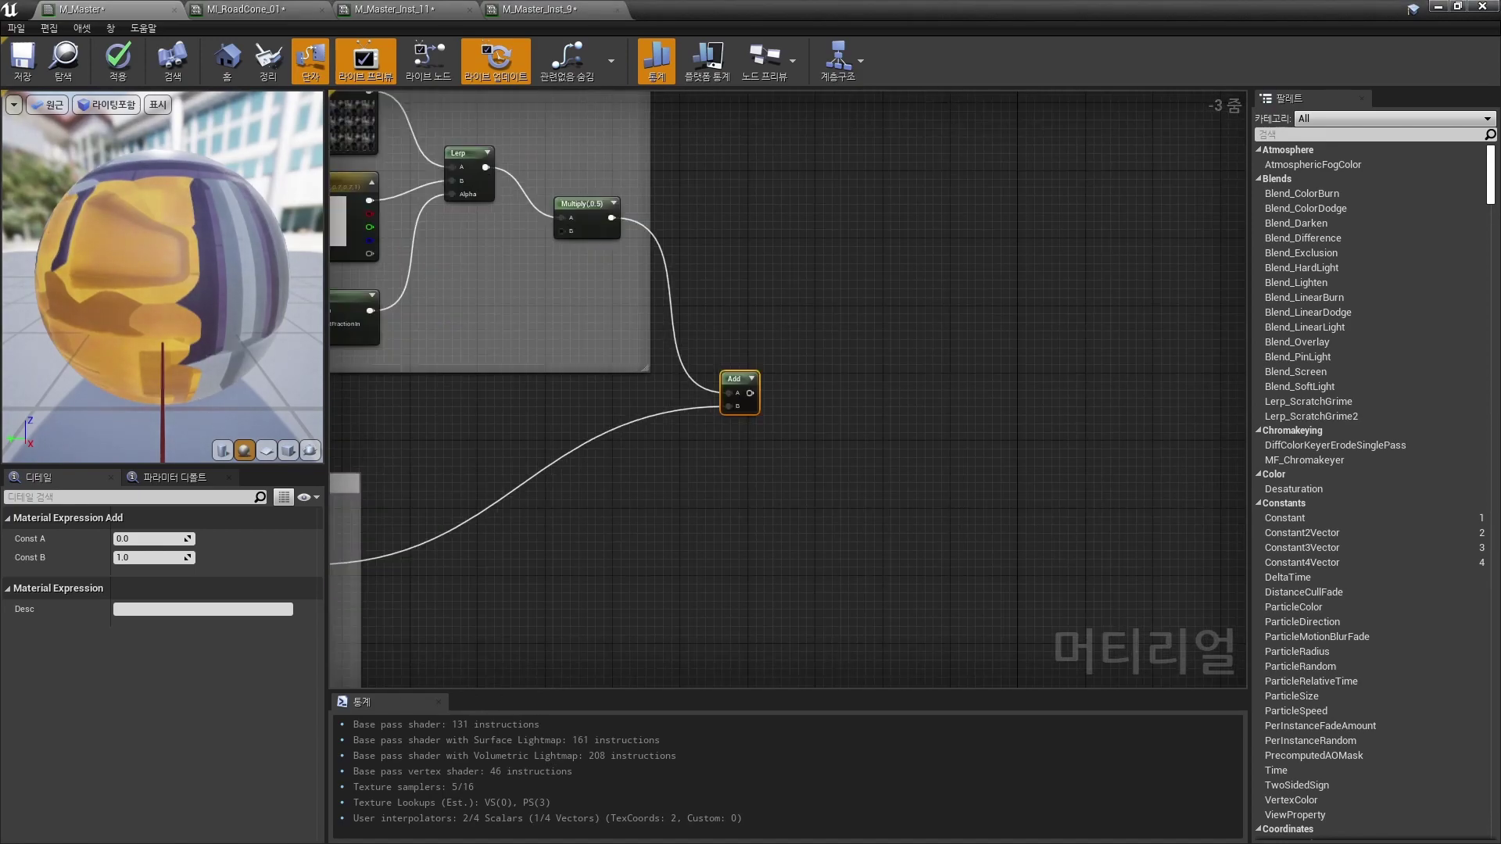
key("m")
left_click(841, 418)
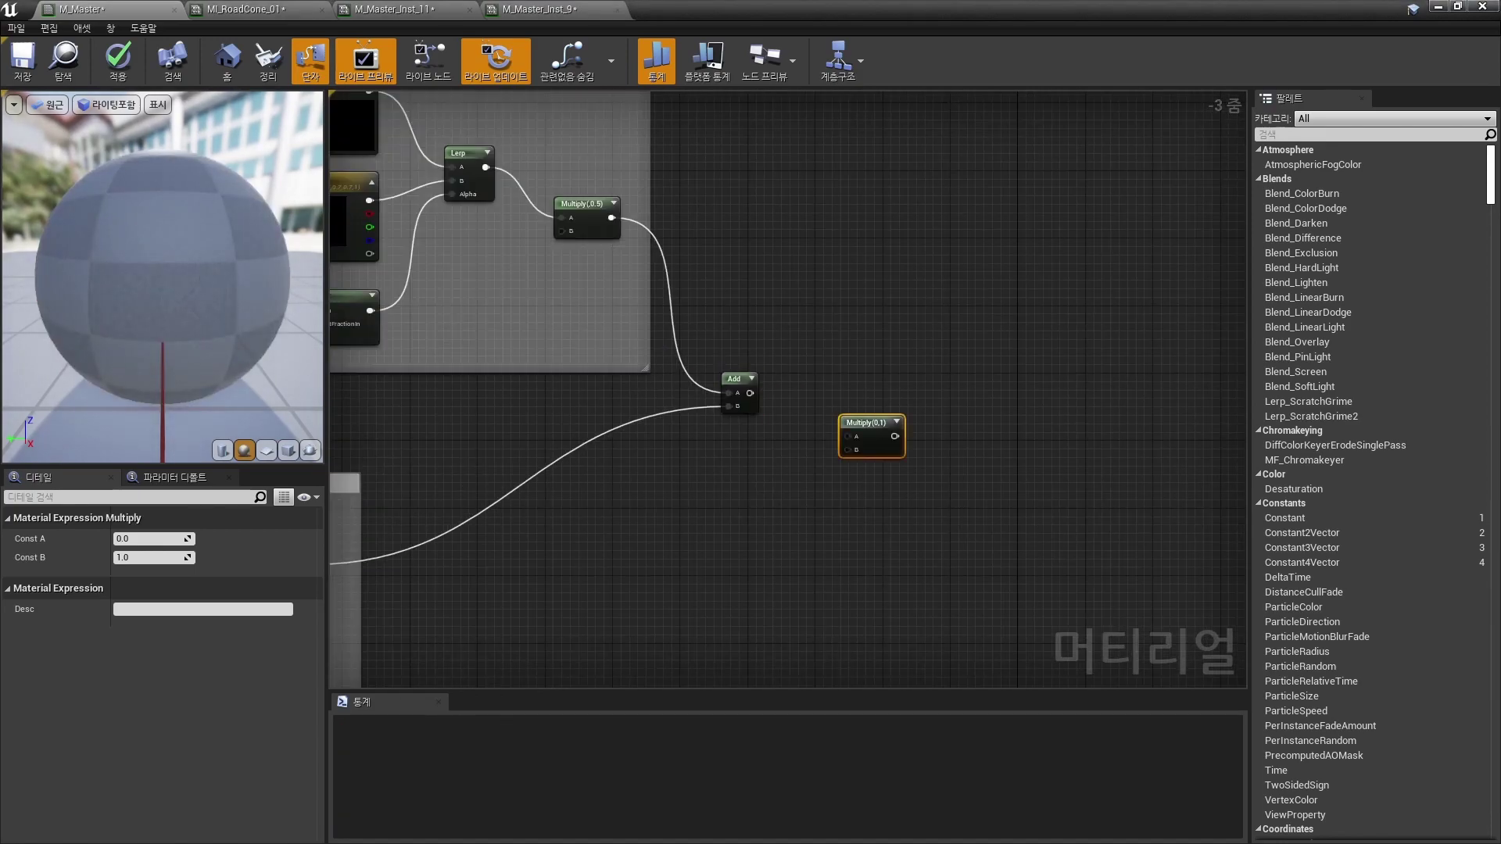
left_click(755, 502)
left_click_drag(762, 512, 848, 449)
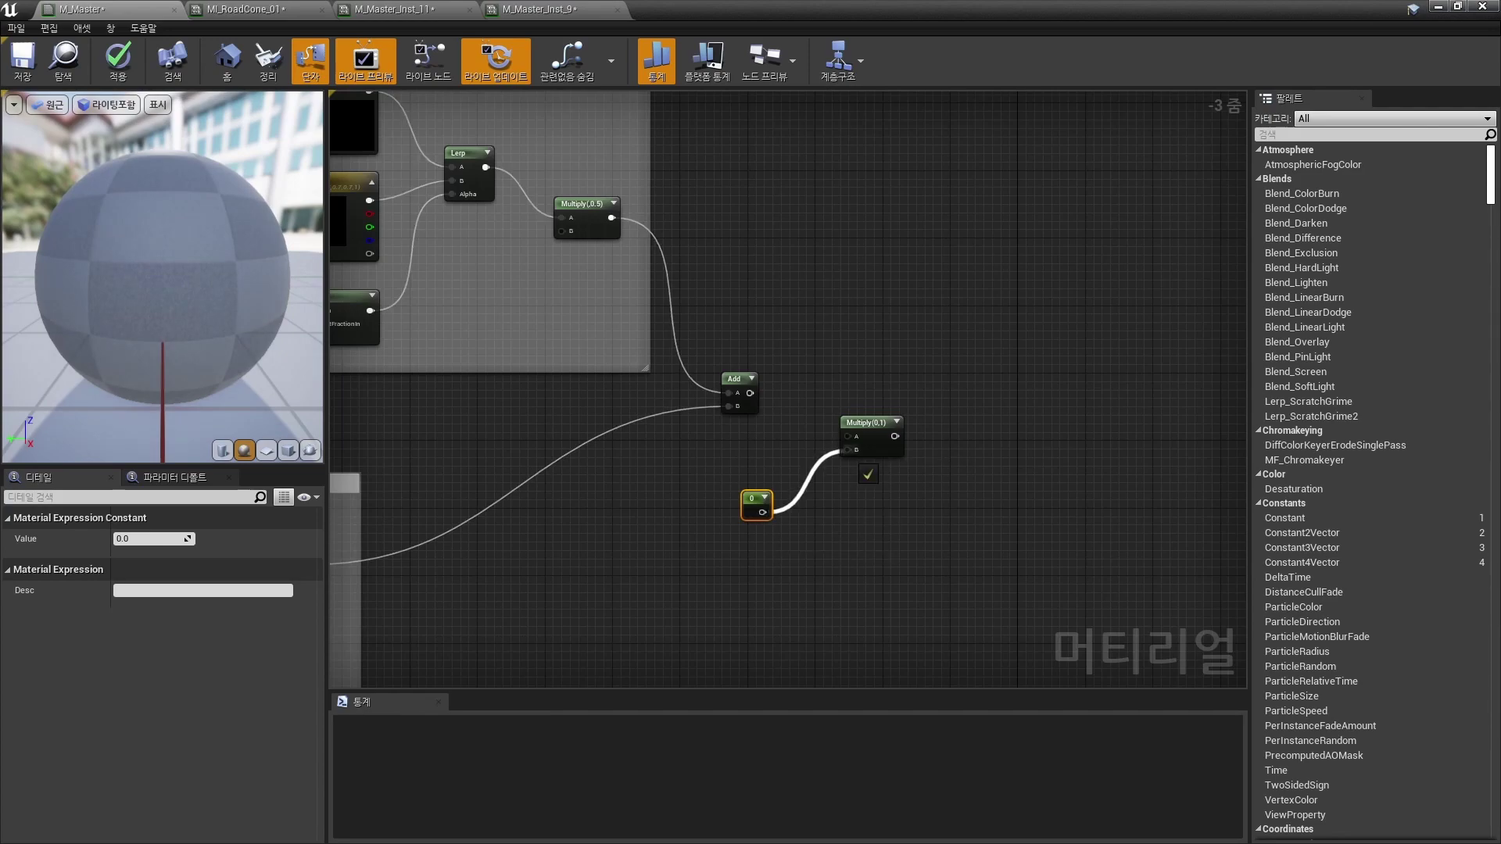
Step: Wire the Add output into the Multiply node's A input and convert the connected constant into a parameter named Ice_Intensity
left_click_drag(748, 393, 847, 436)
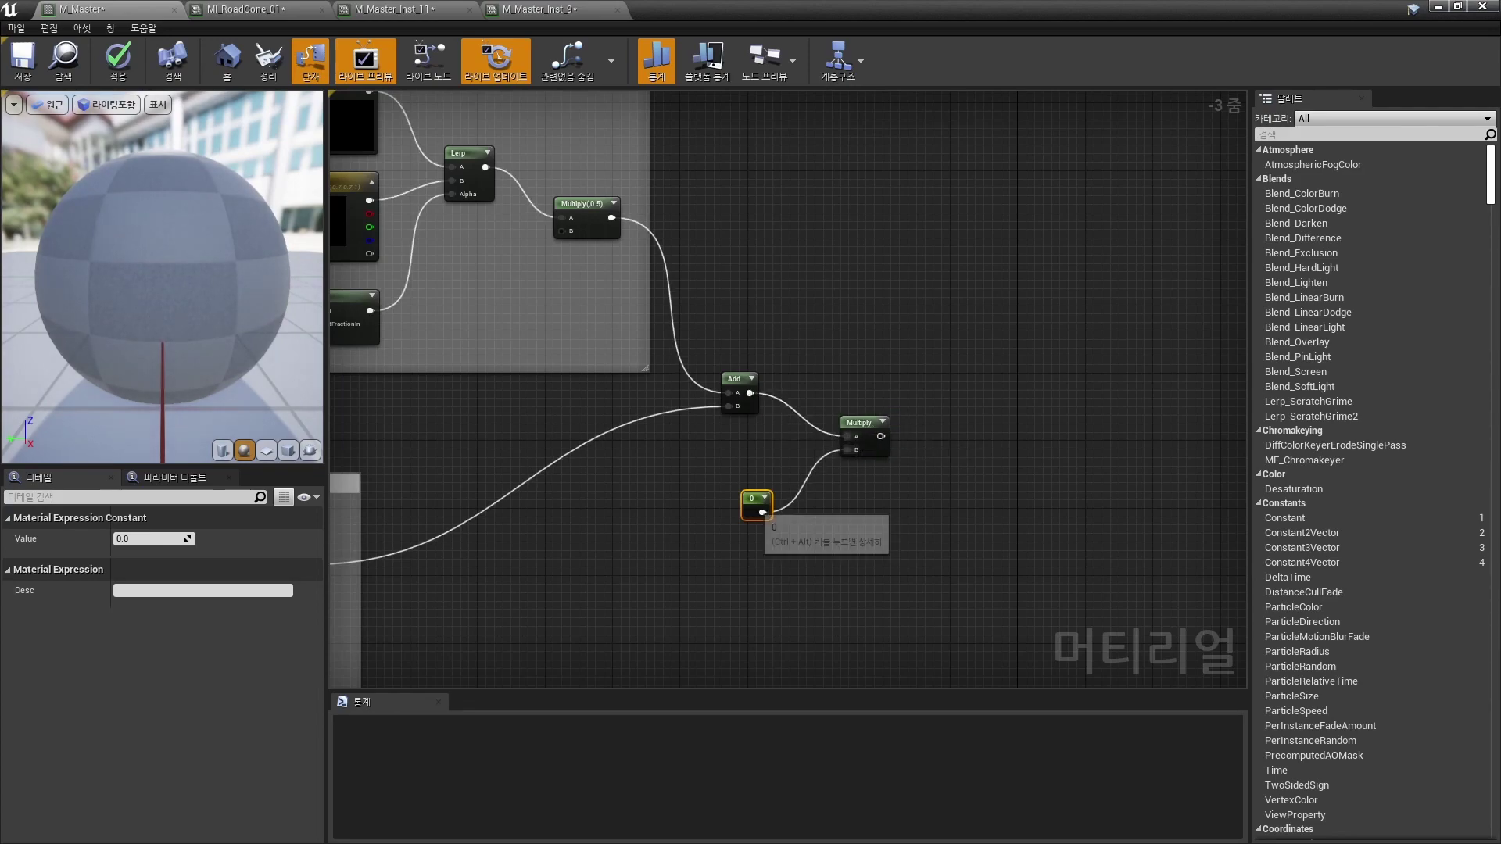
right_click(753, 500)
left_click(799, 566)
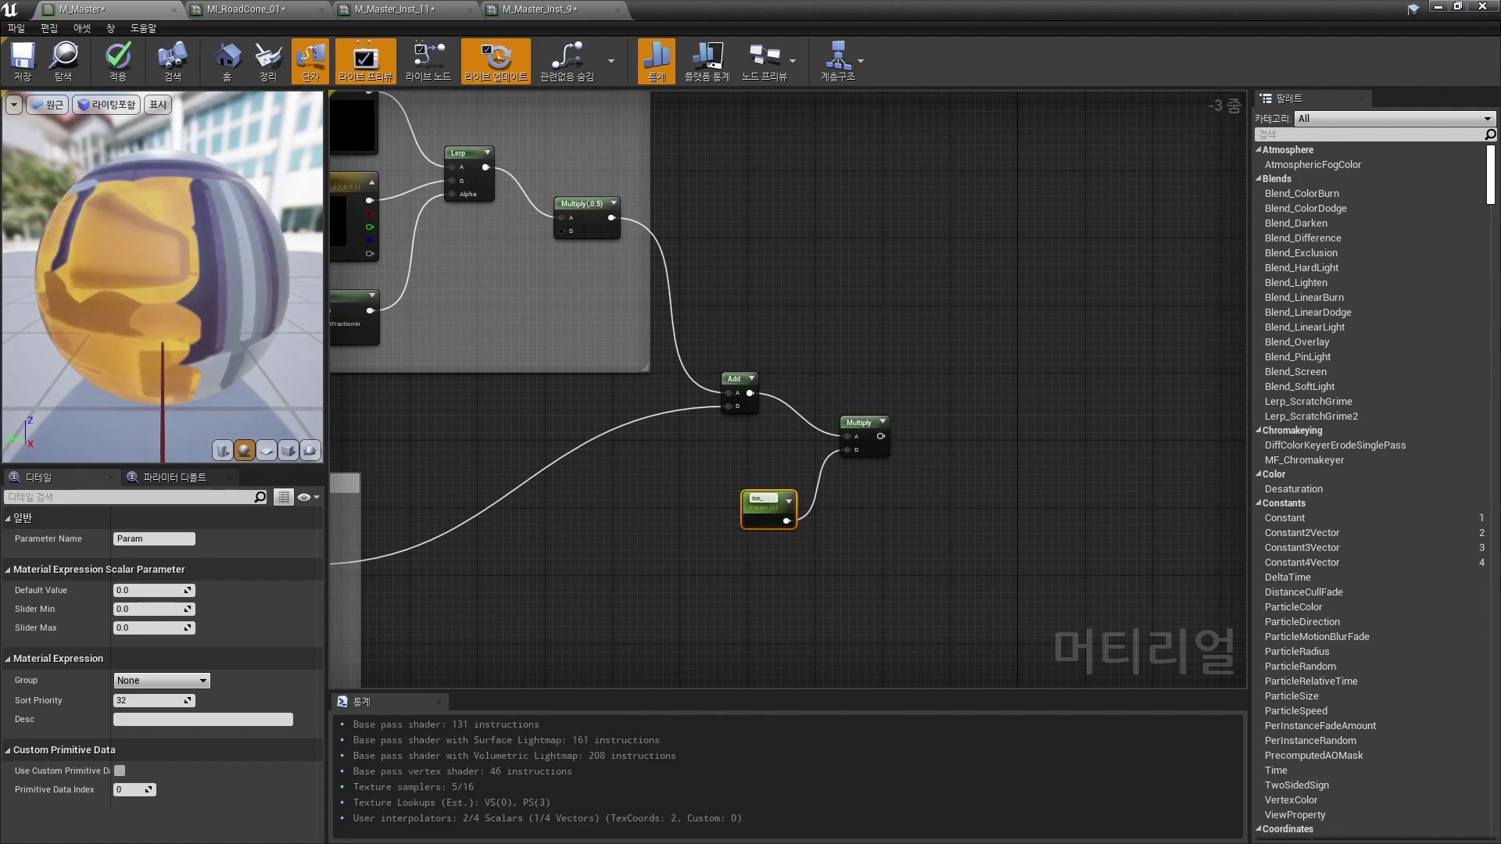
type("ice_inten")
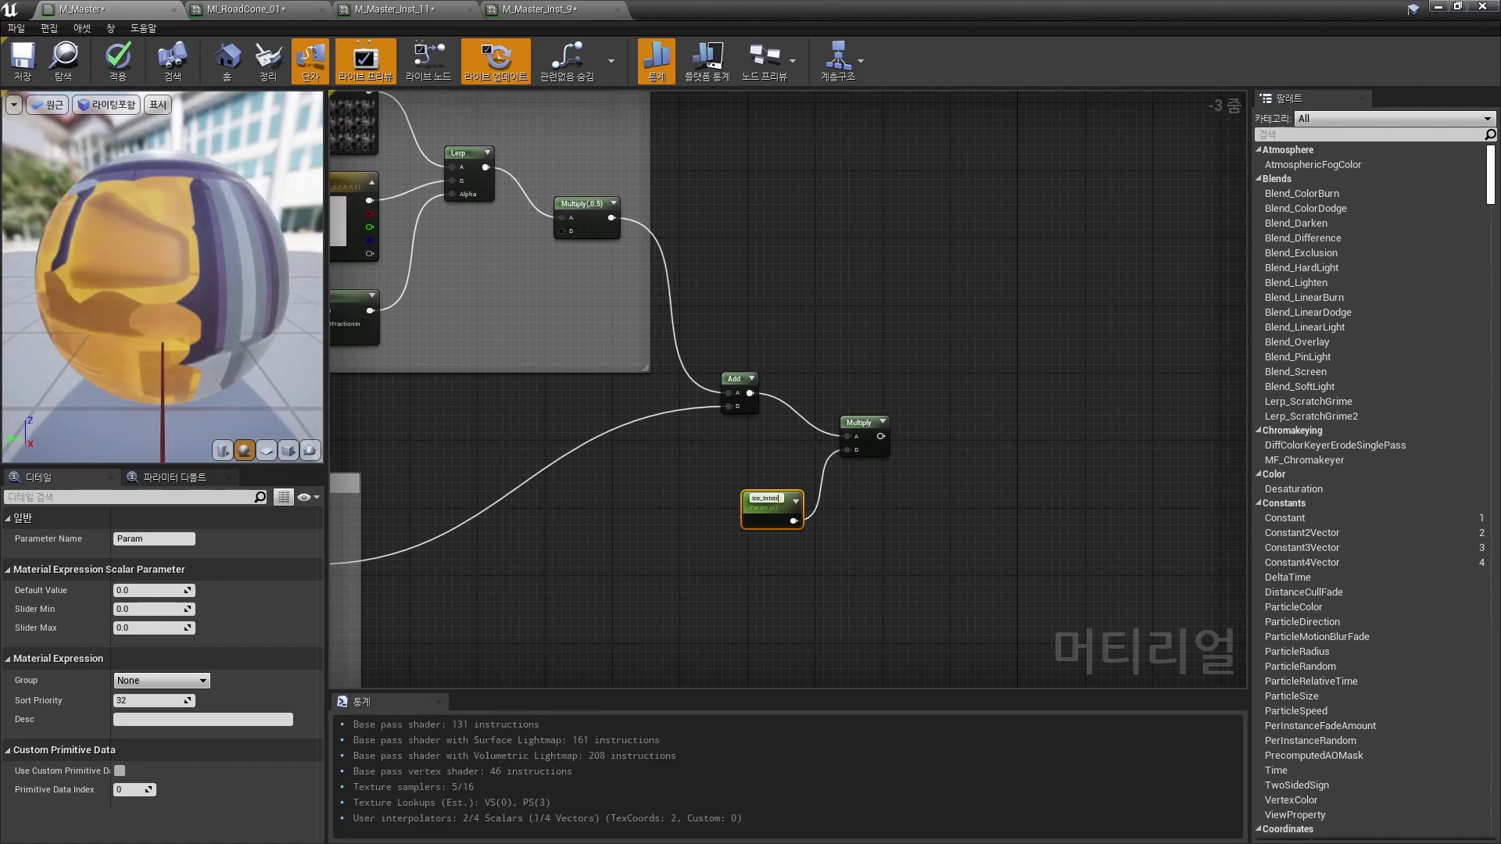
scroll(753, 555, "up", 3)
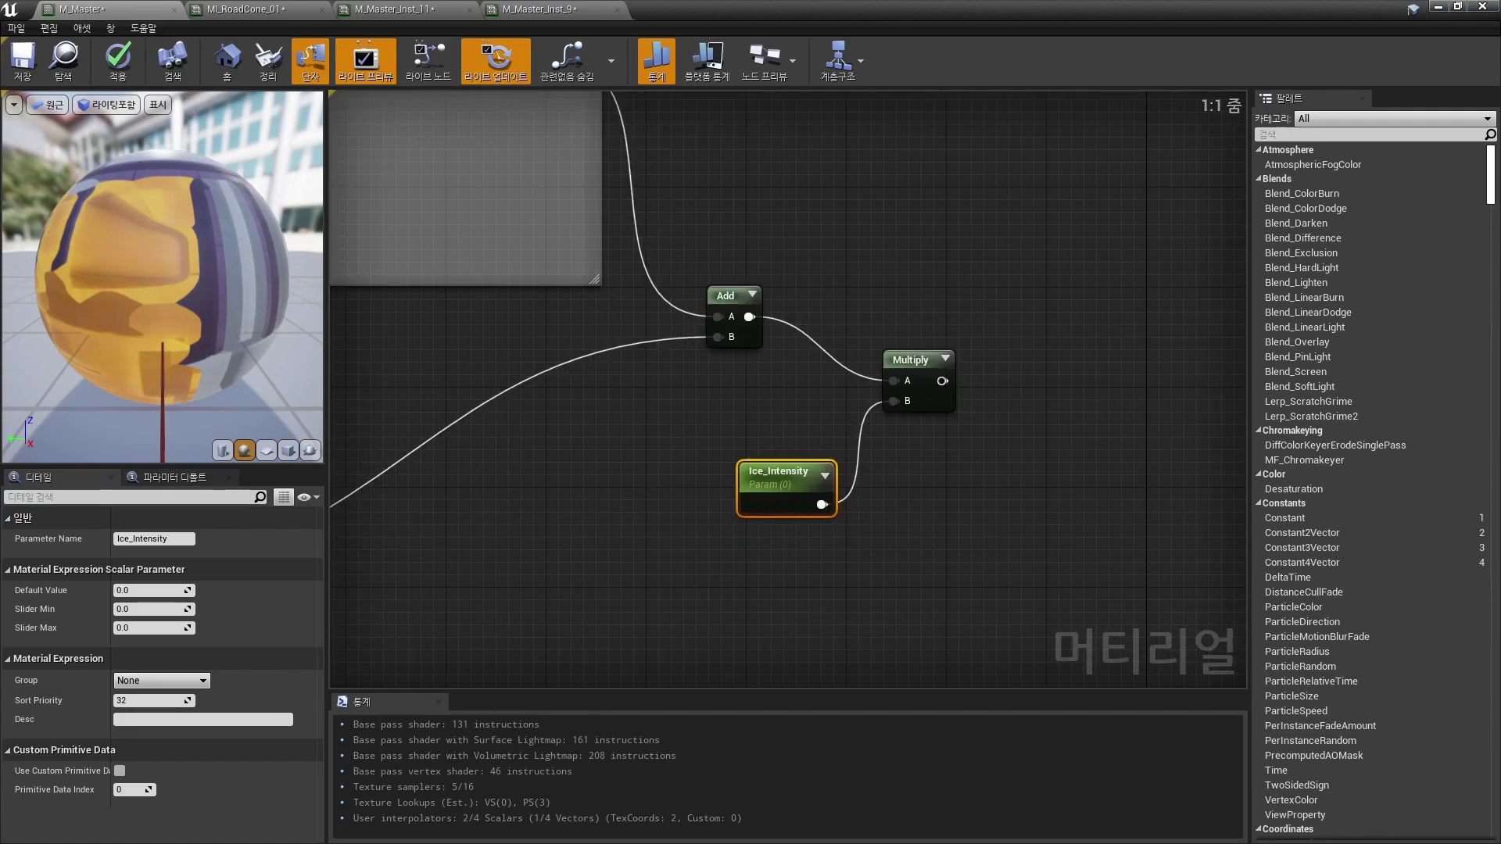
Step: Set the default value of the Ice_Intensity parameter to 1
left_click(149, 591)
type("1")
key("Return")
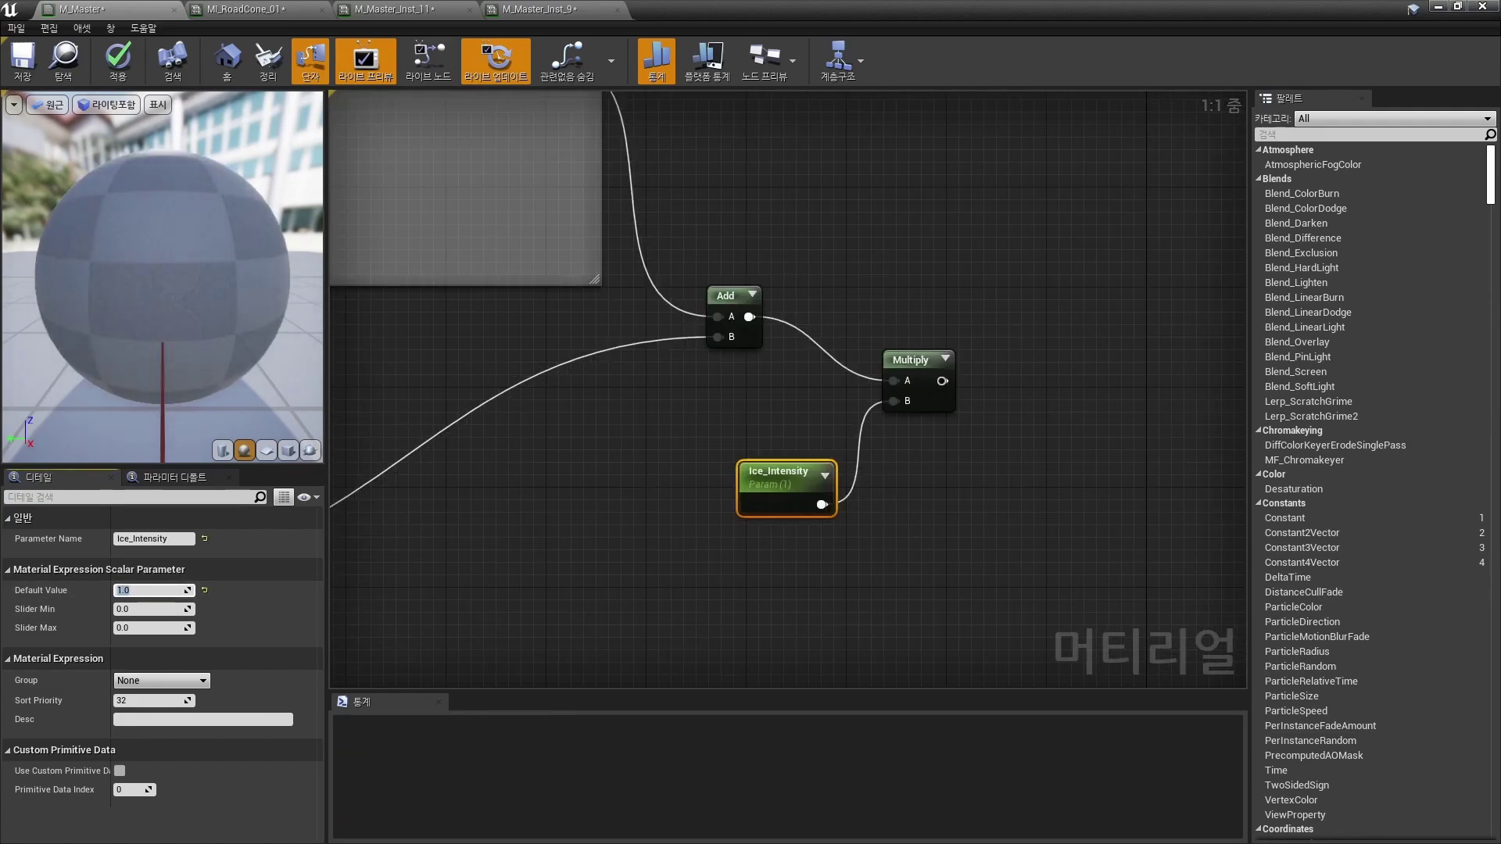
Step: Connect the ice Multiply output to the Emissive Color input of the M_Master node and apply the material
right_click_drag(860, 391, 681, 479)
scroll(1126, 250, "down", 3)
left_click_drag(763, 469, 743, 310)
scroll(1097, 181, "down", 5)
scroll(924, 191, "up", 4)
scroll(925, 192, "up", 3)
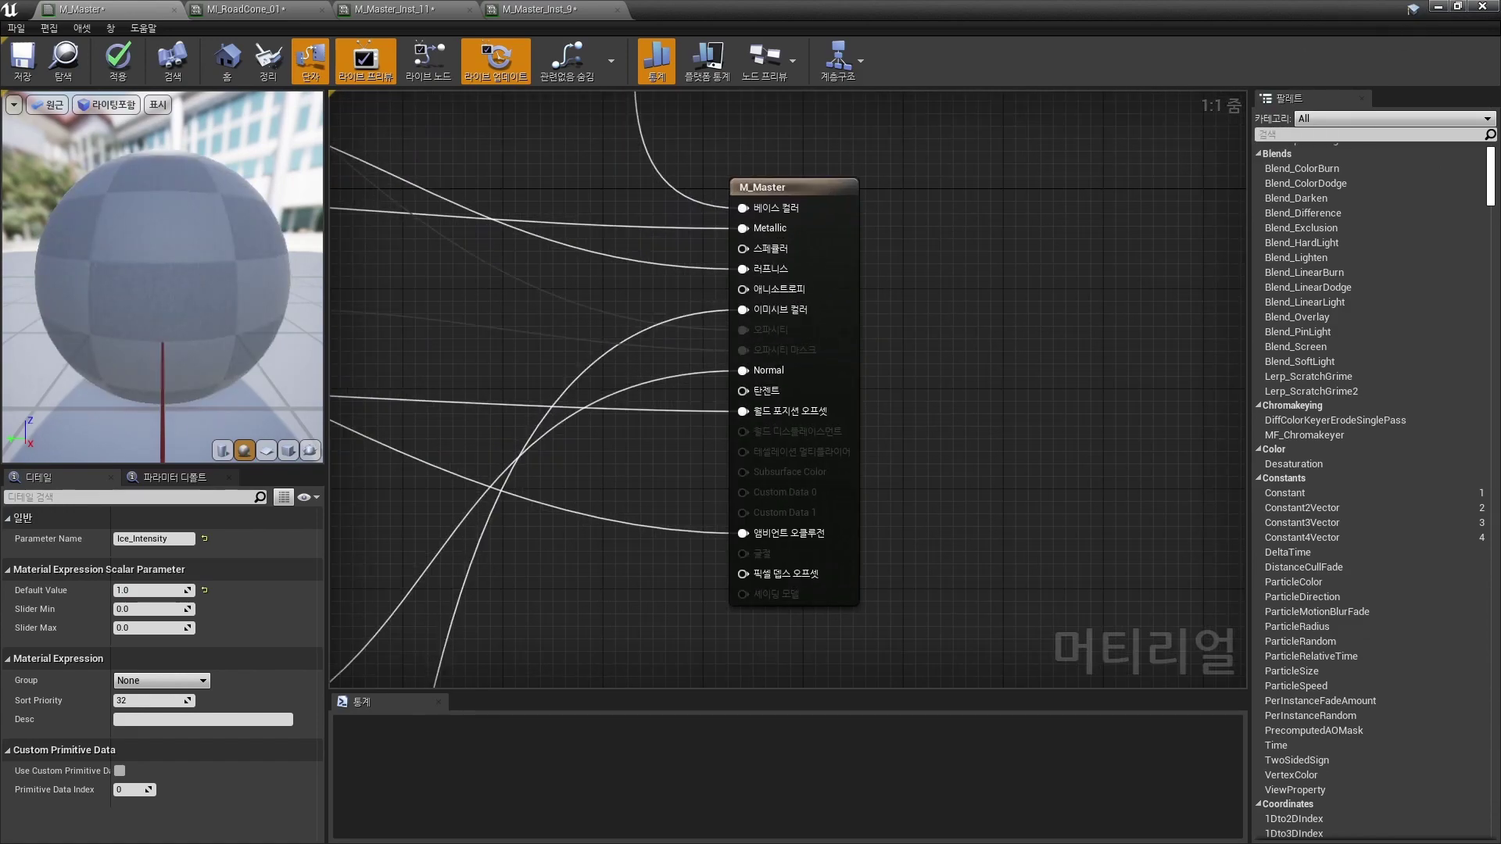
left_click(118, 62)
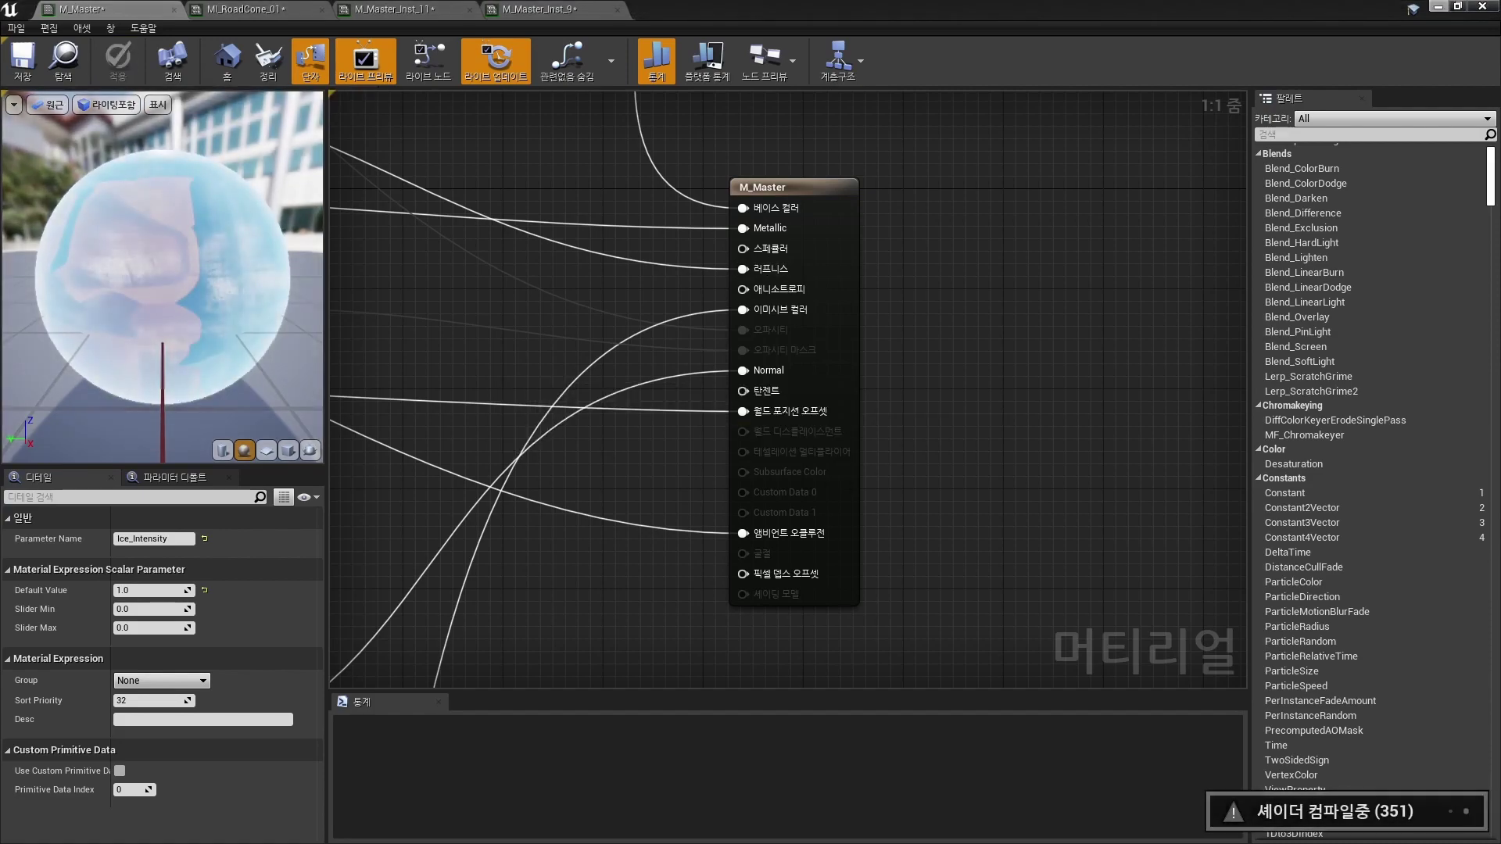
Step: Switch to the level editor, select the road cone and open its material instance with the viewport kept in view
key("alt+Tab")
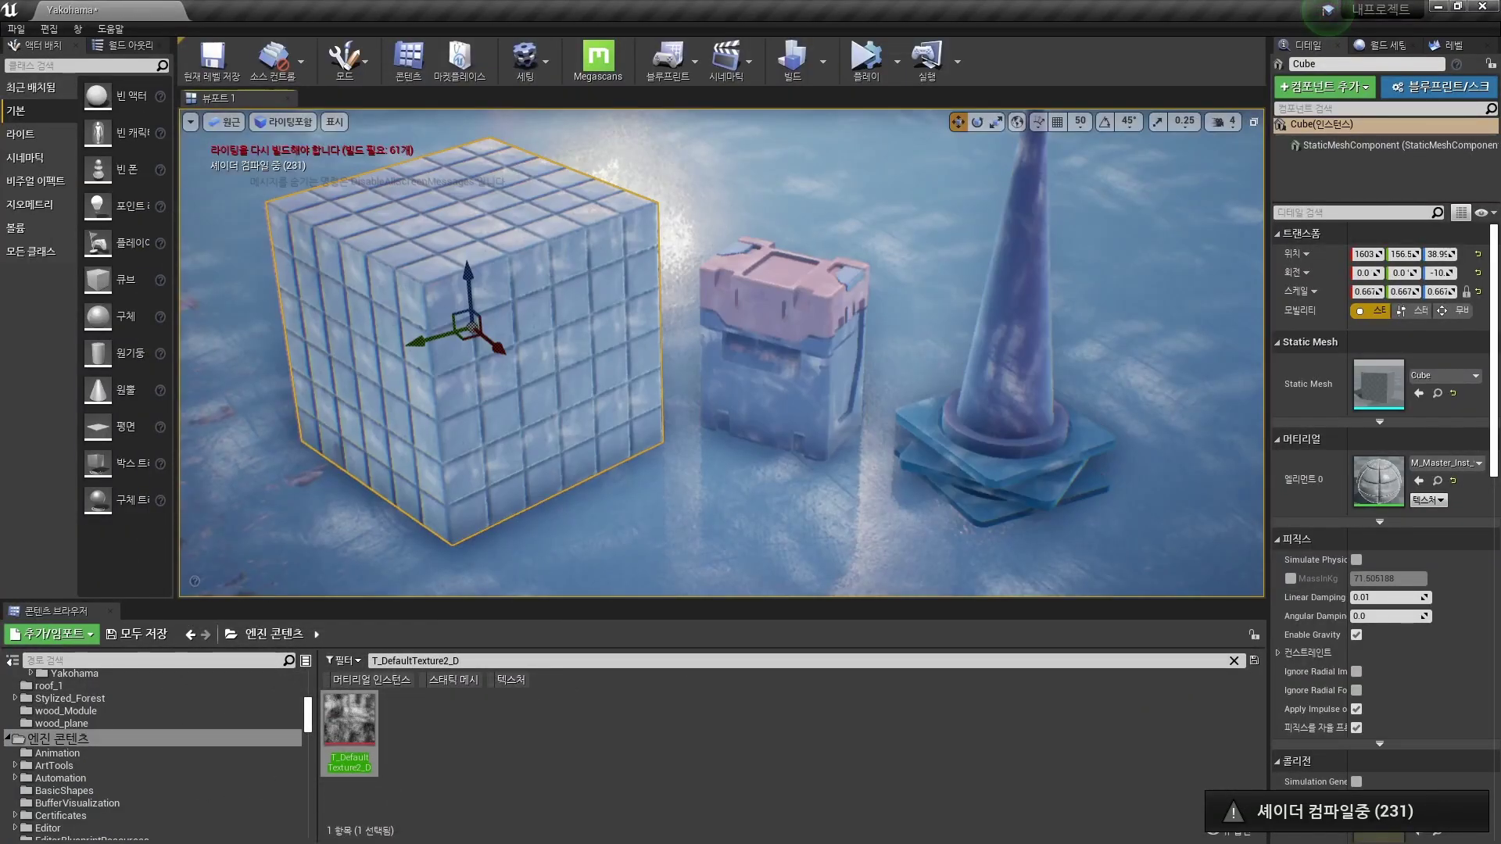
key("Escape")
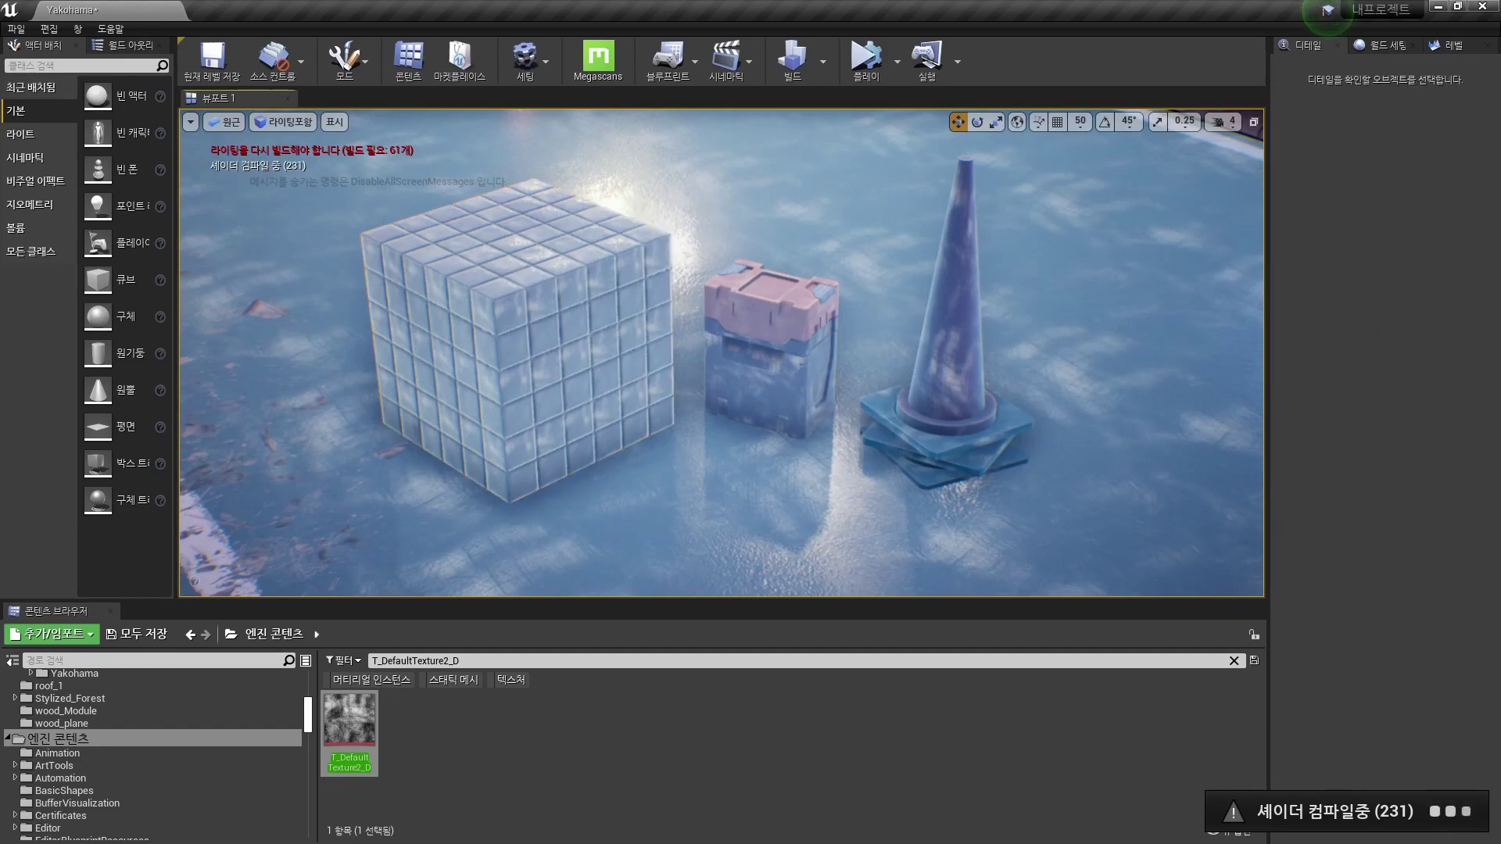
scroll(722, 353, "up", 3)
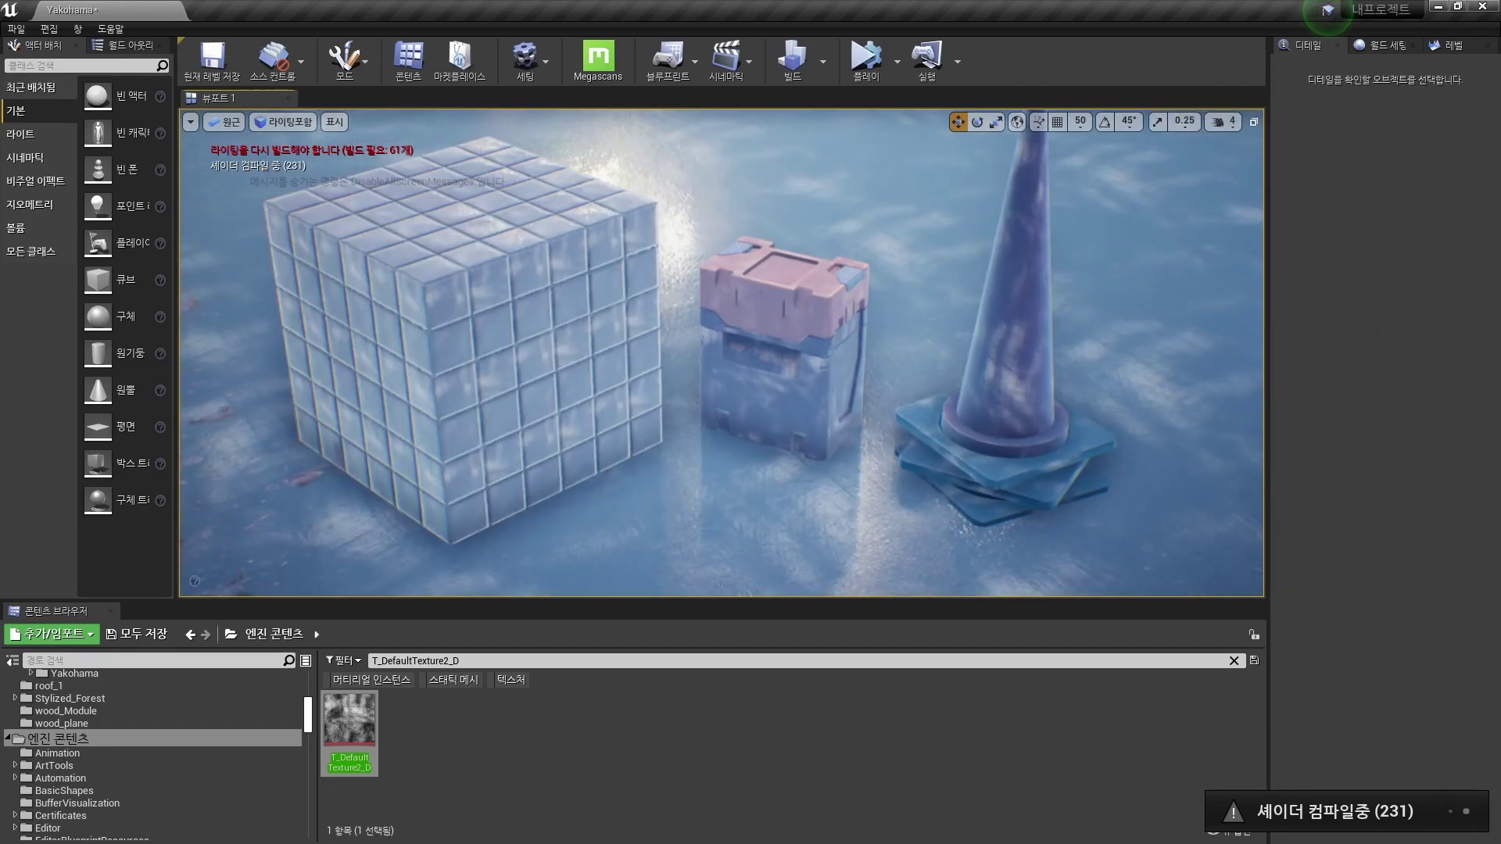
left_click(1008, 352)
double_click(1383, 387)
left_click_drag(727, 11, 473, 66)
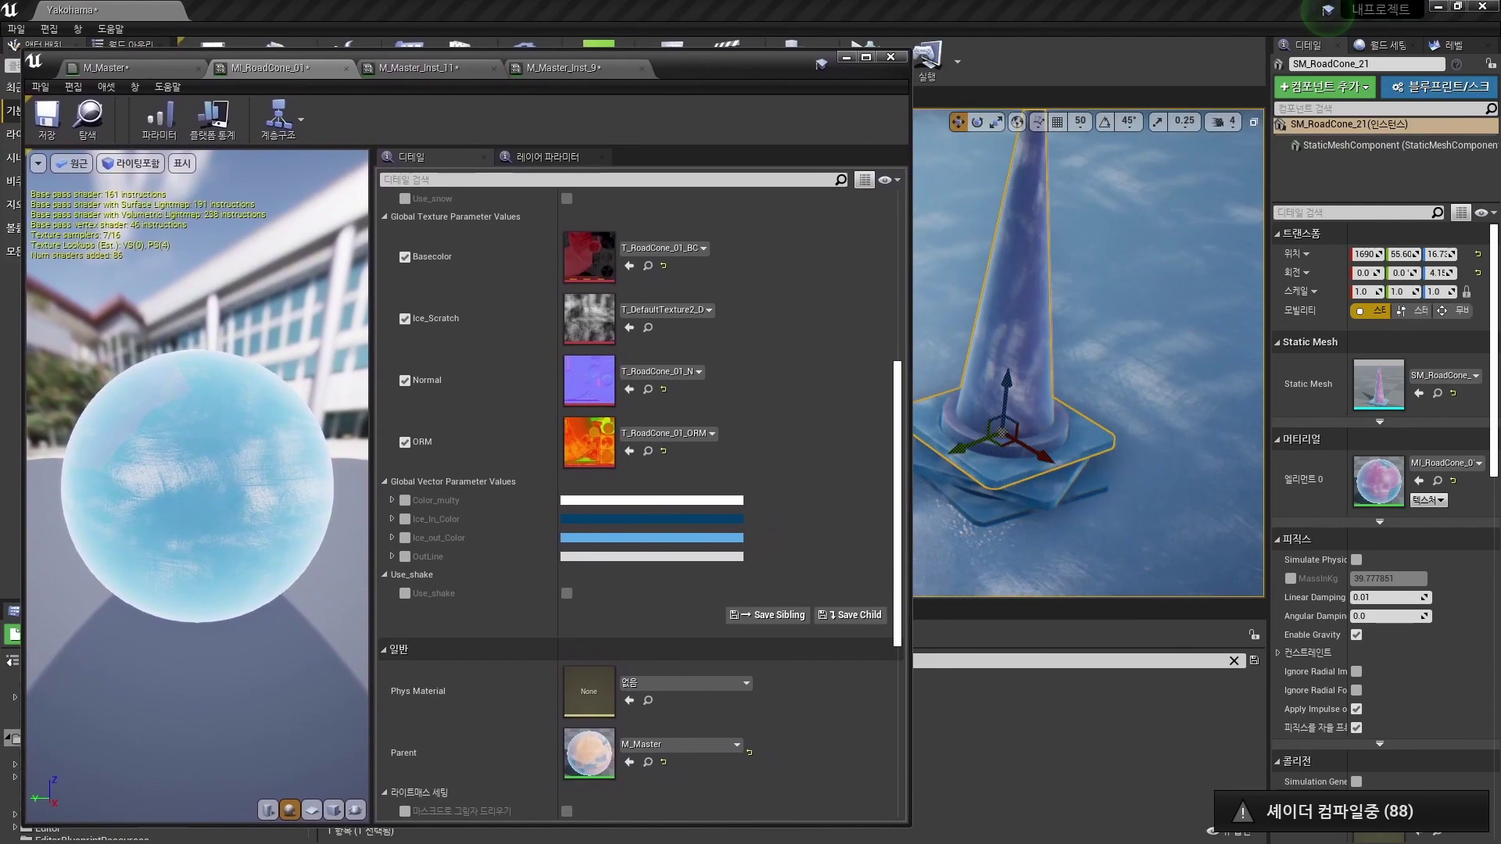
Step: Override Ice_Tiling with about 3.62 and Ice_Height with about -14.71 in the MI_RoadCone_01 instance
scroll(637, 500, "up", 5)
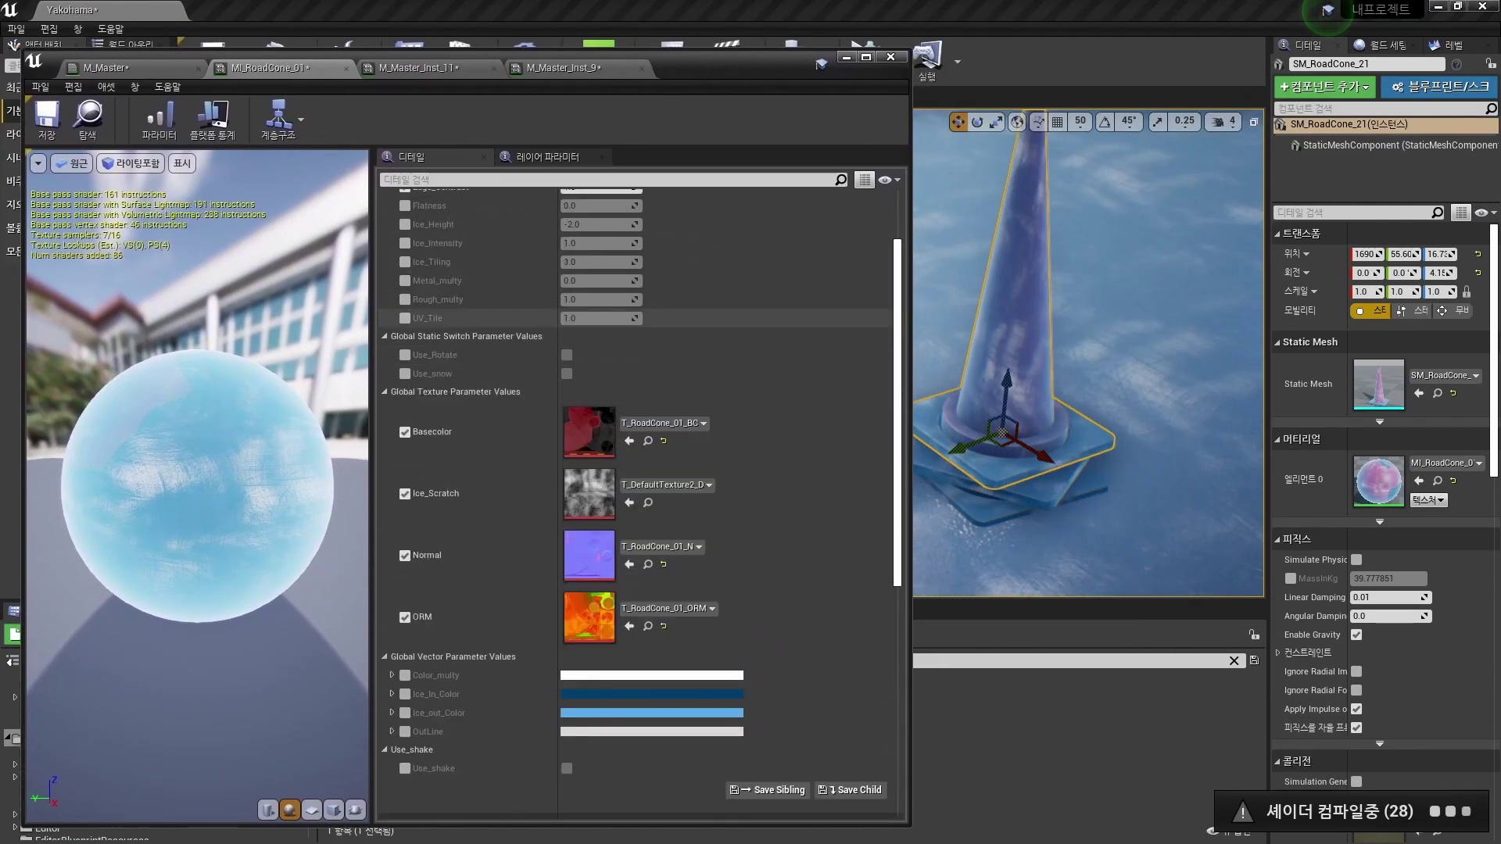
scroll(637, 320, "up", 2)
left_click(405, 333)
left_click_drag(627, 334, 613, 296)
left_click(405, 295)
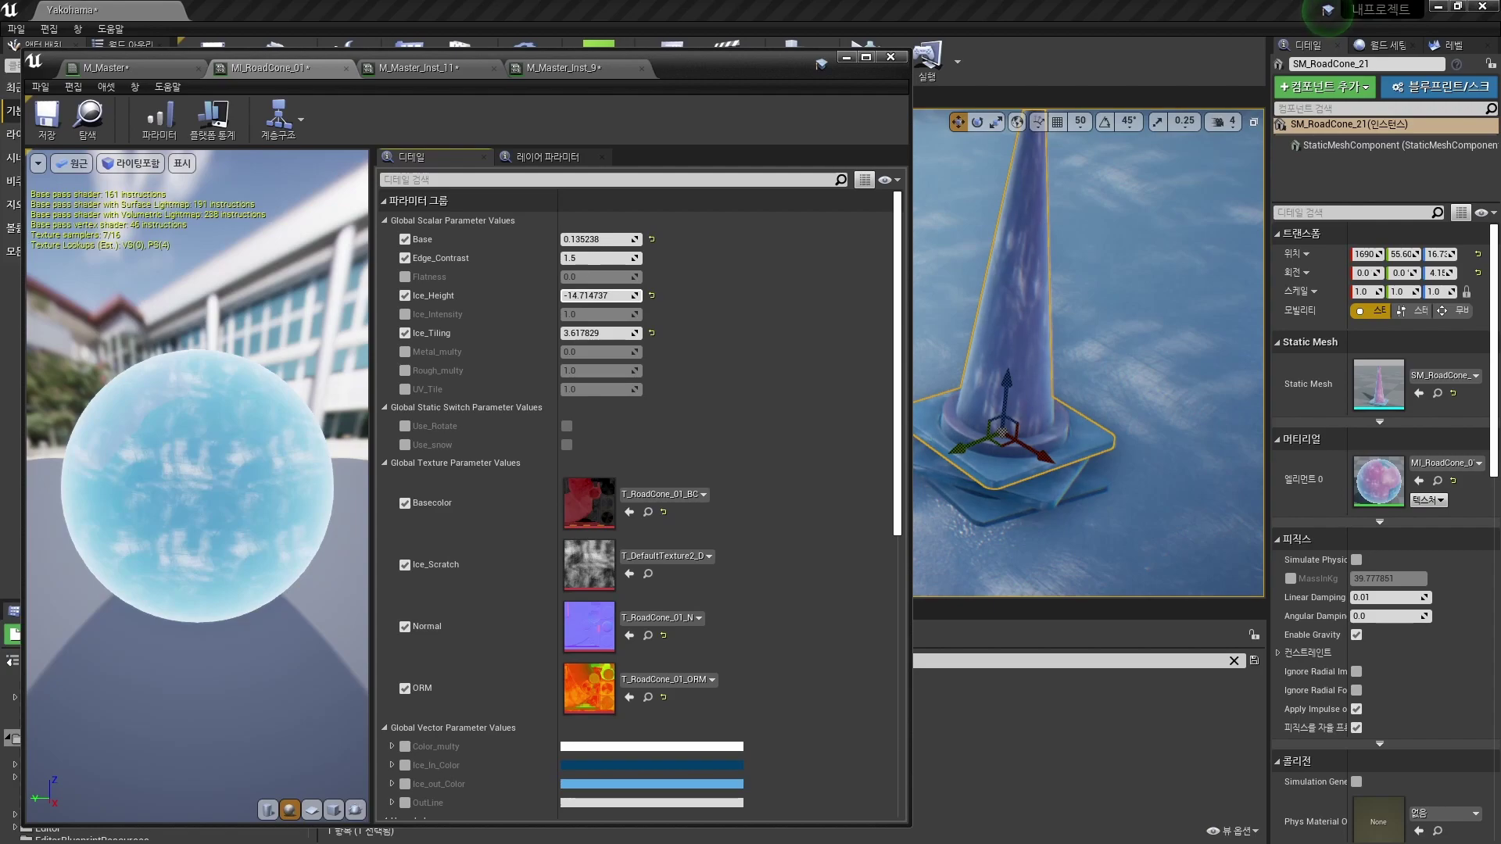
scroll(637, 501, "down", 3)
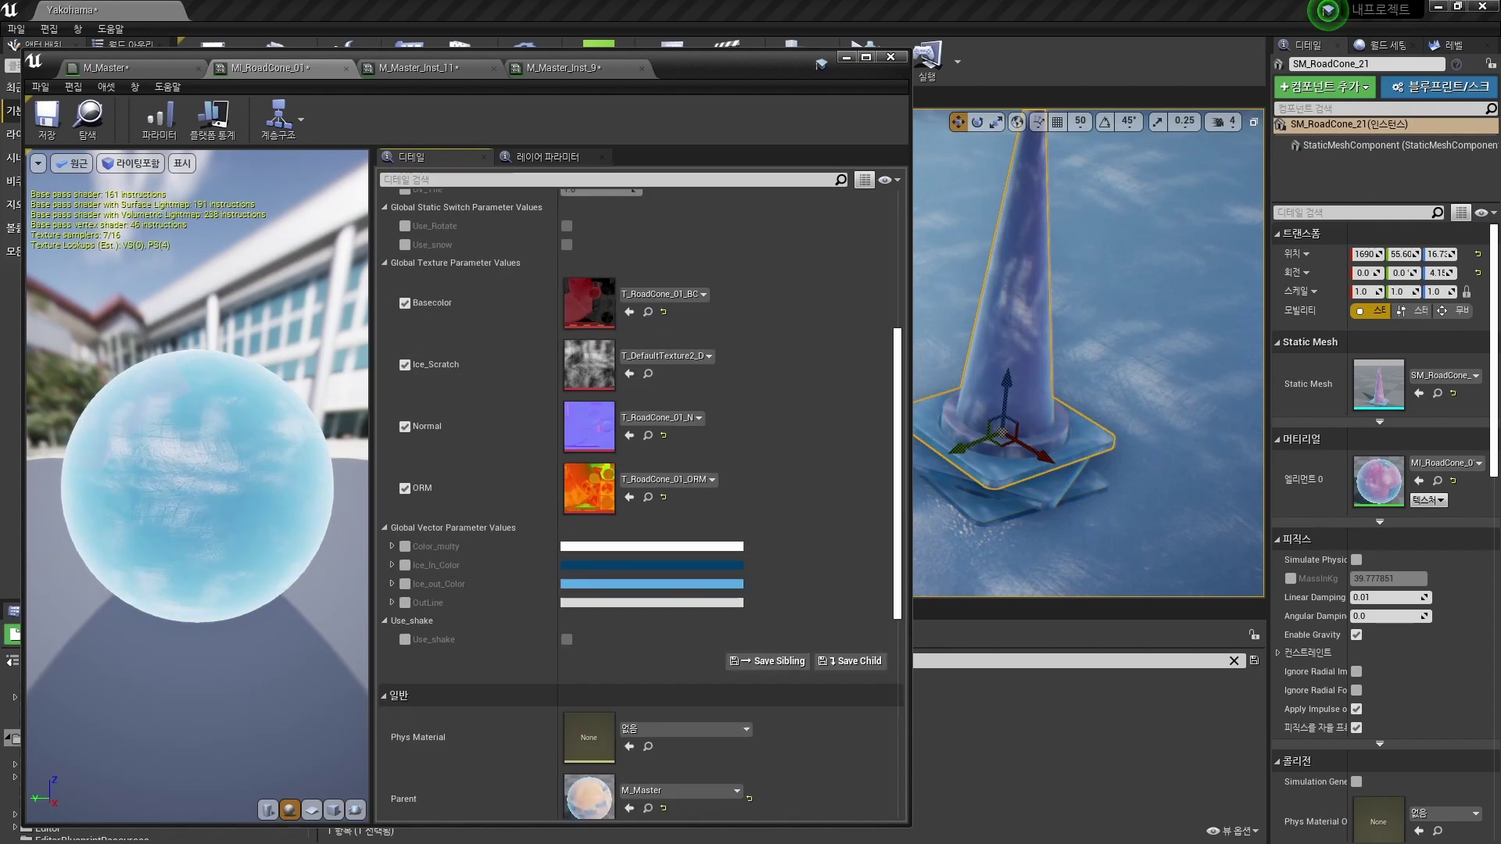
Step: Select the tiled cube in the level and open its material instance
mouse_move(1087, 352)
right_mouse_down()
mouse_move(1200, 379)
mouse_move(1088, 352)
mouse_move(1099, 317)
mouse_move(1098, 367)
right_mouse_up()
key("w")
left_click(1087, 352)
double_click(1379, 482)
scroll(610, 332, "up", 3)
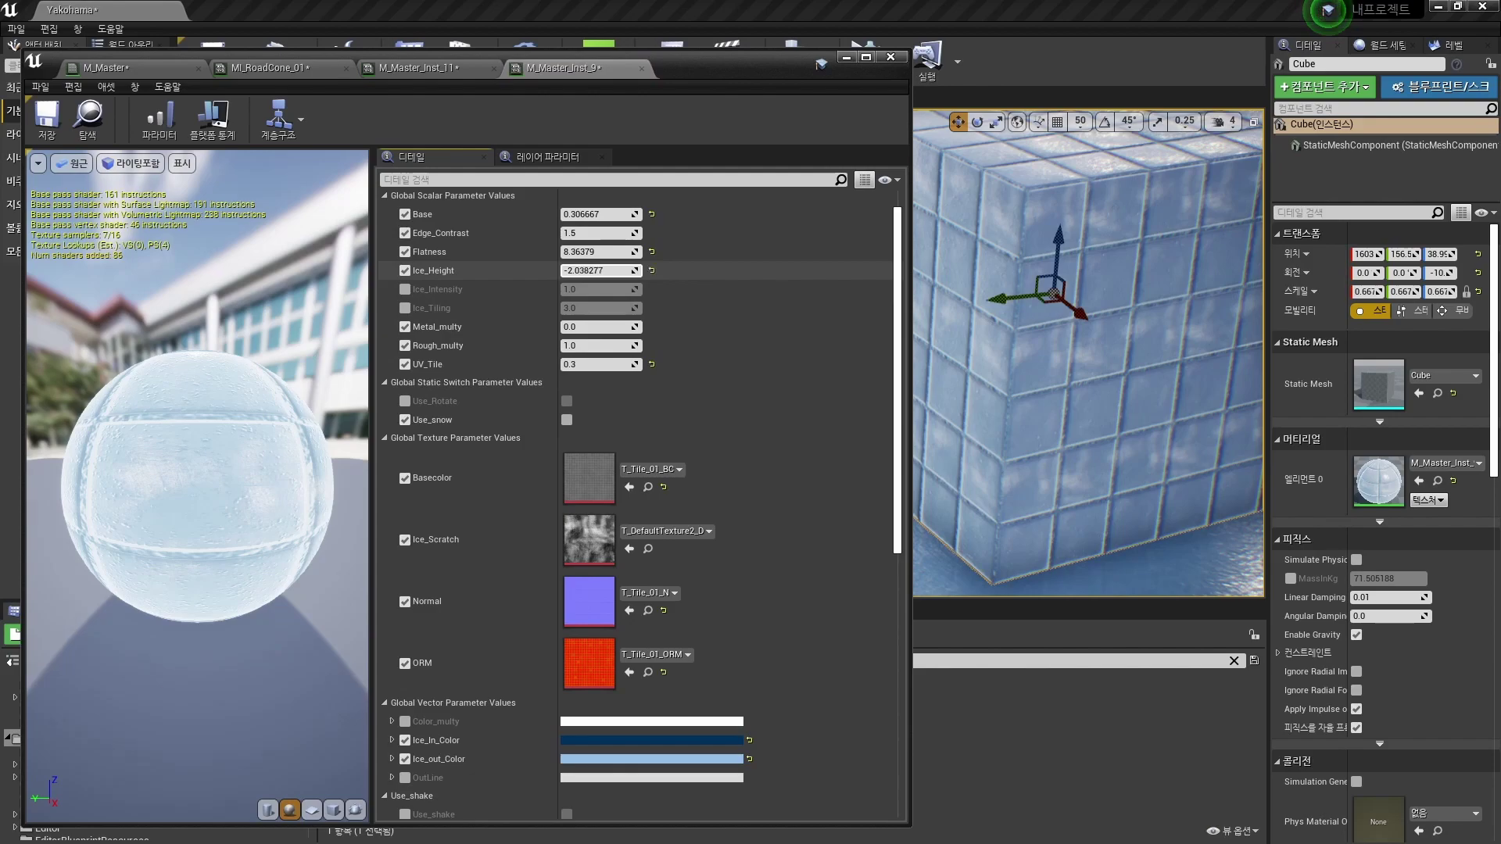
Step: In the cube's instance, set Ice_Height to about -34.28, Ice_Tiling to about 3.03 and Ice_Intensity to about 1.02
left_click_drag(598, 271, 563, 270)
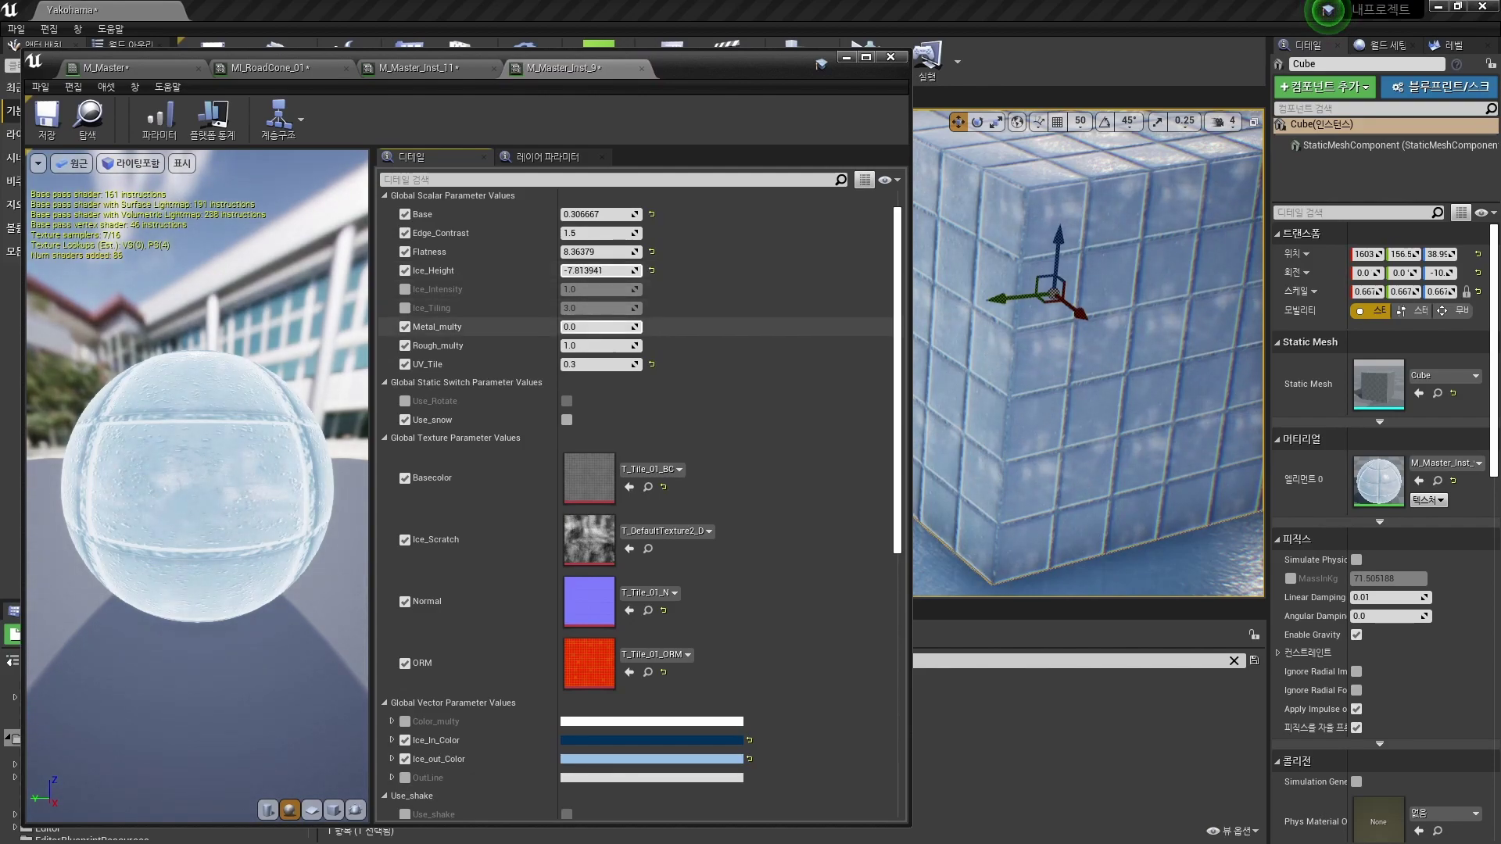
left_click(405, 308)
left_click_drag(598, 308, 594, 290)
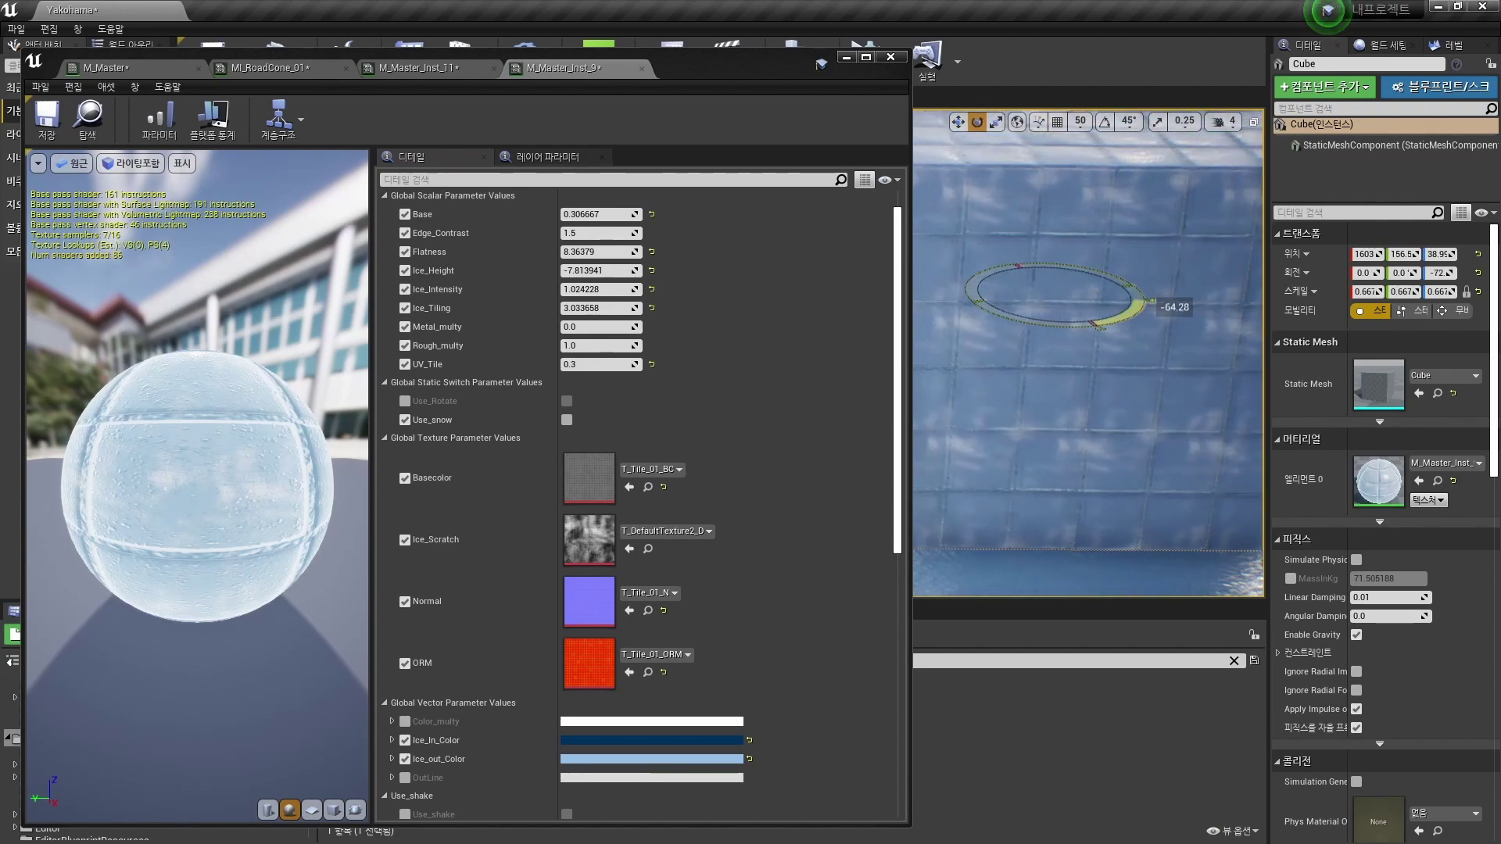
left_click_drag(599, 271, 582, 270)
Step: Rotate the cube to check the ice from different angles and reset its rotation to the default
left_click_drag(1040, 319, 1097, 316)
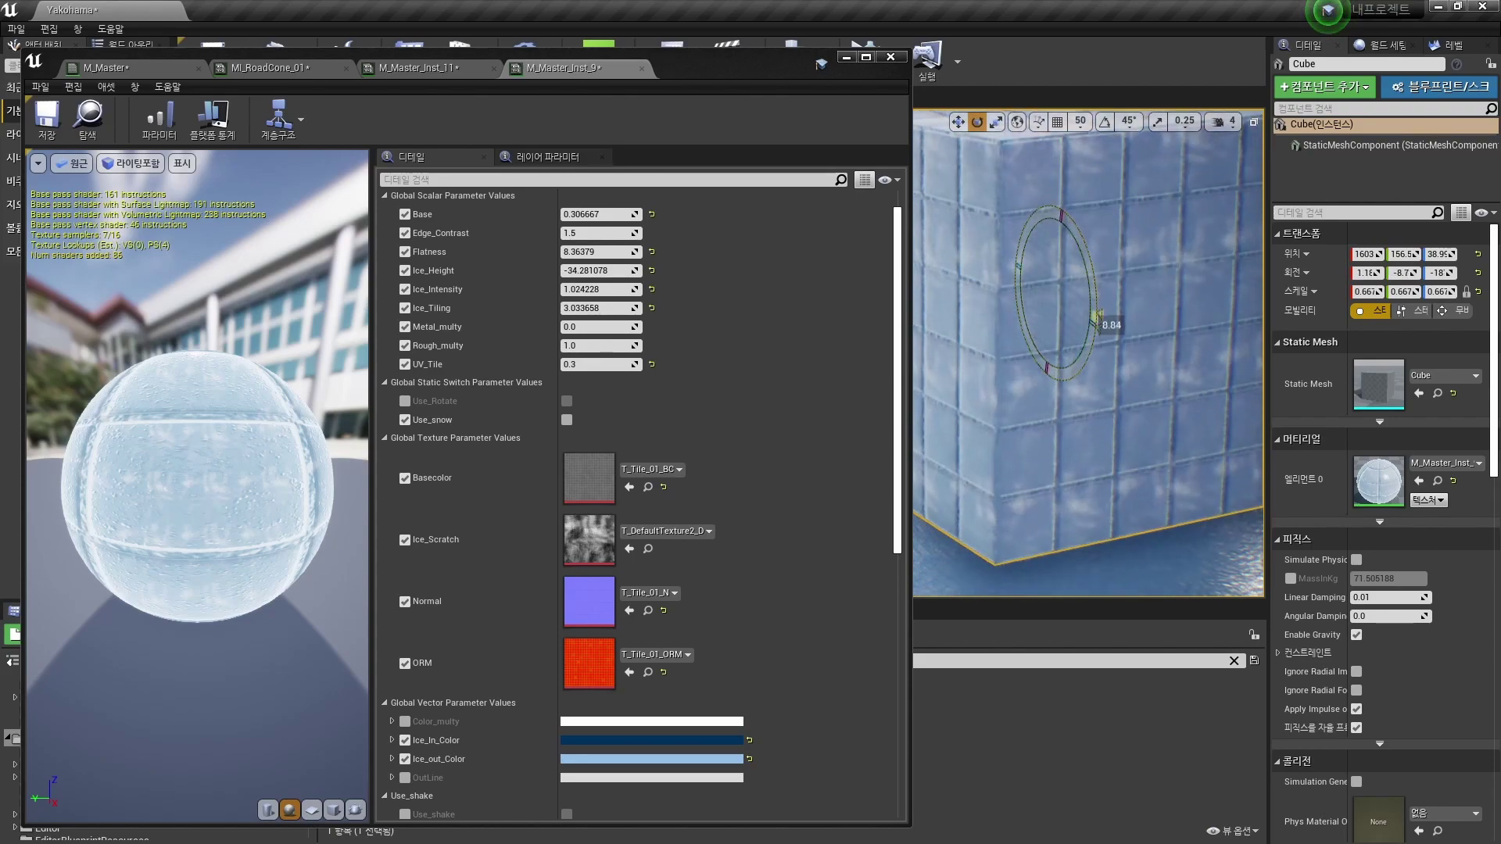
left_click(1477, 273)
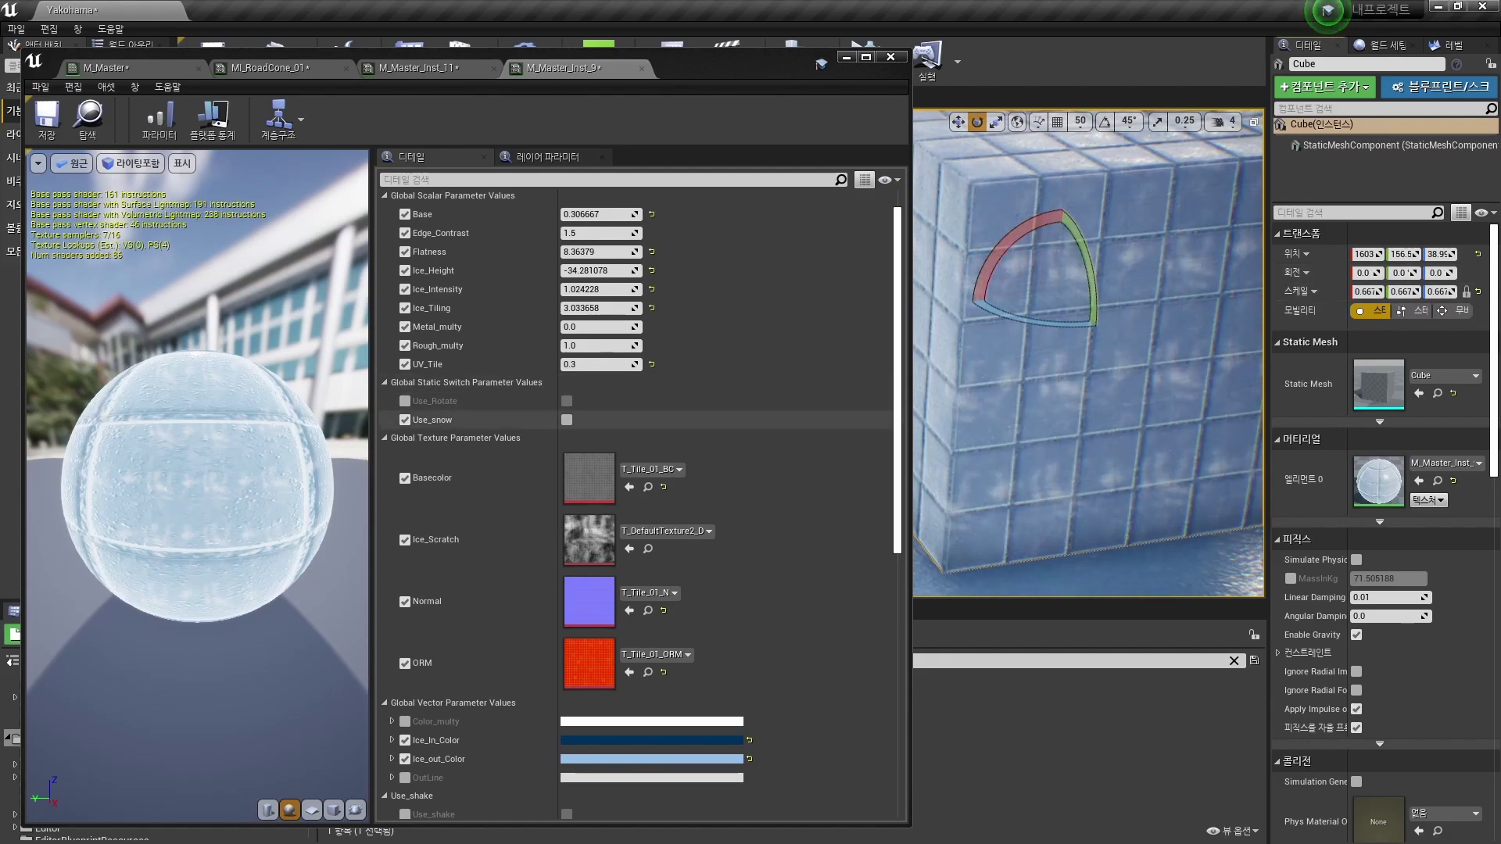
Step: Open the parent material M_Master from the cube's instance and go to the Ice_Intensity Multiply node
scroll(595, 707, "down", 5)
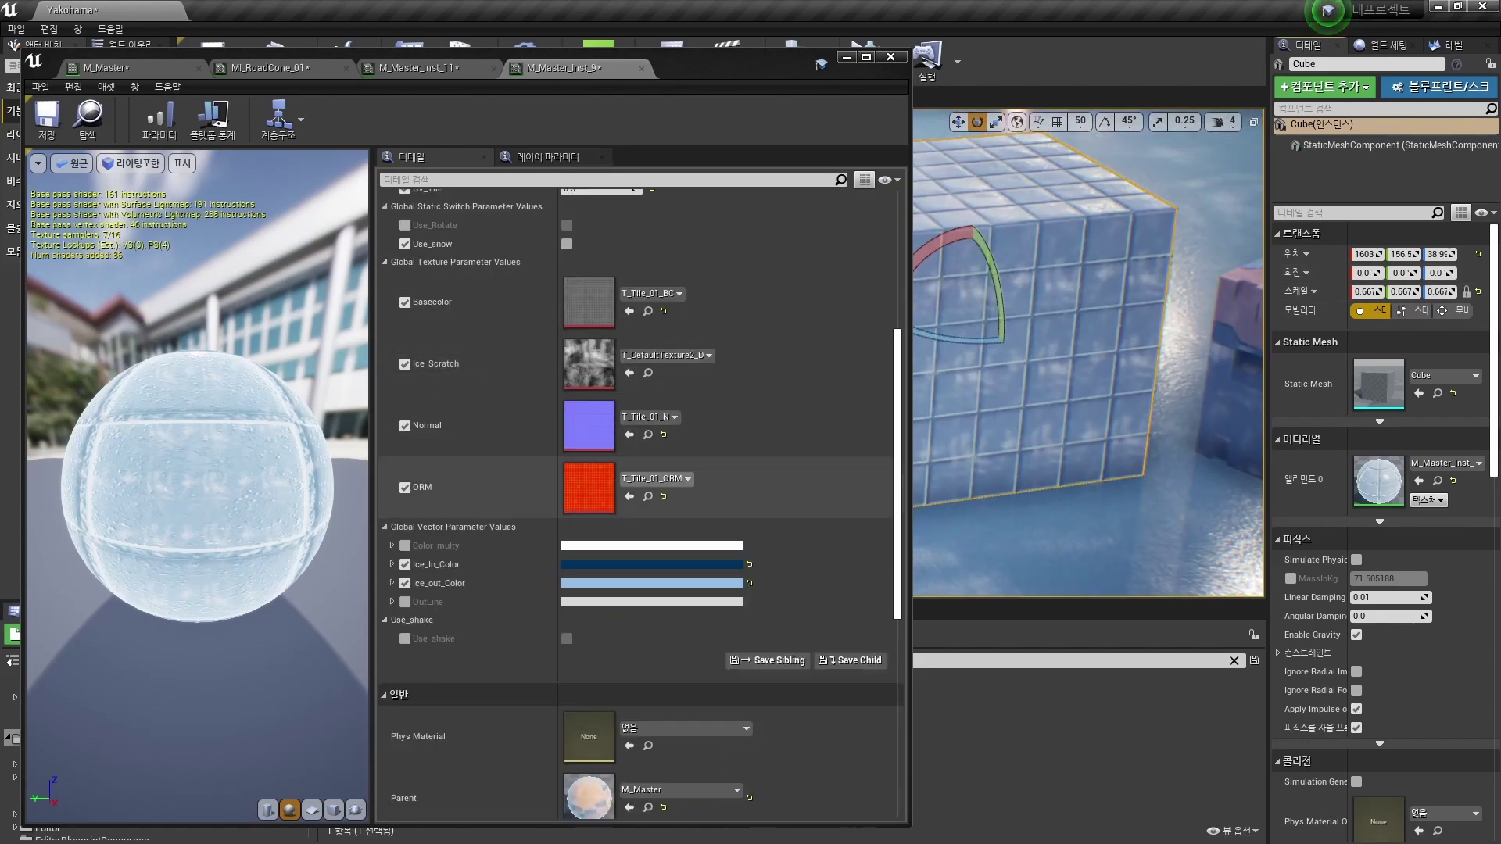
double_click(588, 700)
scroll(703, 477, "down", 4)
right_click_drag(367, 664, 599, 2)
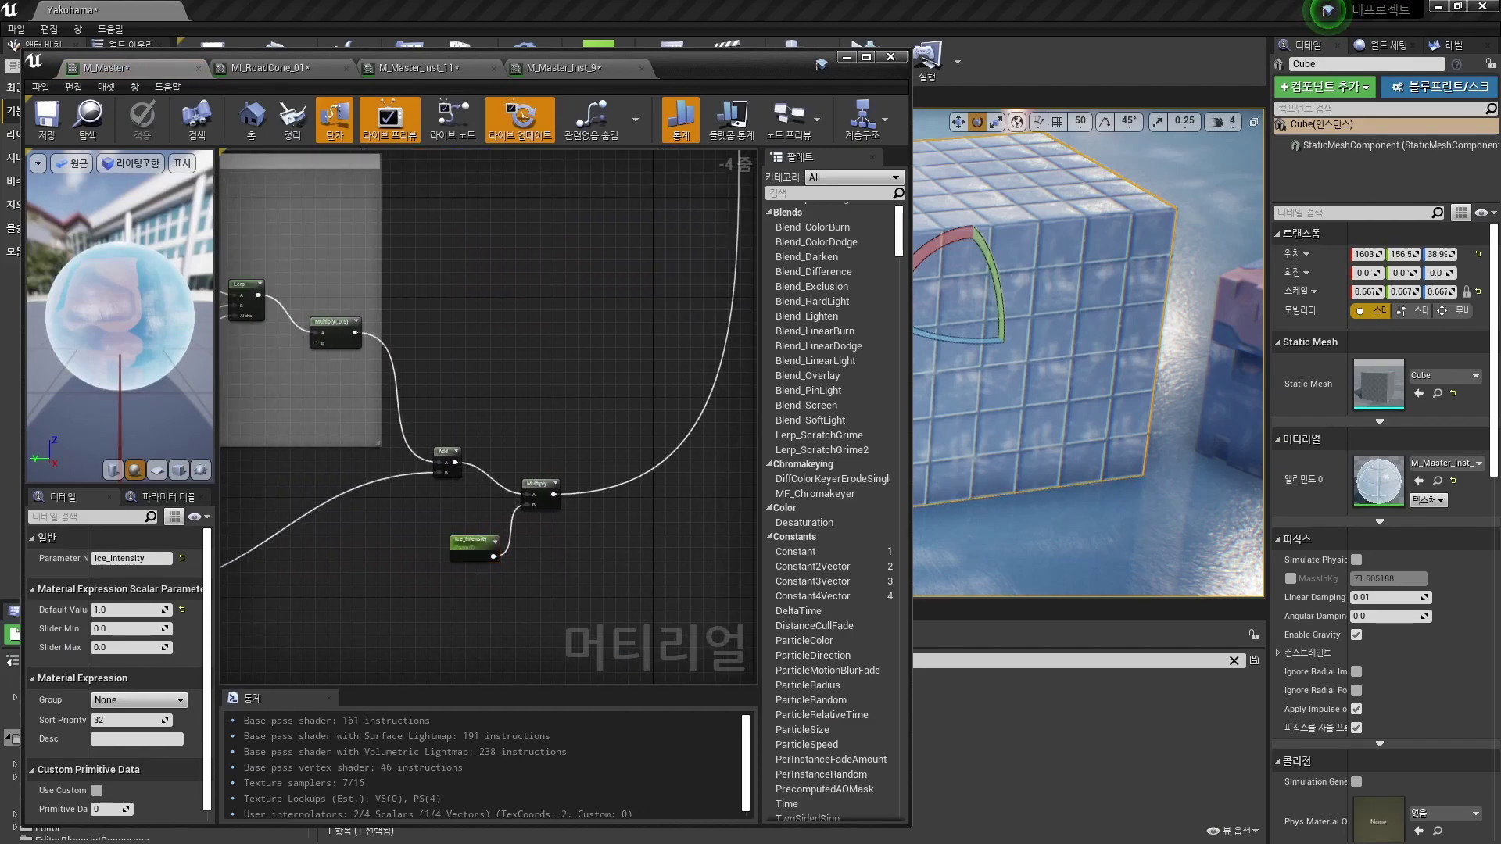
left_click(592, 425)
right_click_drag(592, 425, 564, 355)
right_click(582, 401)
type("staticsw")
key("Return")
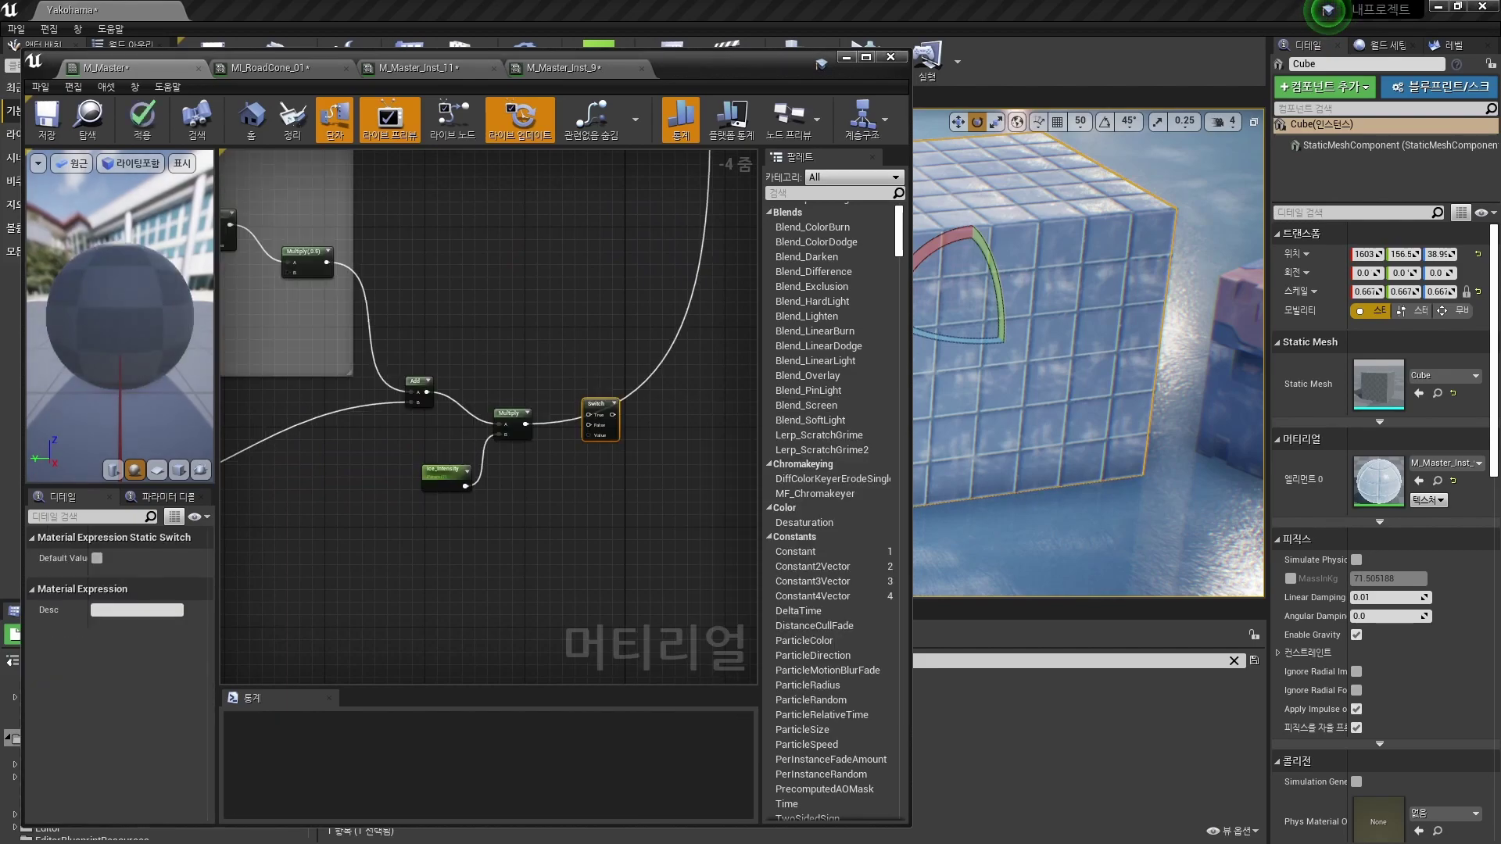
scroll(558, 398, "up", 2)
key("Delete")
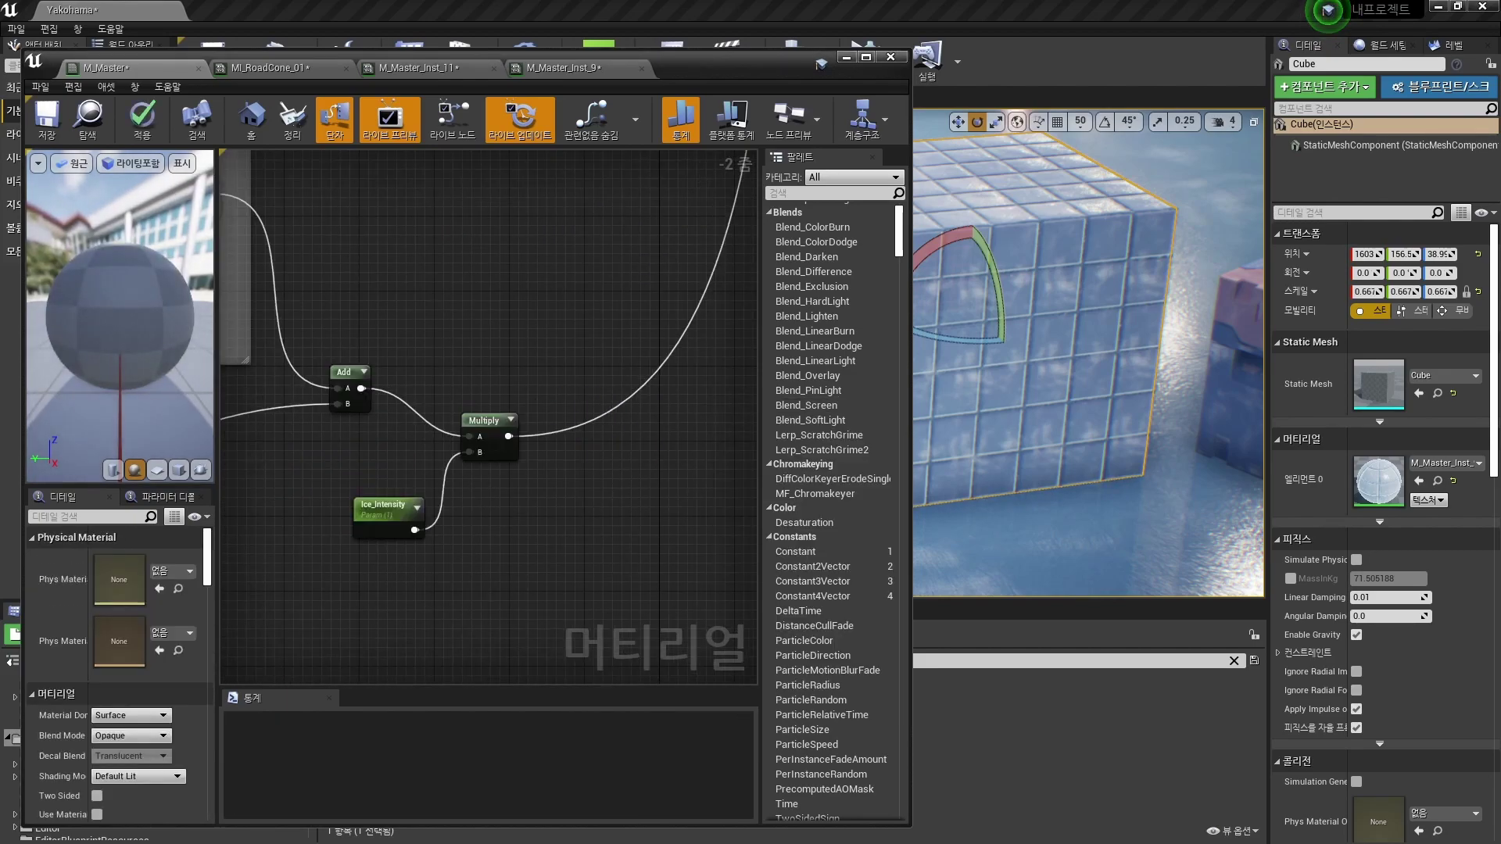
Step: Add a StaticSwitchParameter node named Use_Ice after the Ice_Intensity Multiply node
right_click(568, 372)
type("static")
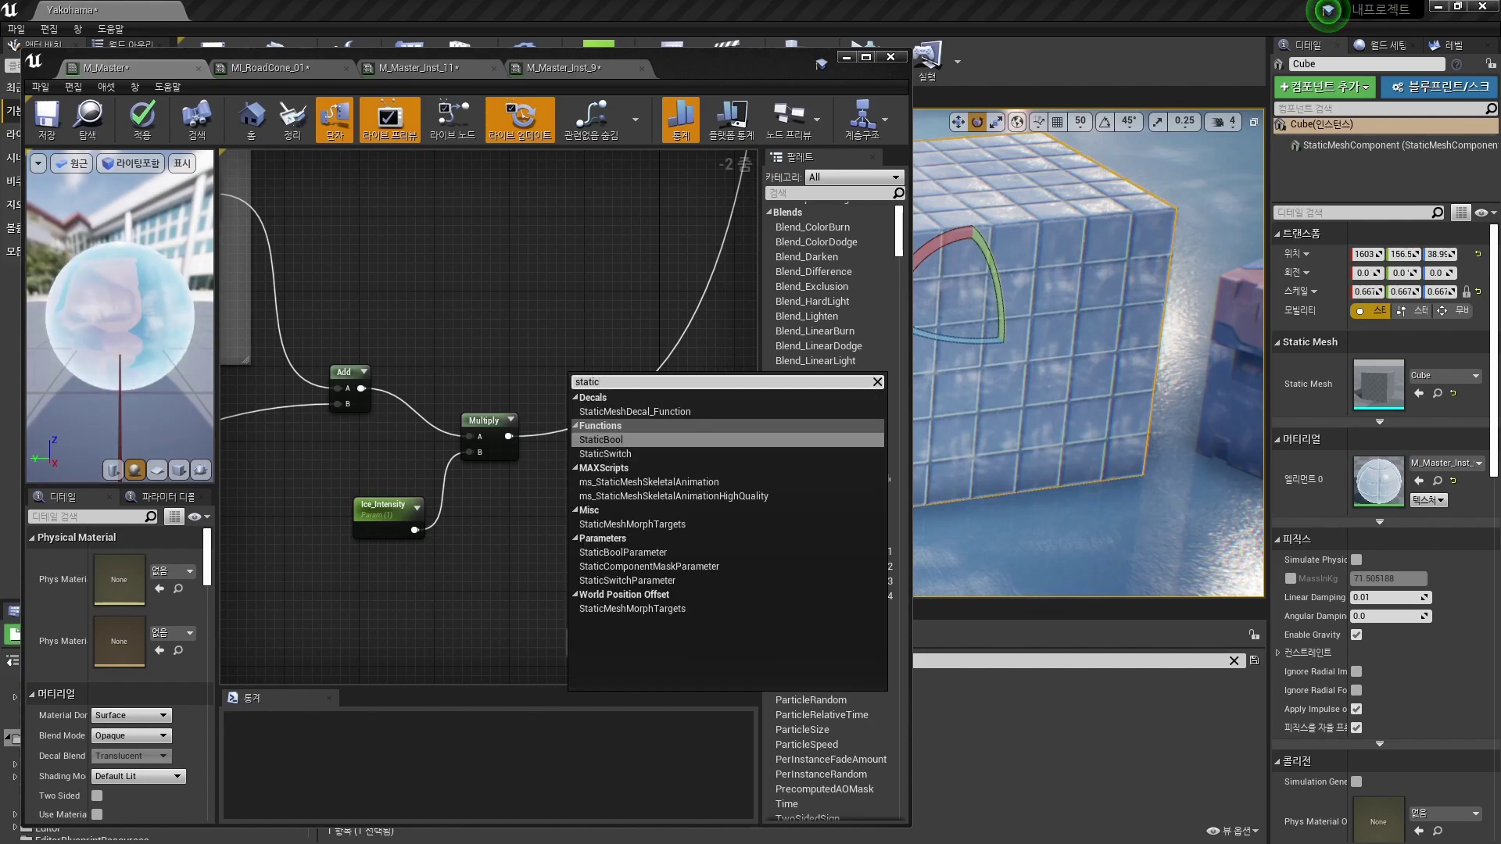
key("Down")
left_click(627, 580)
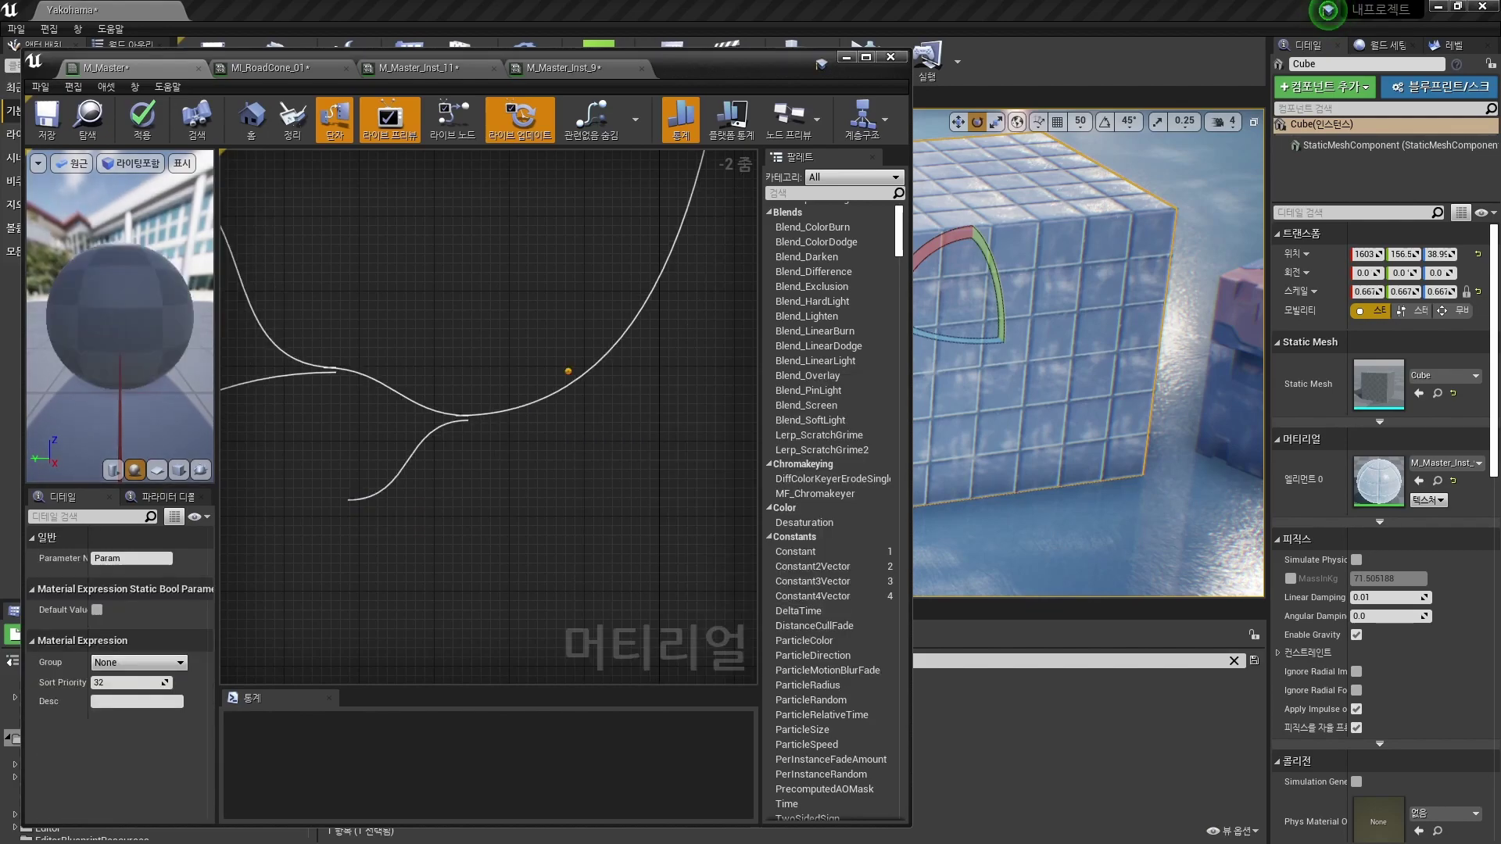
type("Use_")
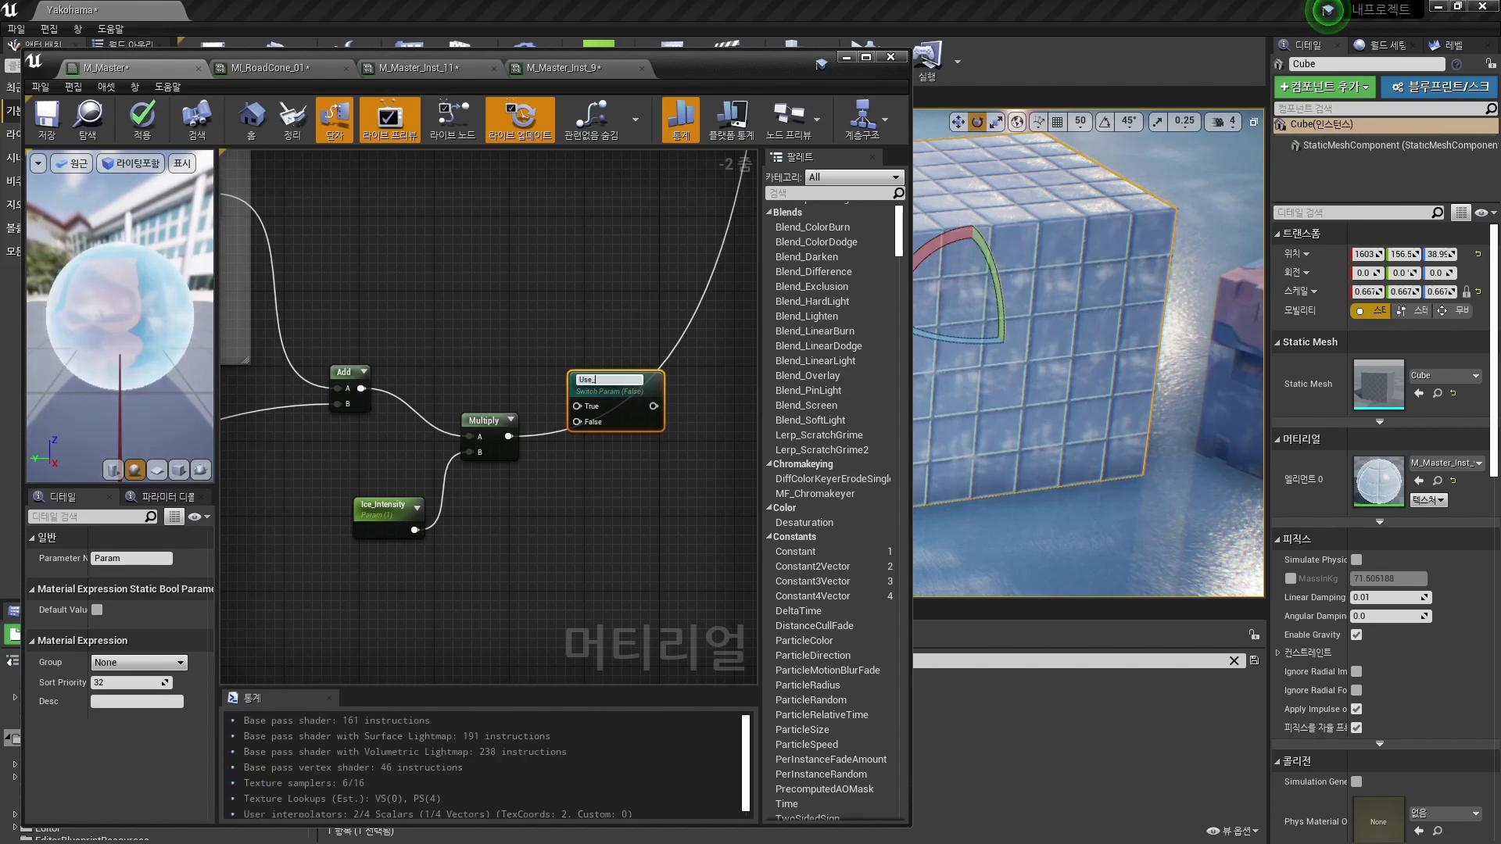
Step: Wire the Multiply output into the True input of Use_Ice and a new Constant node into its False input
left_click_drag(628, 389, 672, 422)
left_click_drag(508, 437, 616, 444)
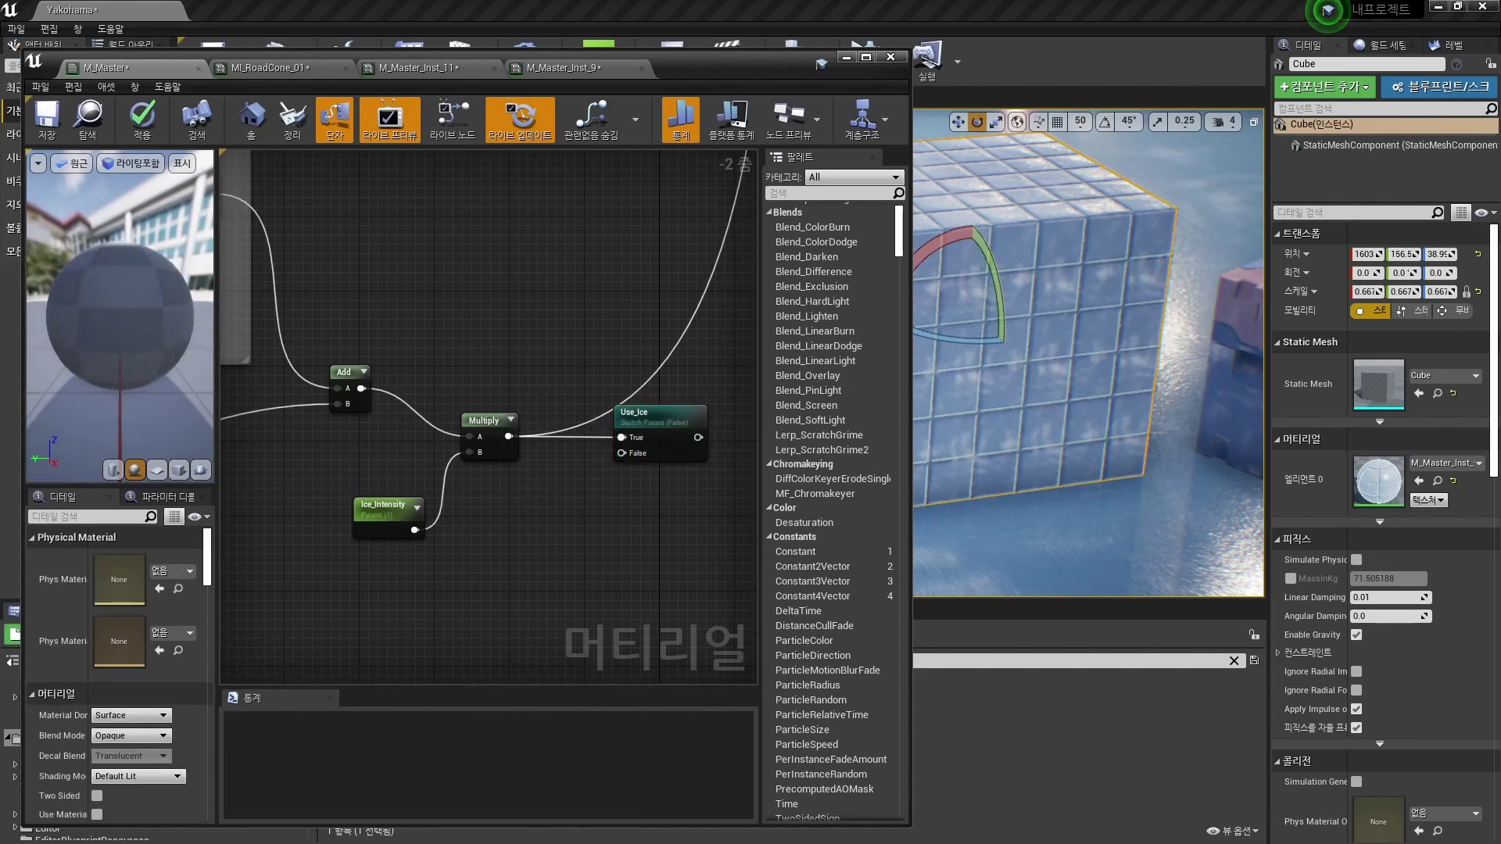
left_click(551, 510)
left_click_drag(558, 520, 601, 481)
Step: Create an Add node between the emissive and ice networks and wire the Use_Emissive switch output into its A input
right_click_drag(696, 350, 419, 544)
scroll(395, 578, "down", 3)
key("a")
left_click(516, 337)
right_click_drag(483, 265, 611, 404)
scroll(612, 403, "up", 1)
left_click_drag(531, 236, 670, 515)
Step: Connect the Use_Ice switch output to the B input of the new Add node
right_click_drag(658, 608, 582, 229)
right_click_drag(467, 368, 463, 470)
left_click_drag(448, 554, 594, 249)
right_click_drag(594, 249, 520, 536)
Step: Connect the new Add node's output to the Emissive Color input of M_Master and apply the material
left_click_drag(531, 525, 617, 228)
scroll(618, 217, "up", 3)
scroll(431, 418, "down", 4)
right_click_drag(430, 432, 623, 215)
left_click(141, 118)
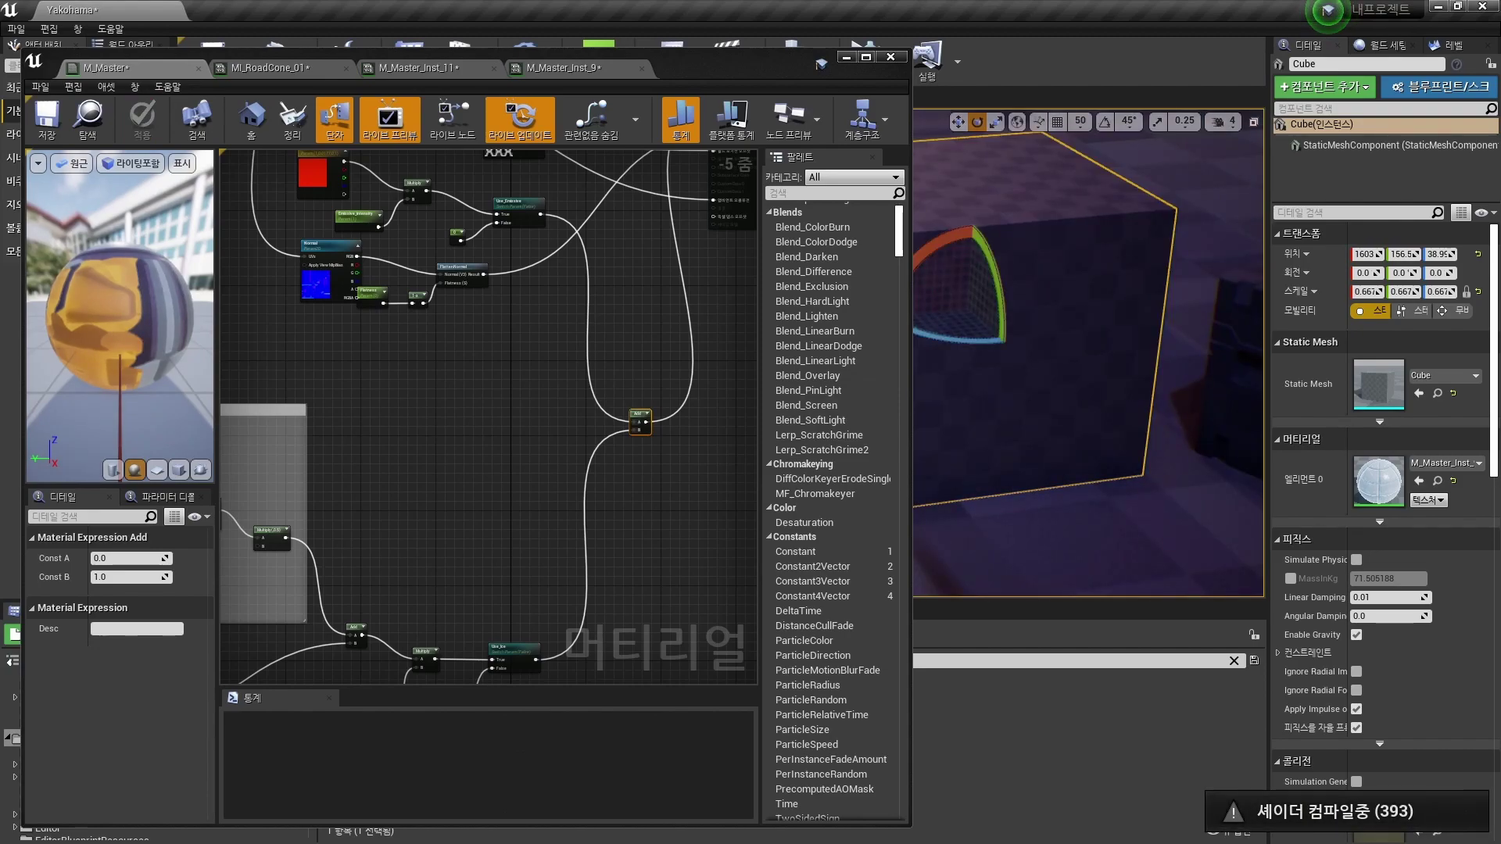
Step: Return to the level, select the road cone and reopen its material instance
left_click(847, 57)
right_click_drag(766, 328, 923, 348)
key("w")
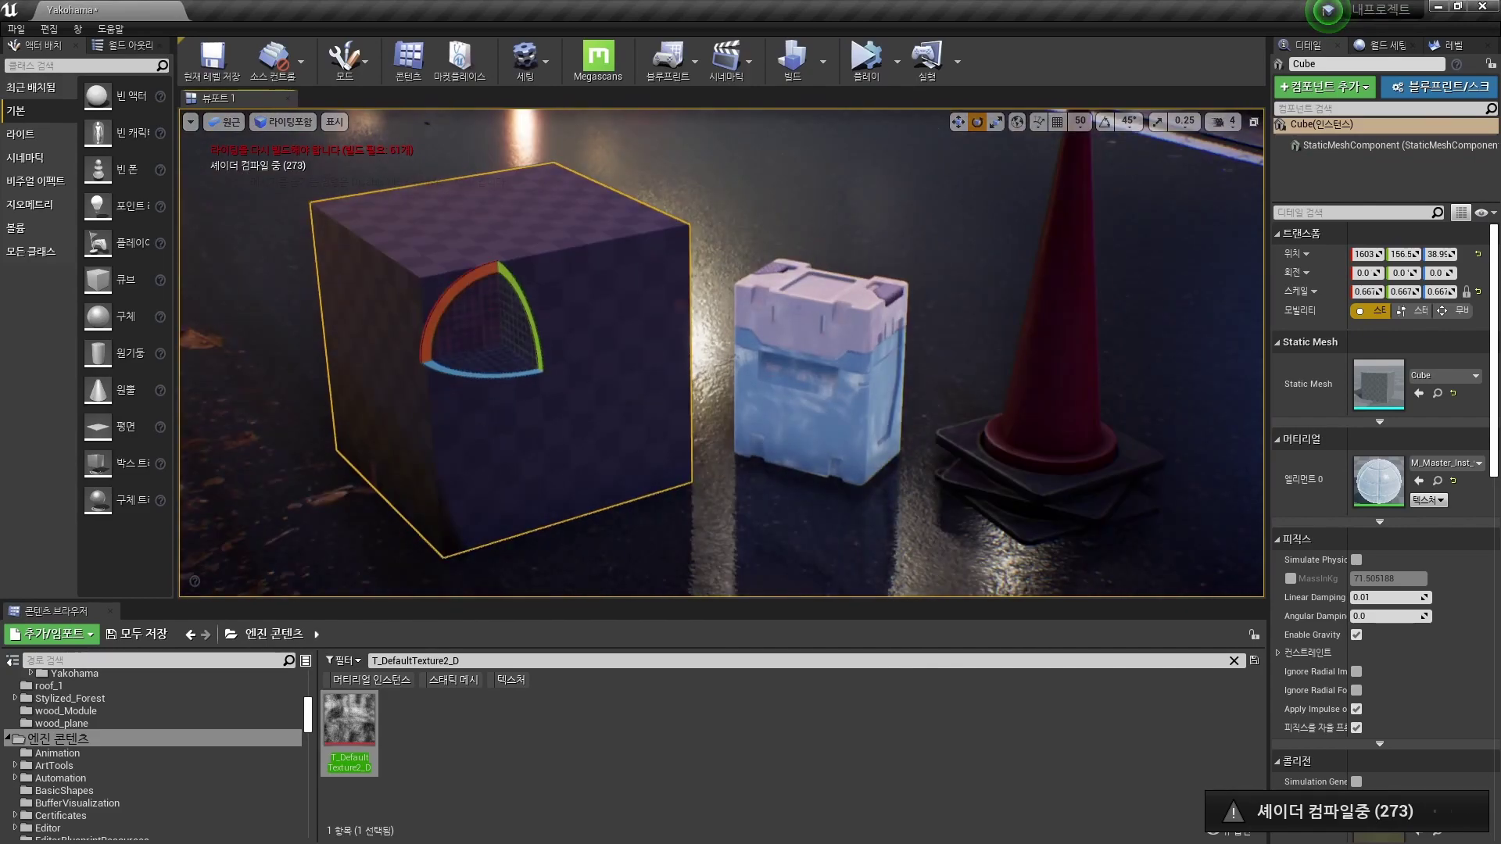
left_click(1094, 351)
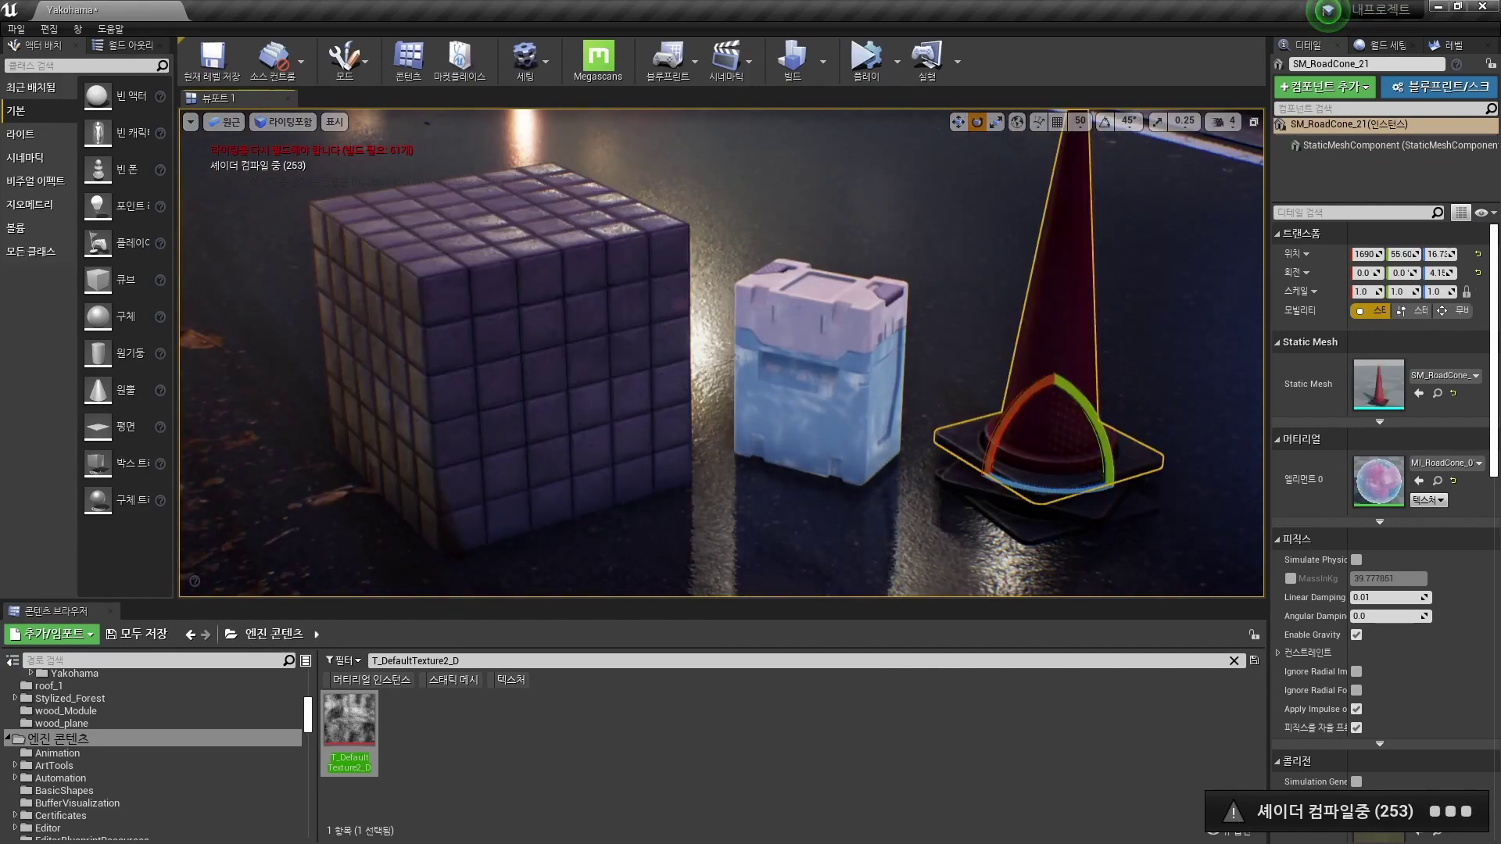
double_click(1379, 479)
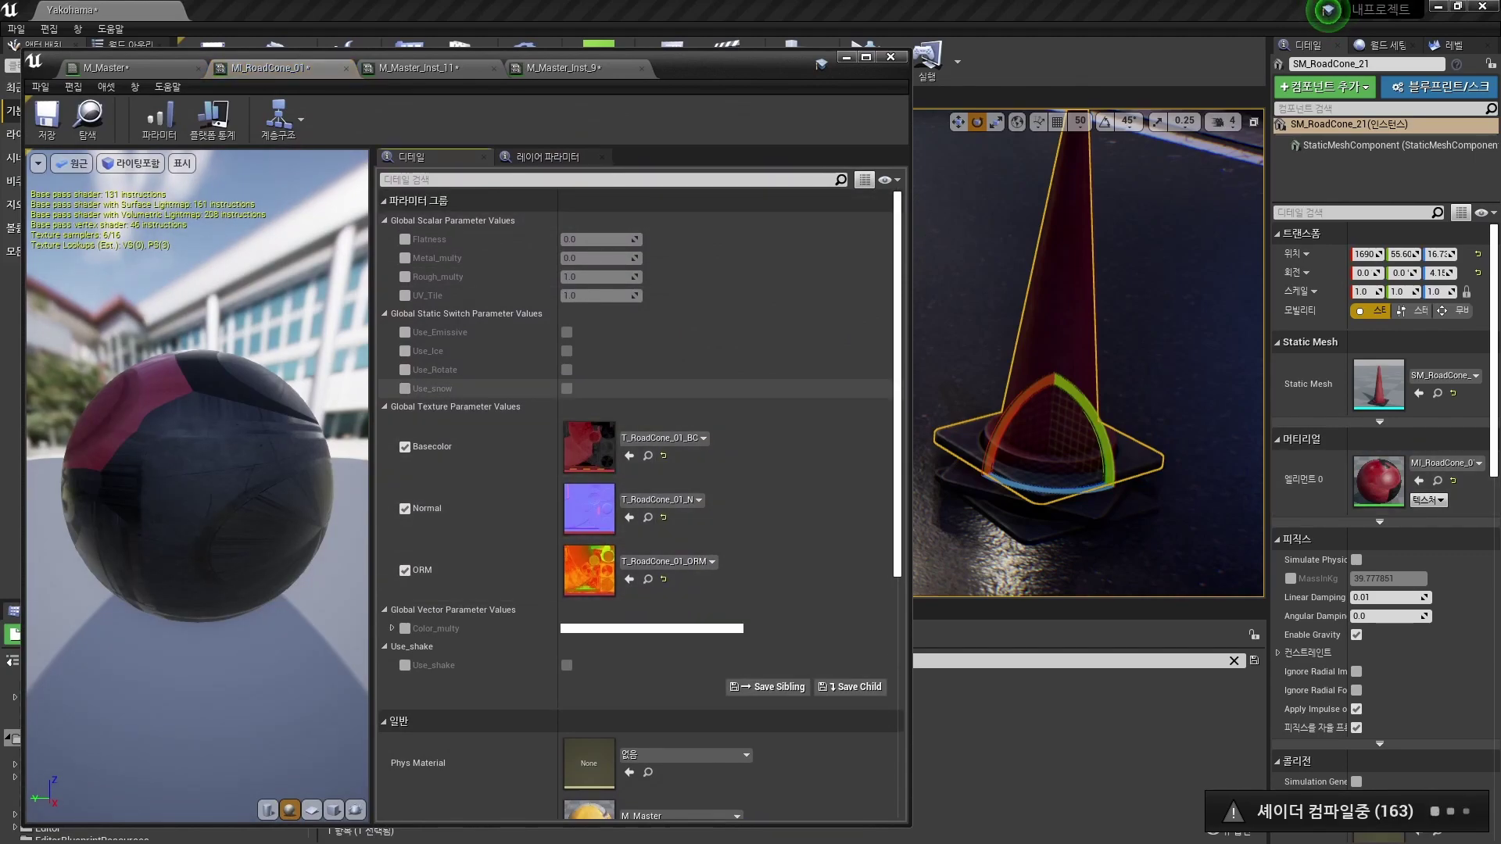
Step: Override Use_snow and Use_Ice in MI_RoadCone_01 and turn on Use_Ice
left_click(405, 389)
left_click(404, 351)
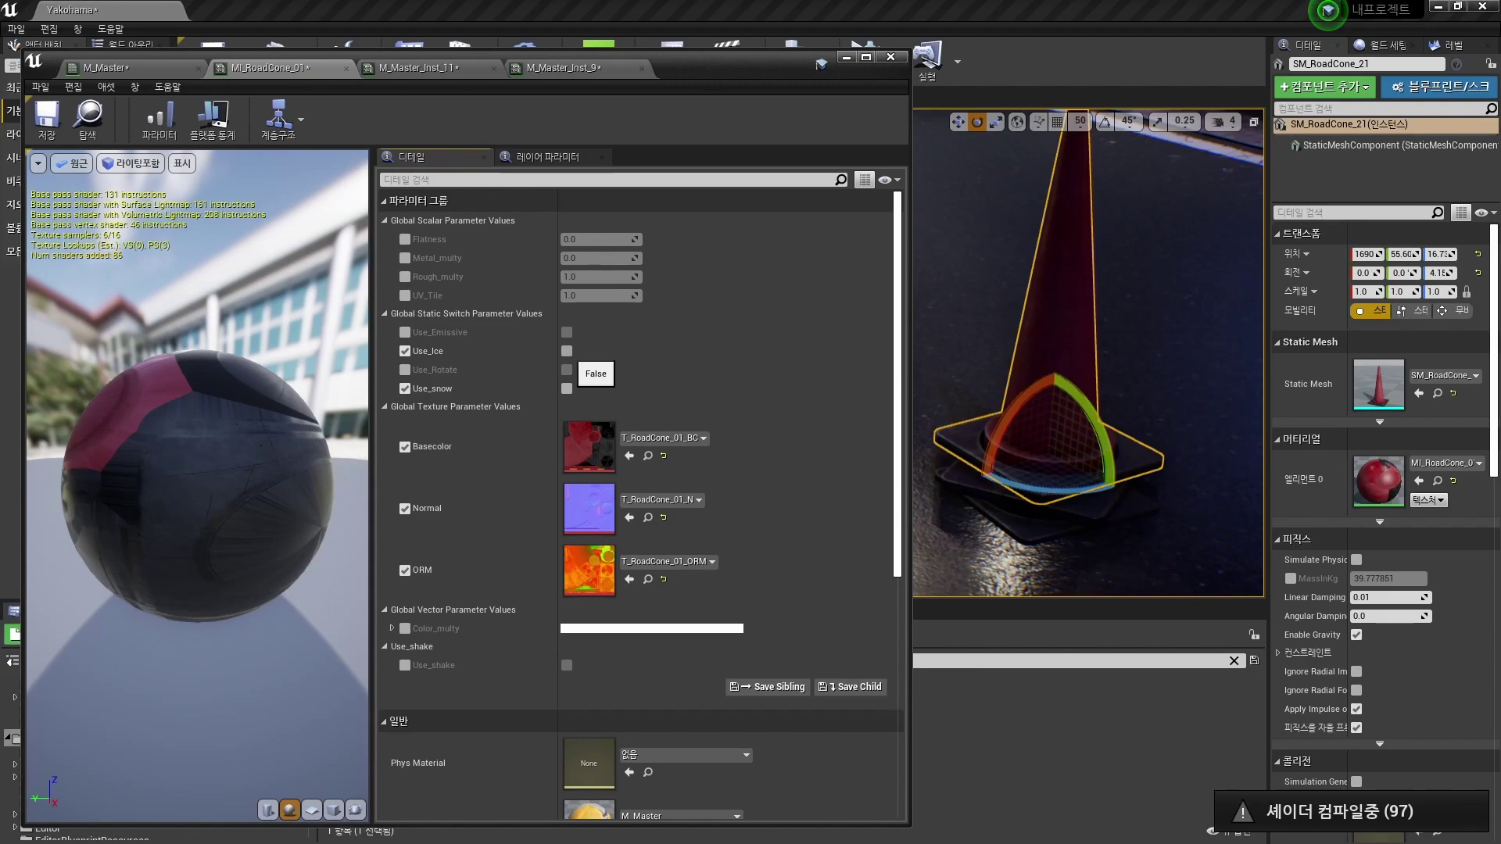
left_click(567, 351)
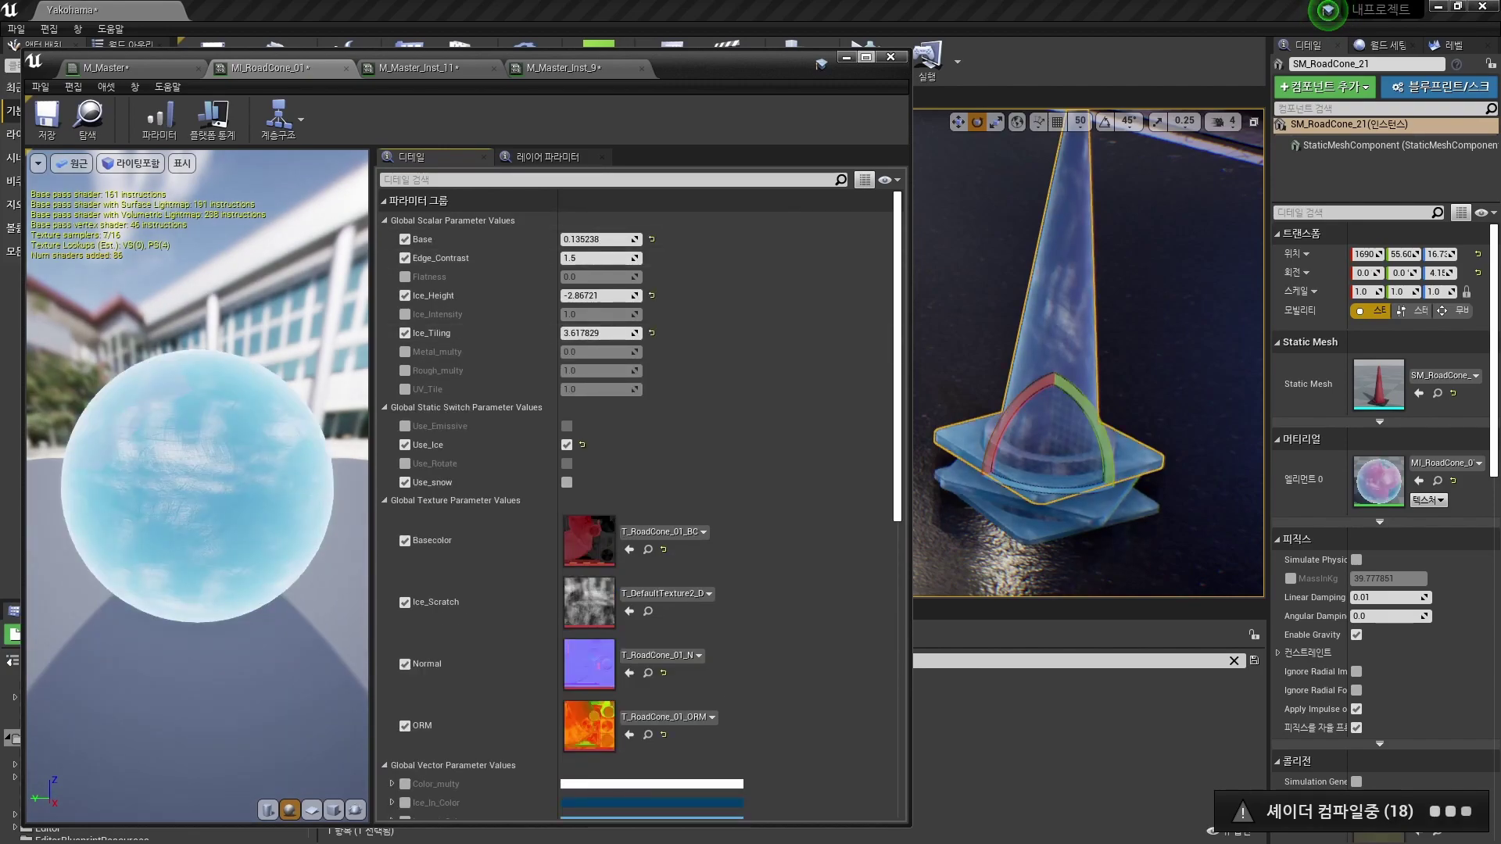
Step: Select the tiled cube in the level and open its material instance at the static switch parameters
left_click(847, 57)
left_click(532, 352)
double_click(1379, 481)
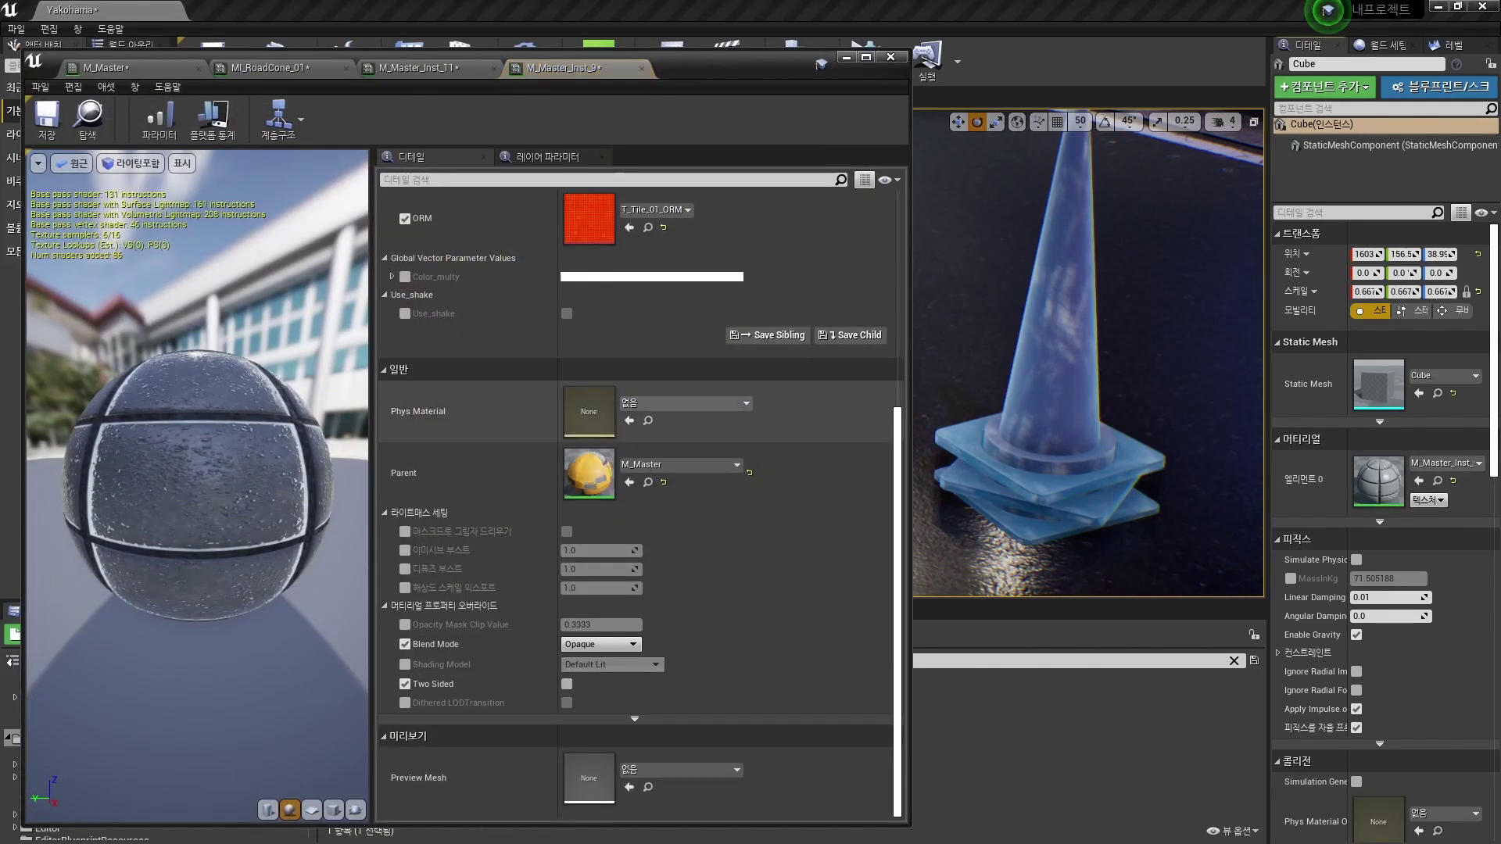
scroll(641, 352, "up", 5)
scroll(634, 380, "up", 5)
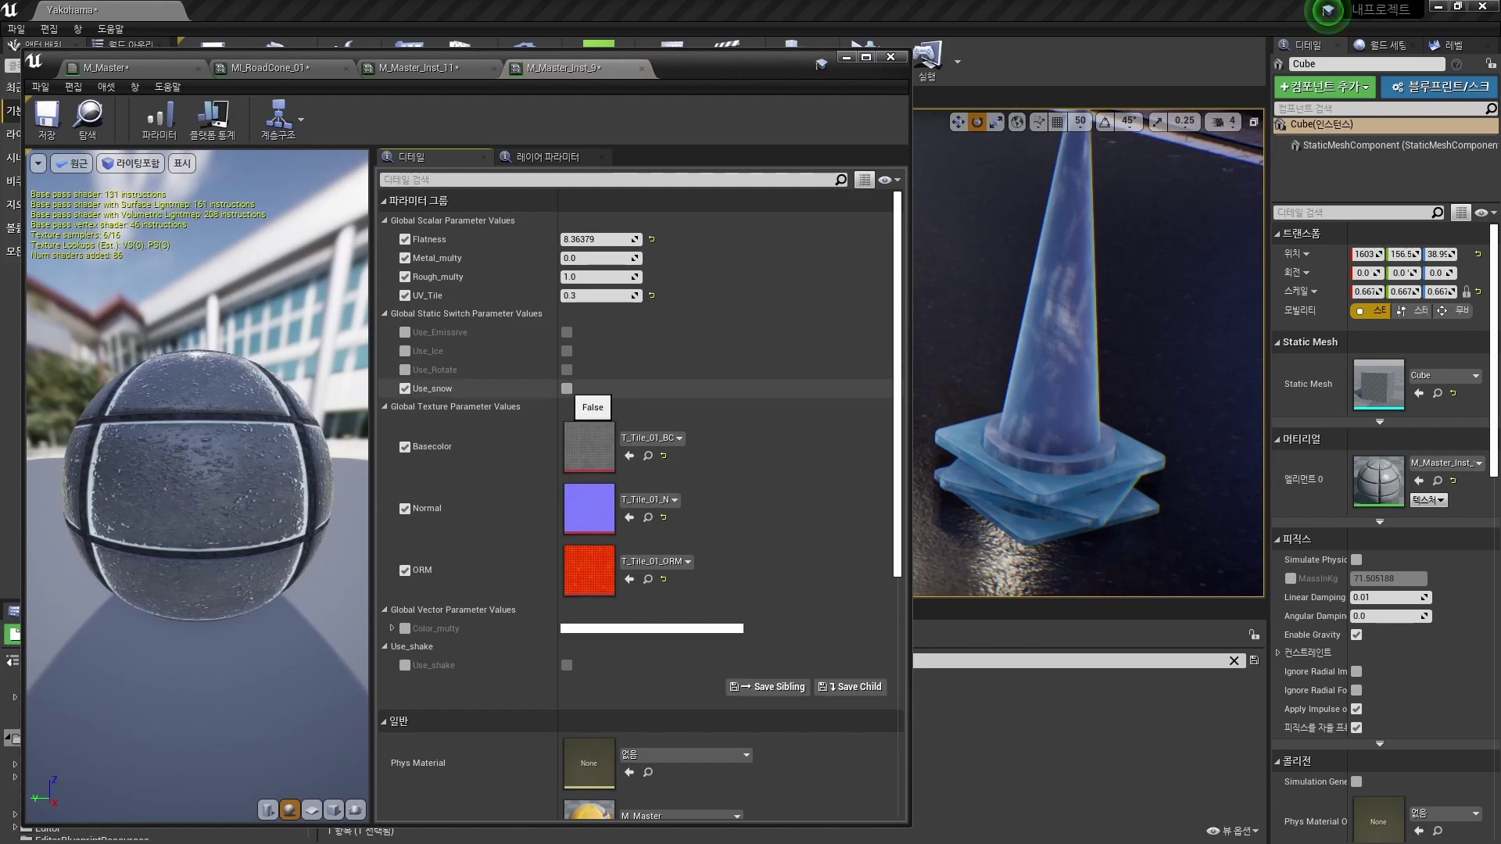
Step: Turn on Use_snow and Use_Ice in the tiled cube's material instance and return to the level to check the cube
left_click(567, 388)
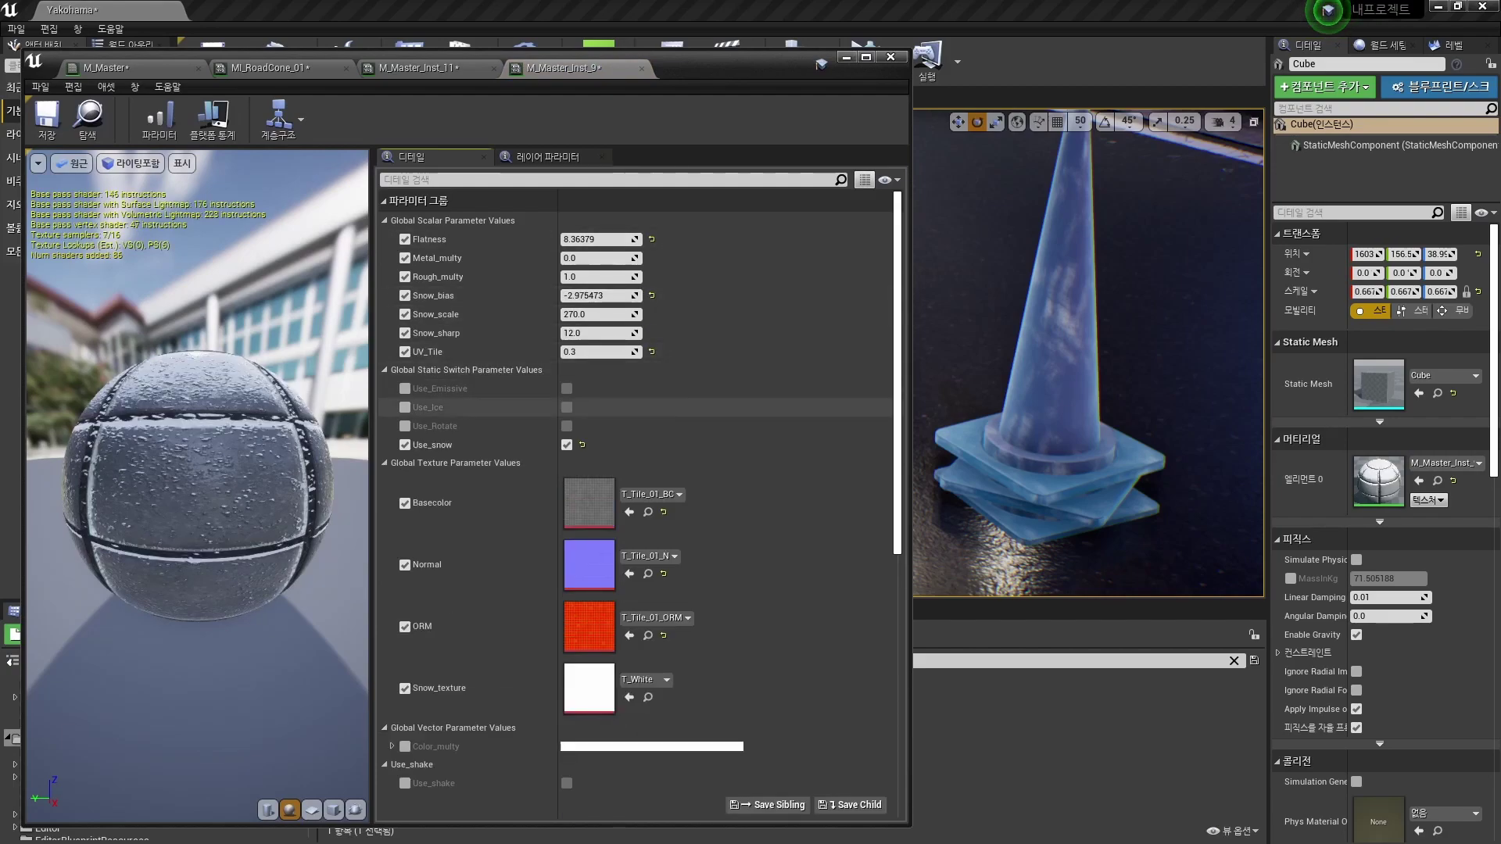
left_click(567, 407)
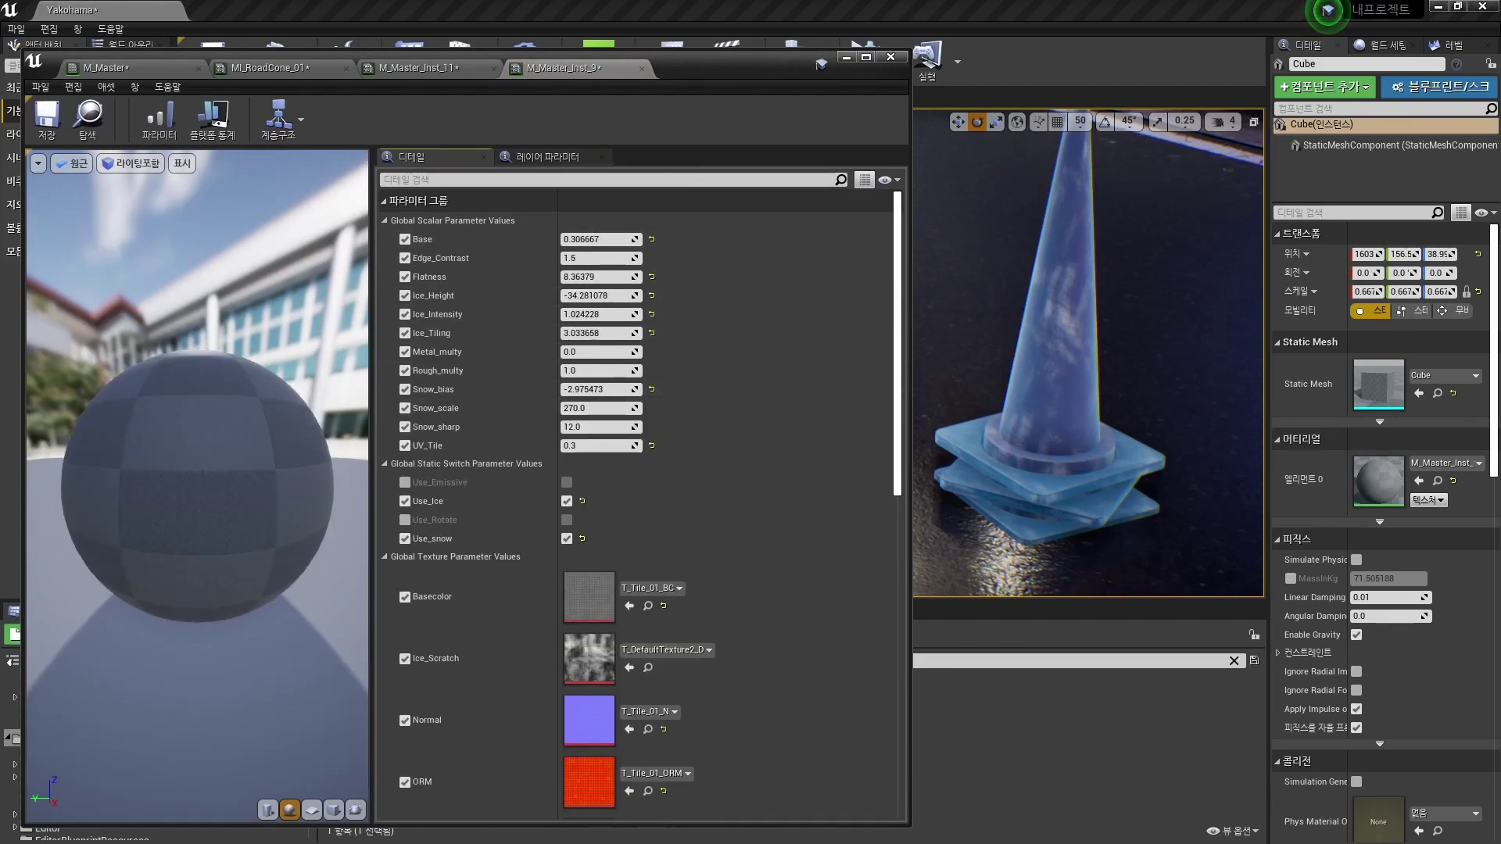
left_click(847, 57)
right_click_drag(782, 312, 715, 383)
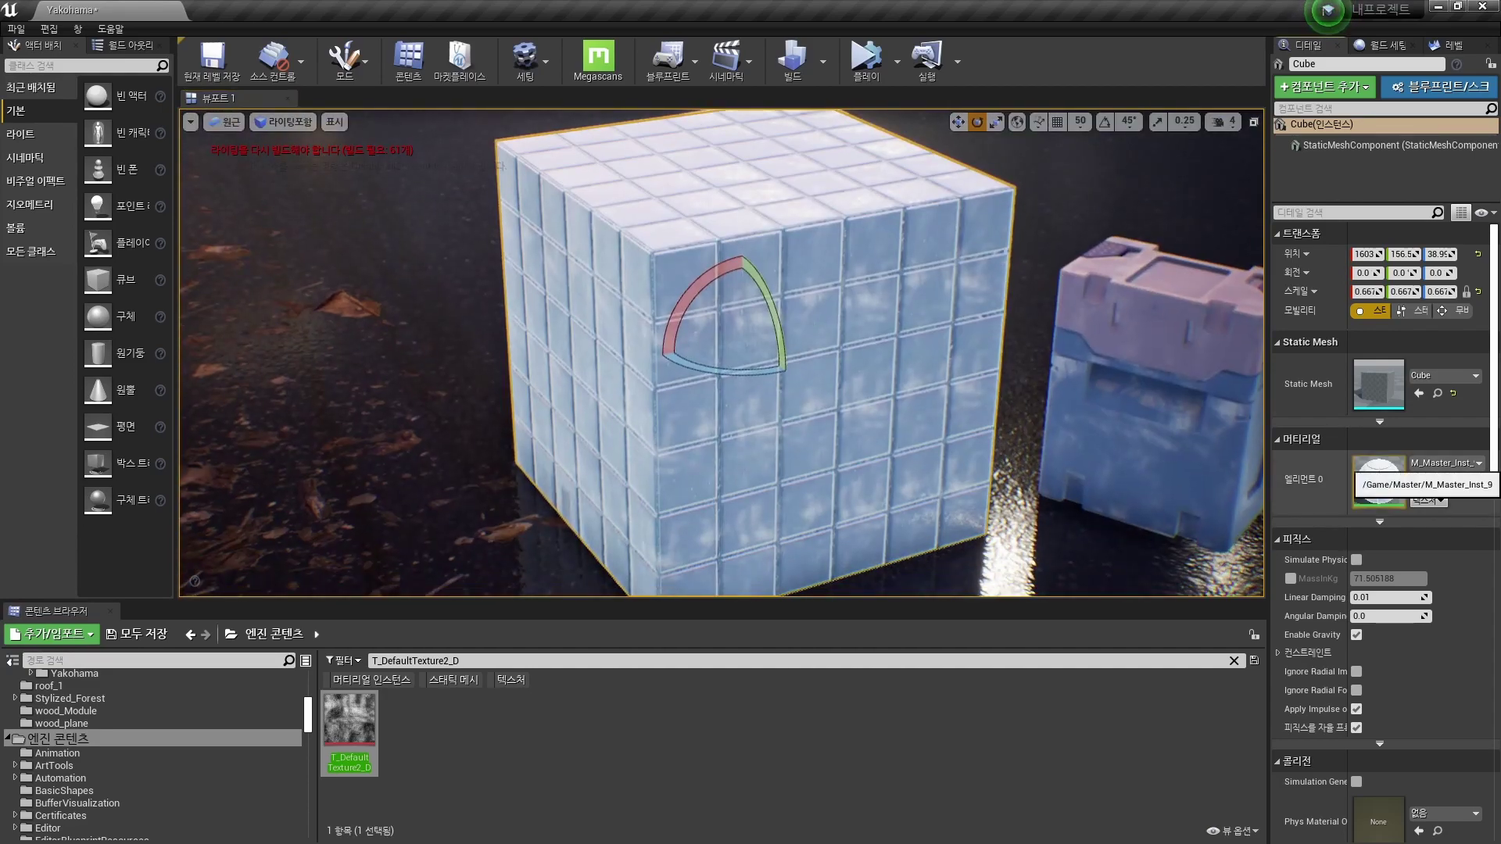
Step: Reopen the cube's material instance and set Ice_out_Color to a salmon red
double_click(1379, 479)
scroll(638, 509, "down", 2)
scroll(638, 430, "up", 1)
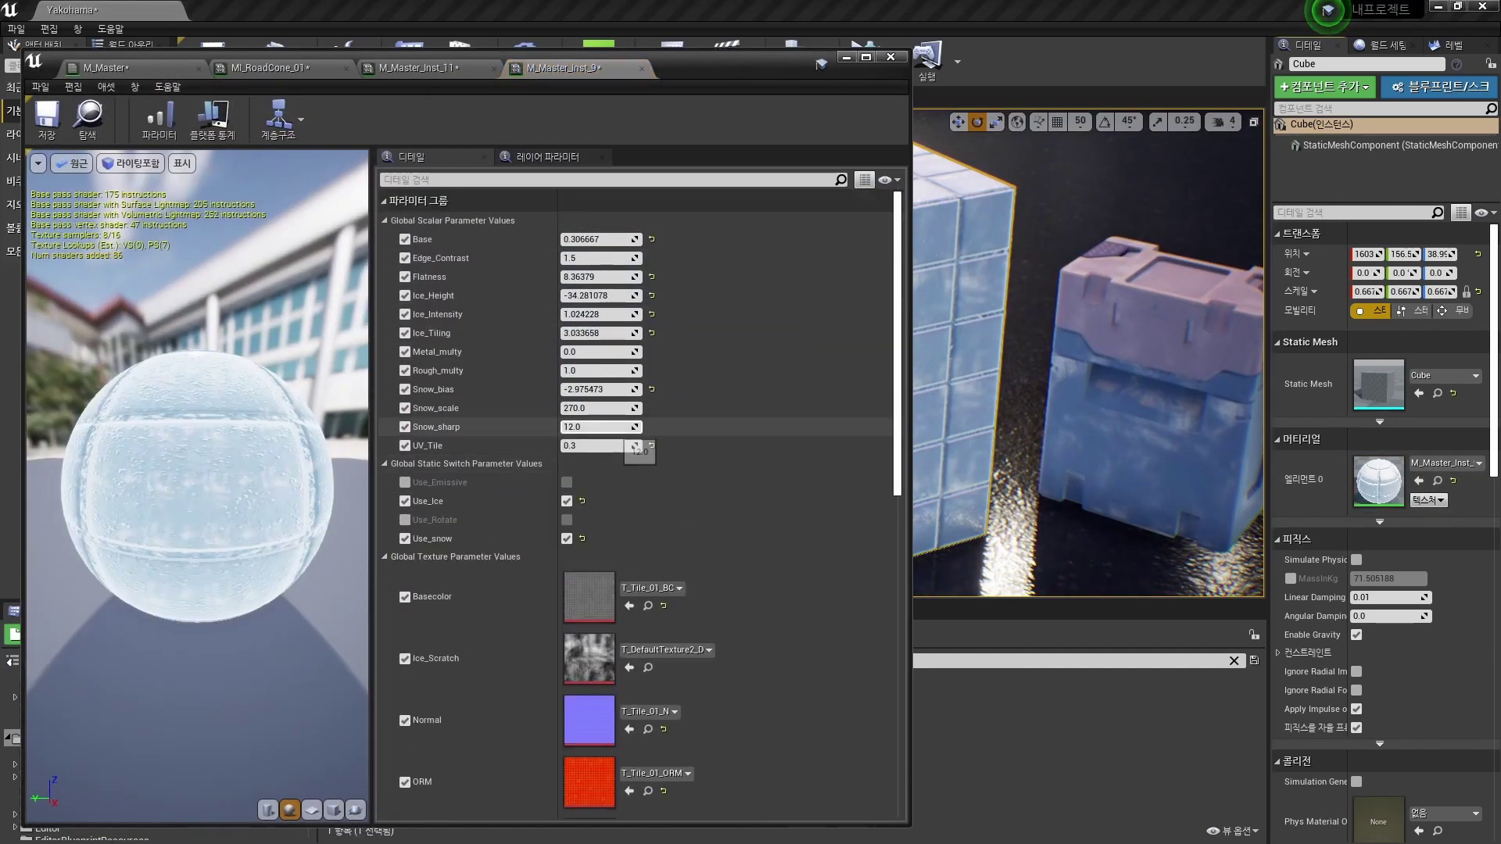
scroll(629, 428, "down", 6)
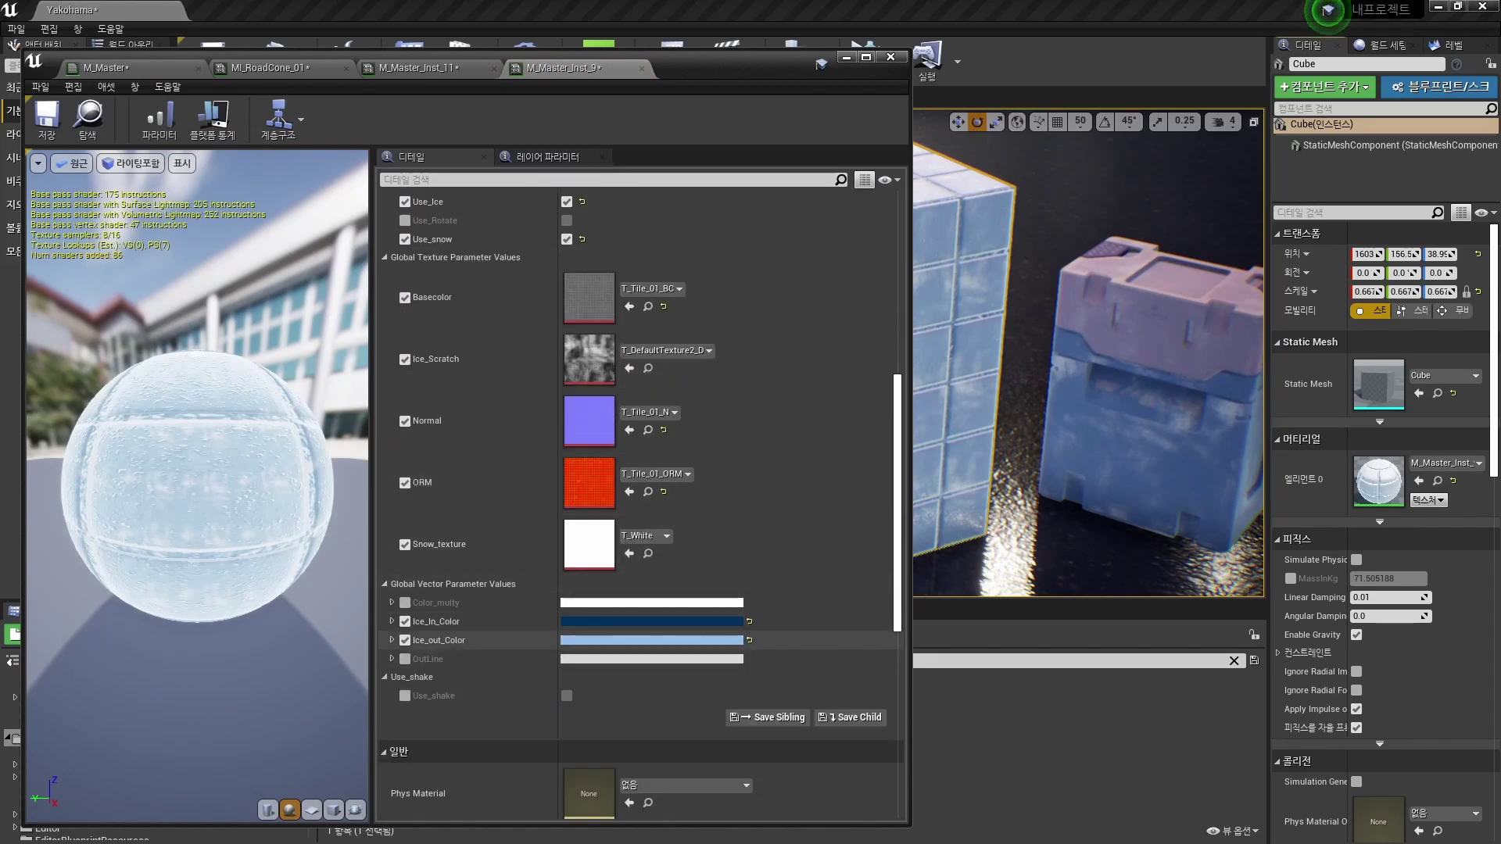
left_click(651, 640)
left_click(790, 552)
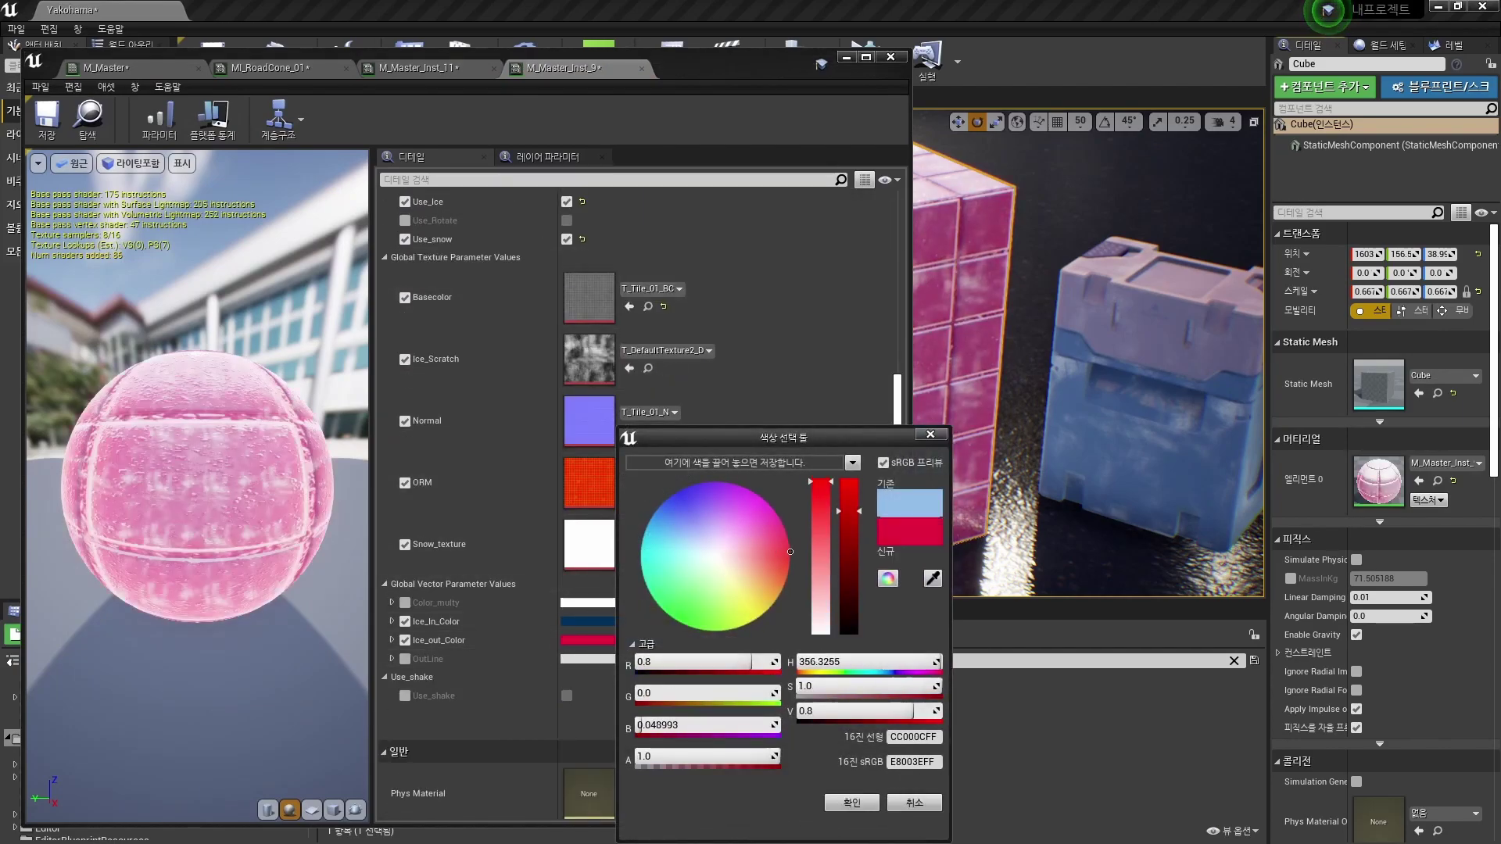
right_click_drag(1094, 313, 1047, 317)
mouse_move(754, 505)
left_mouse_down()
mouse_move(771, 598)
mouse_move(688, 539)
mouse_move(675, 585)
mouse_move(726, 598)
mouse_move(696, 607)
mouse_move(782, 561)
left_mouse_up()
left_click(851, 803)
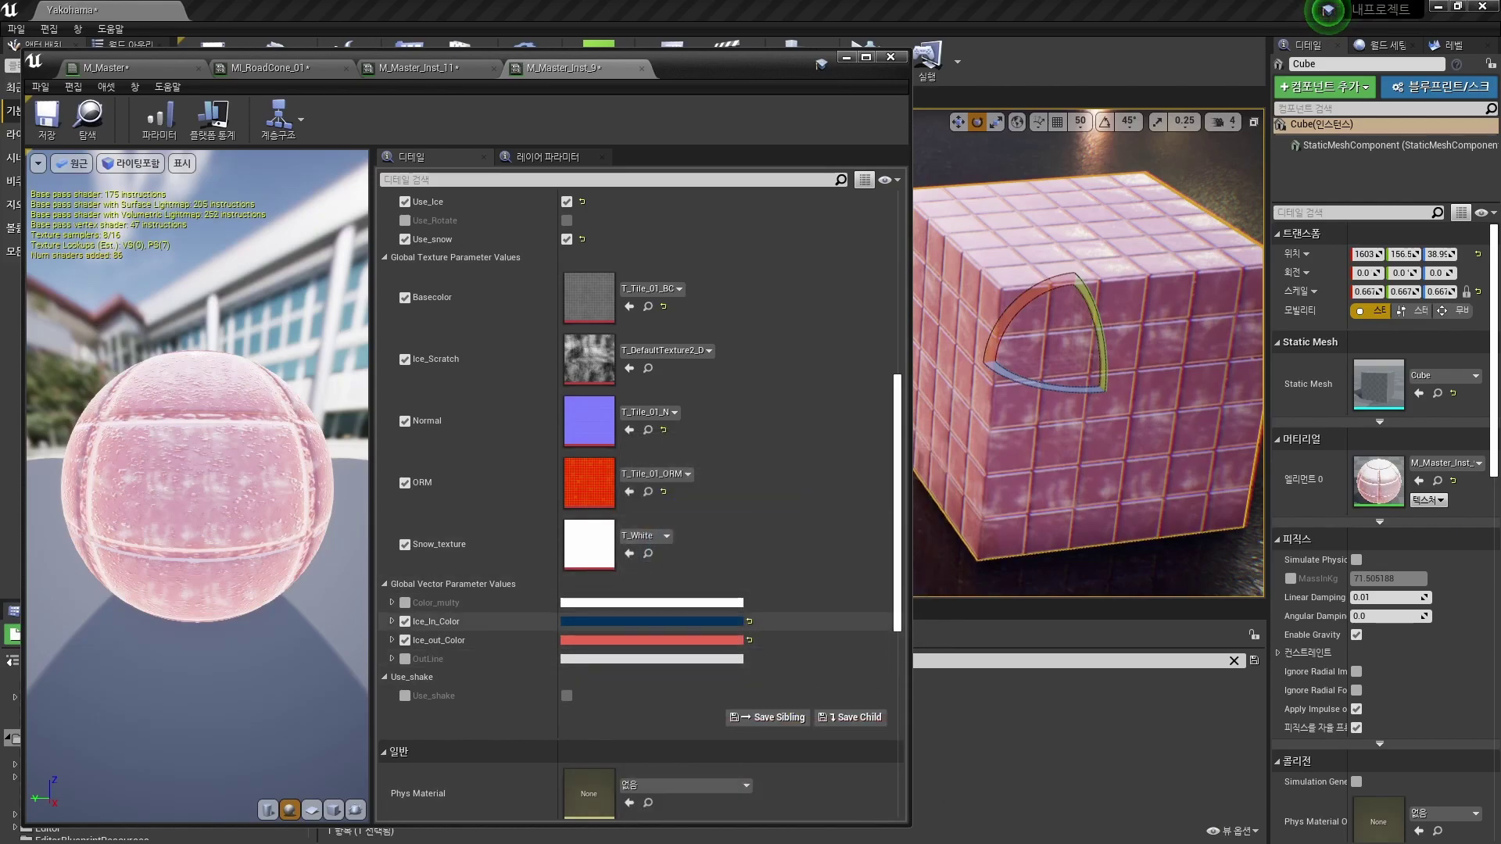
Step: Set Ice_In_Color of the cube's material instance to a saturated deep blue
left_click(586, 621)
left_click_drag(670, 507, 772, 497)
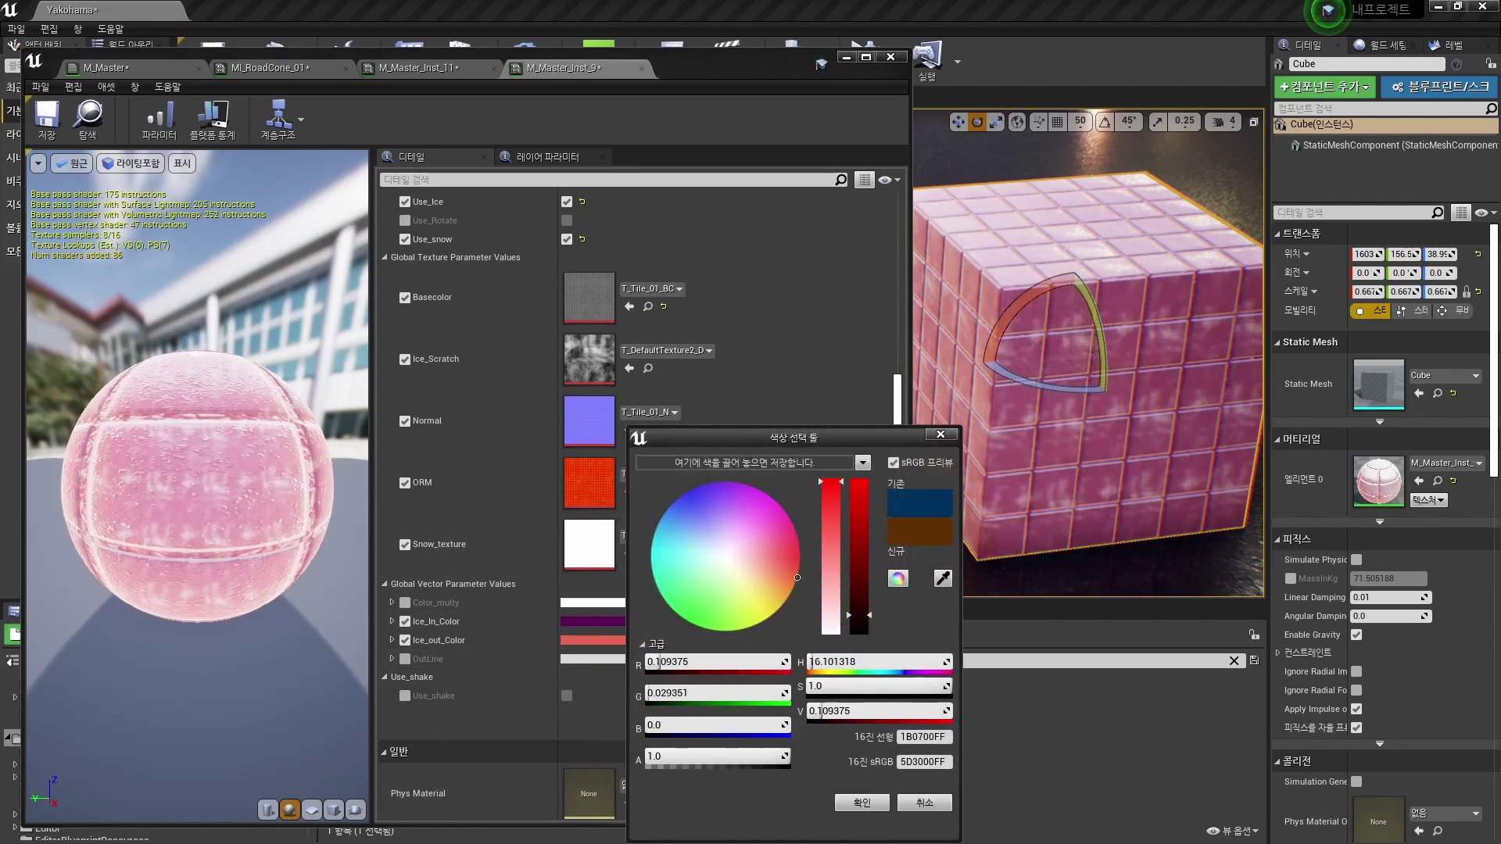
mouse_move(859, 629)
left_mouse_down()
mouse_move(859, 500)
mouse_move(860, 609)
left_mouse_up()
left_click(685, 493)
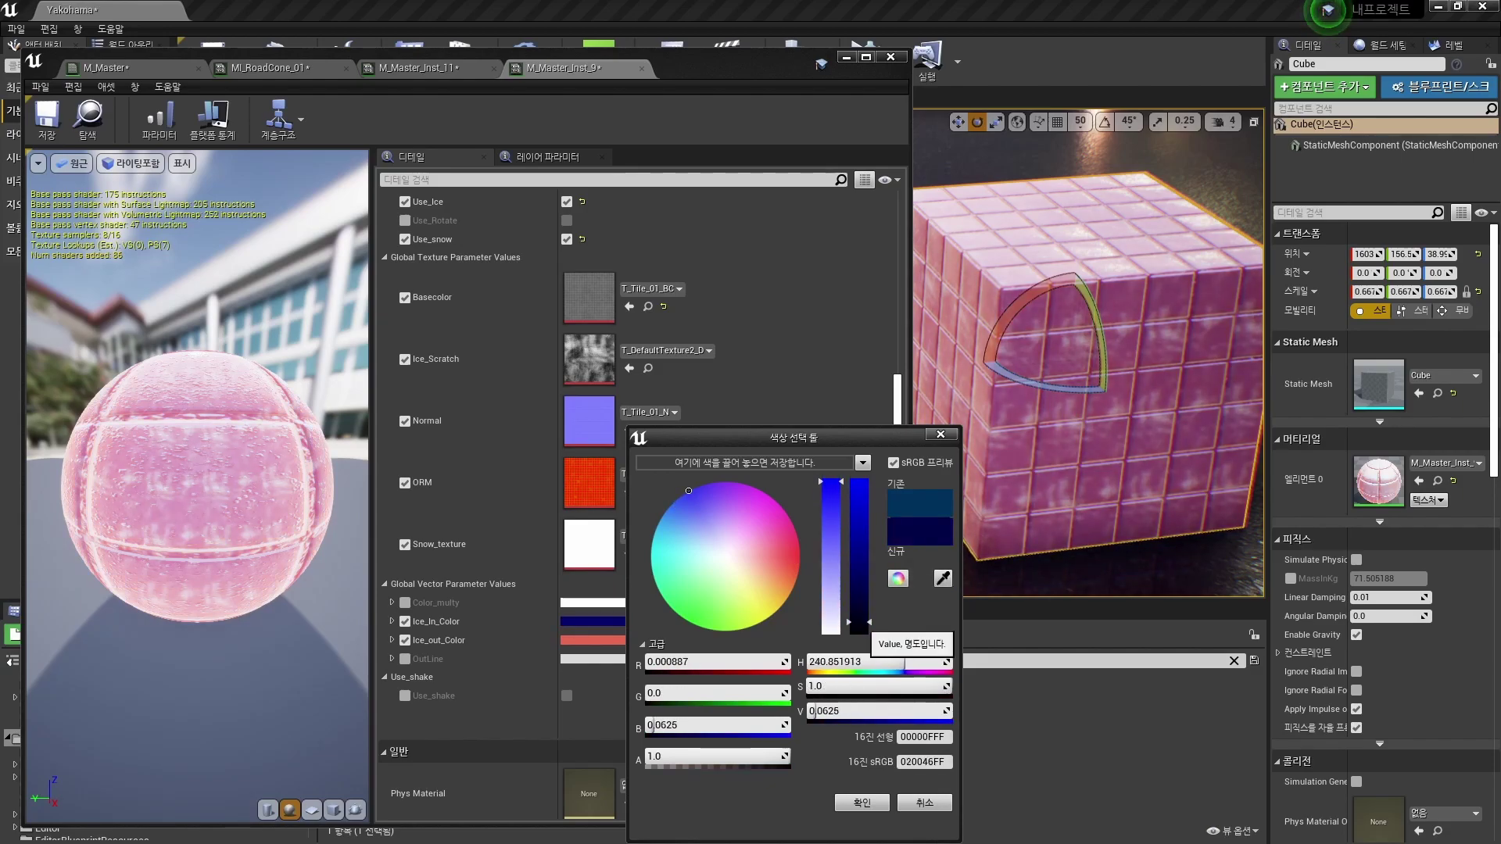
left_click(861, 803)
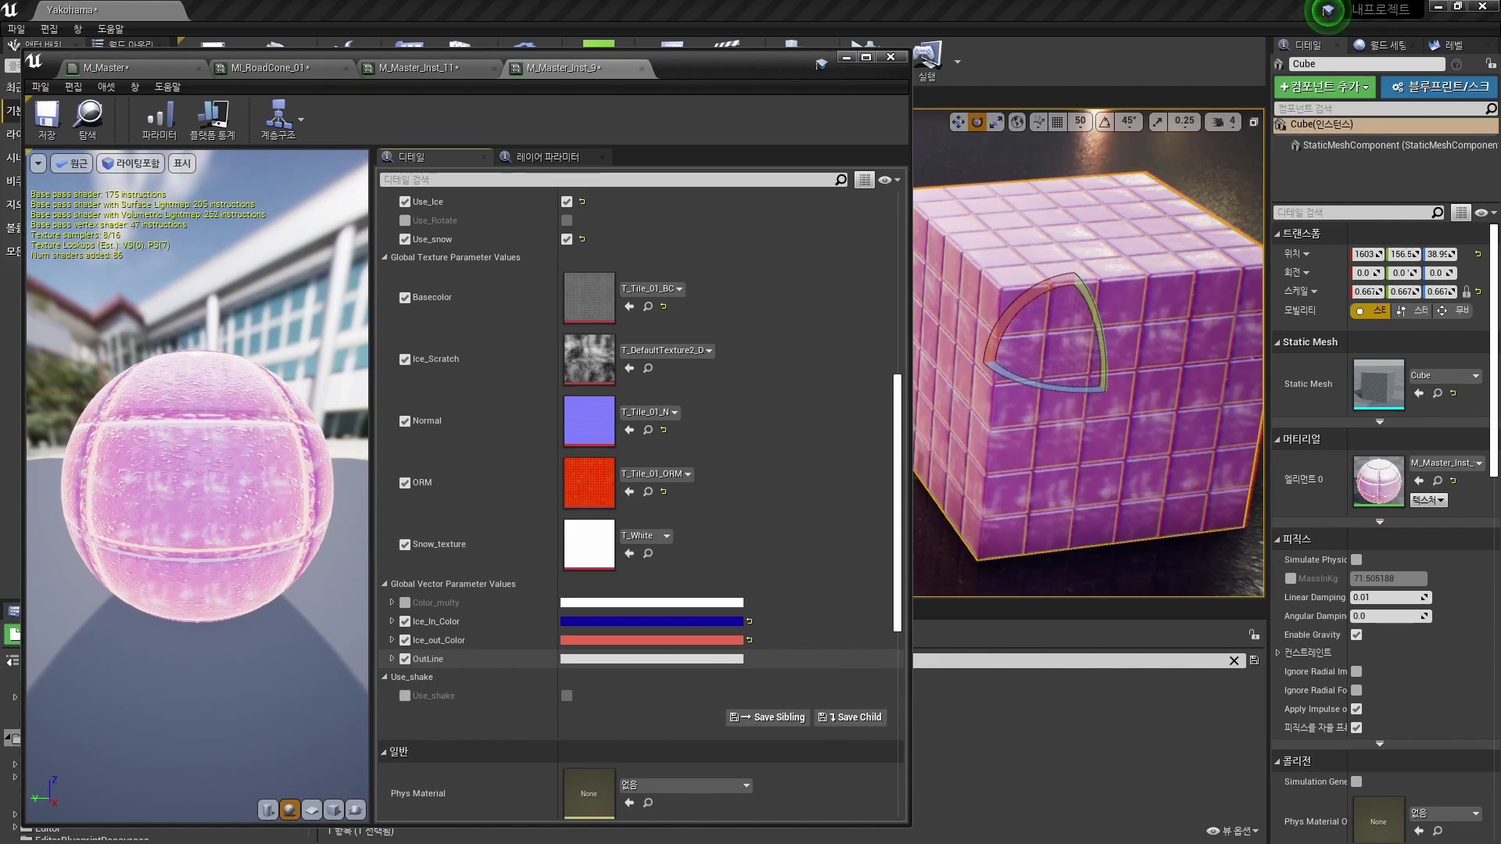
Step: Set the OutLine color parameter of the cube's material instance to a brighter, near-white color
left_click(566, 659)
mouse_move(688, 504)
left_mouse_down()
mouse_move(702, 494)
mouse_move(767, 643)
left_mouse_up()
left_click_drag(796, 519, 796, 416)
left_click(798, 803)
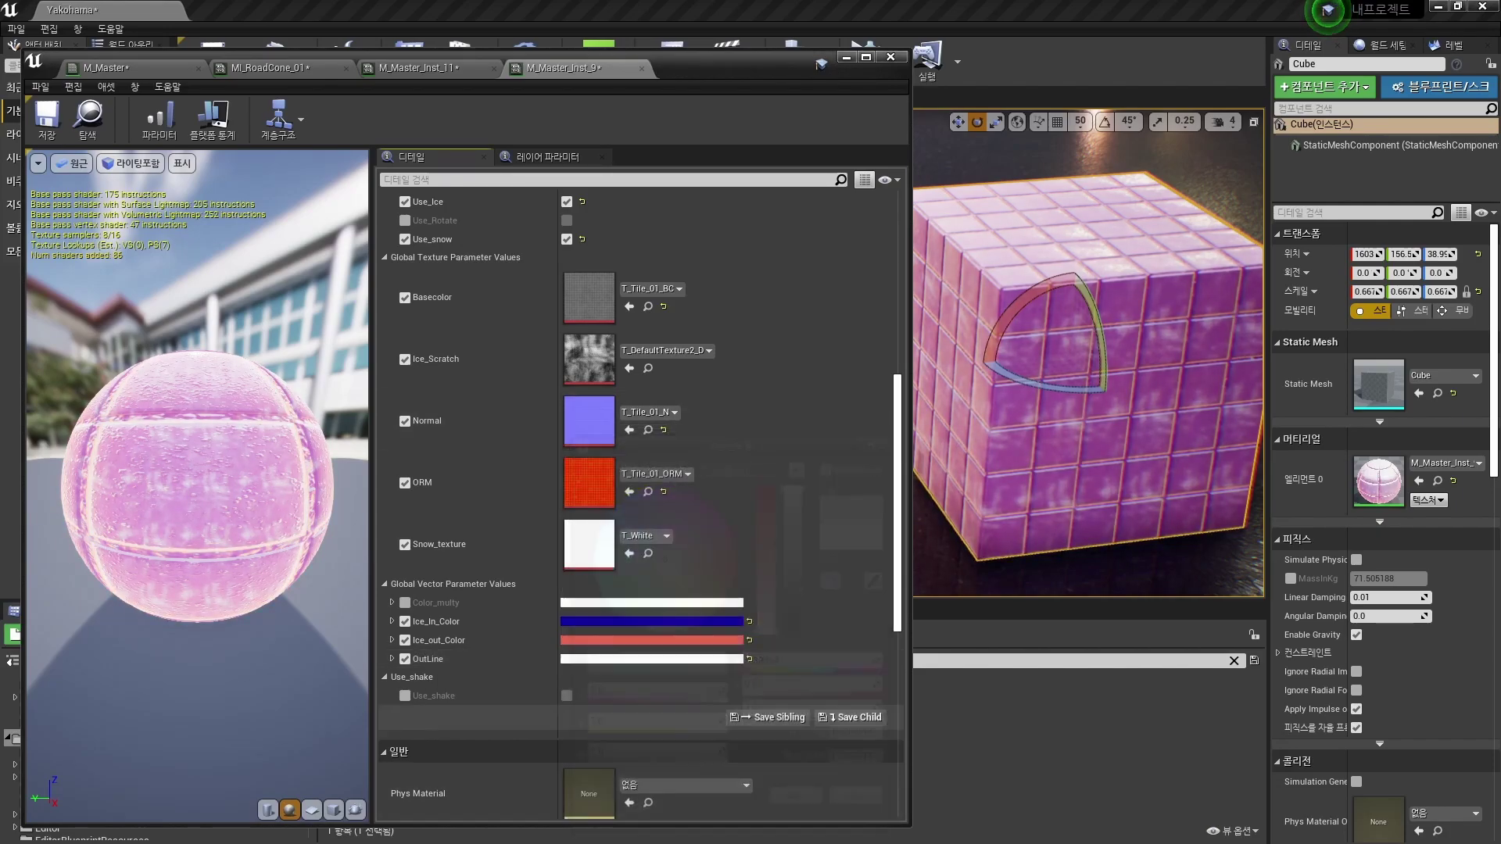
Step: Lower UV_Tile to about 0.22 and set Ice_Height to about -15.8 and Ice_Intensity to about 0.88
scroll(637, 500, "up", 8)
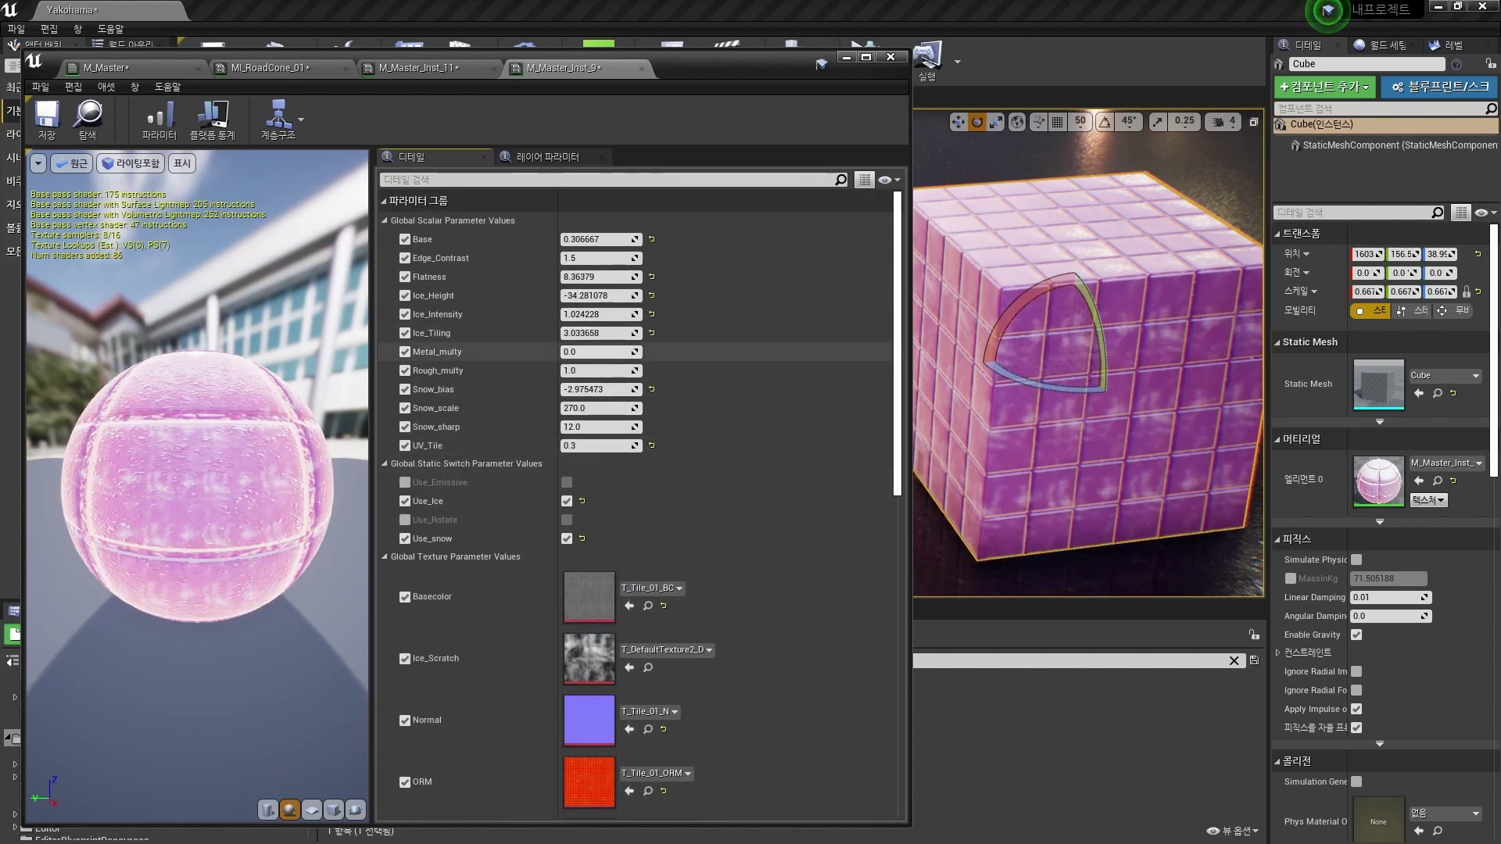
left_click_drag(598, 445, 574, 446)
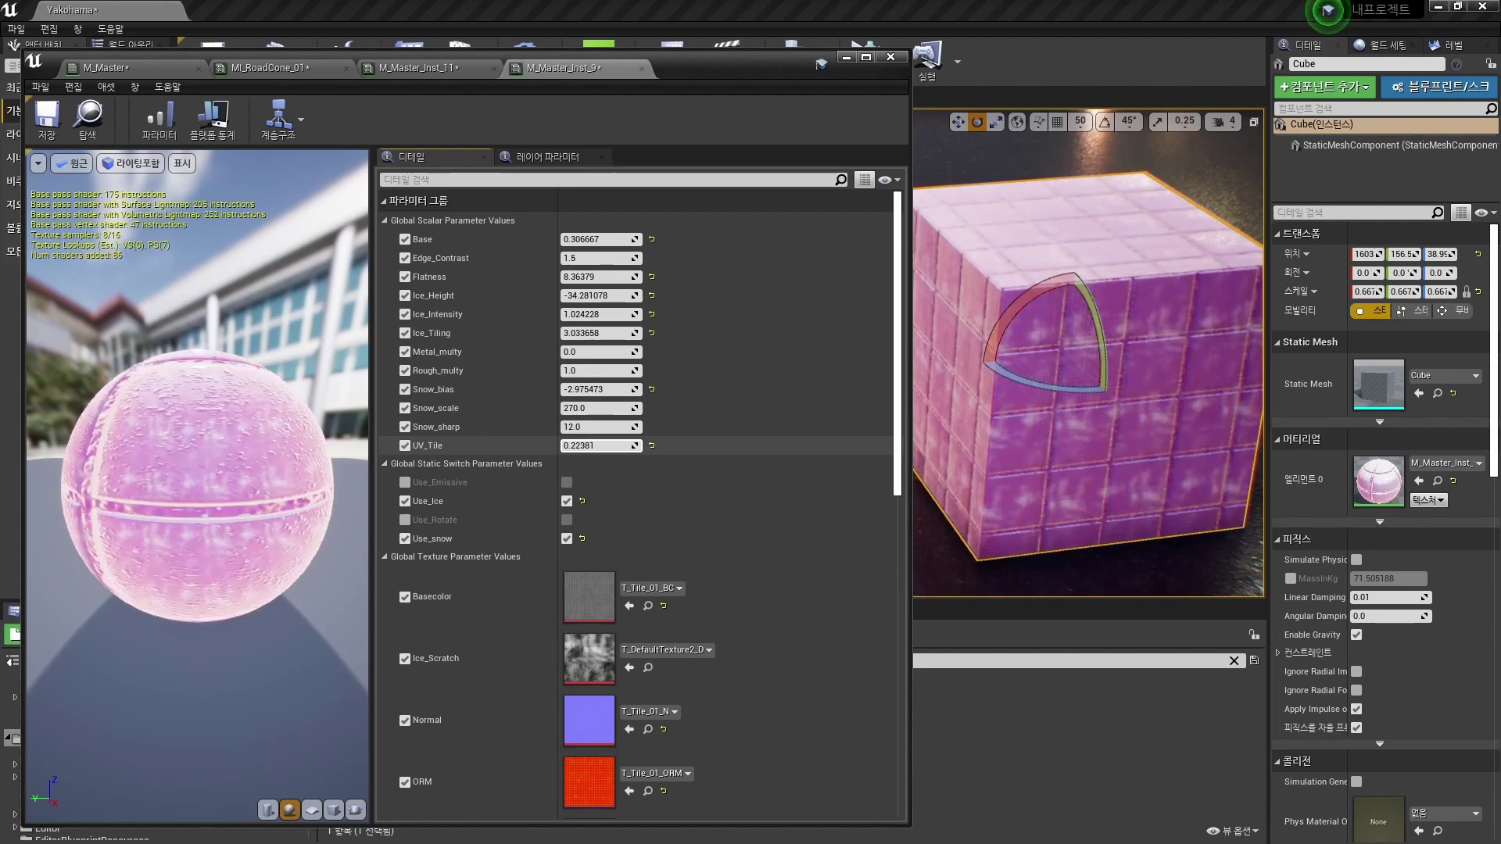
mouse_move(618, 295)
left_mouse_down()
mouse_move(586, 296)
mouse_move(656, 295)
mouse_move(574, 315)
mouse_move(602, 314)
left_mouse_up()
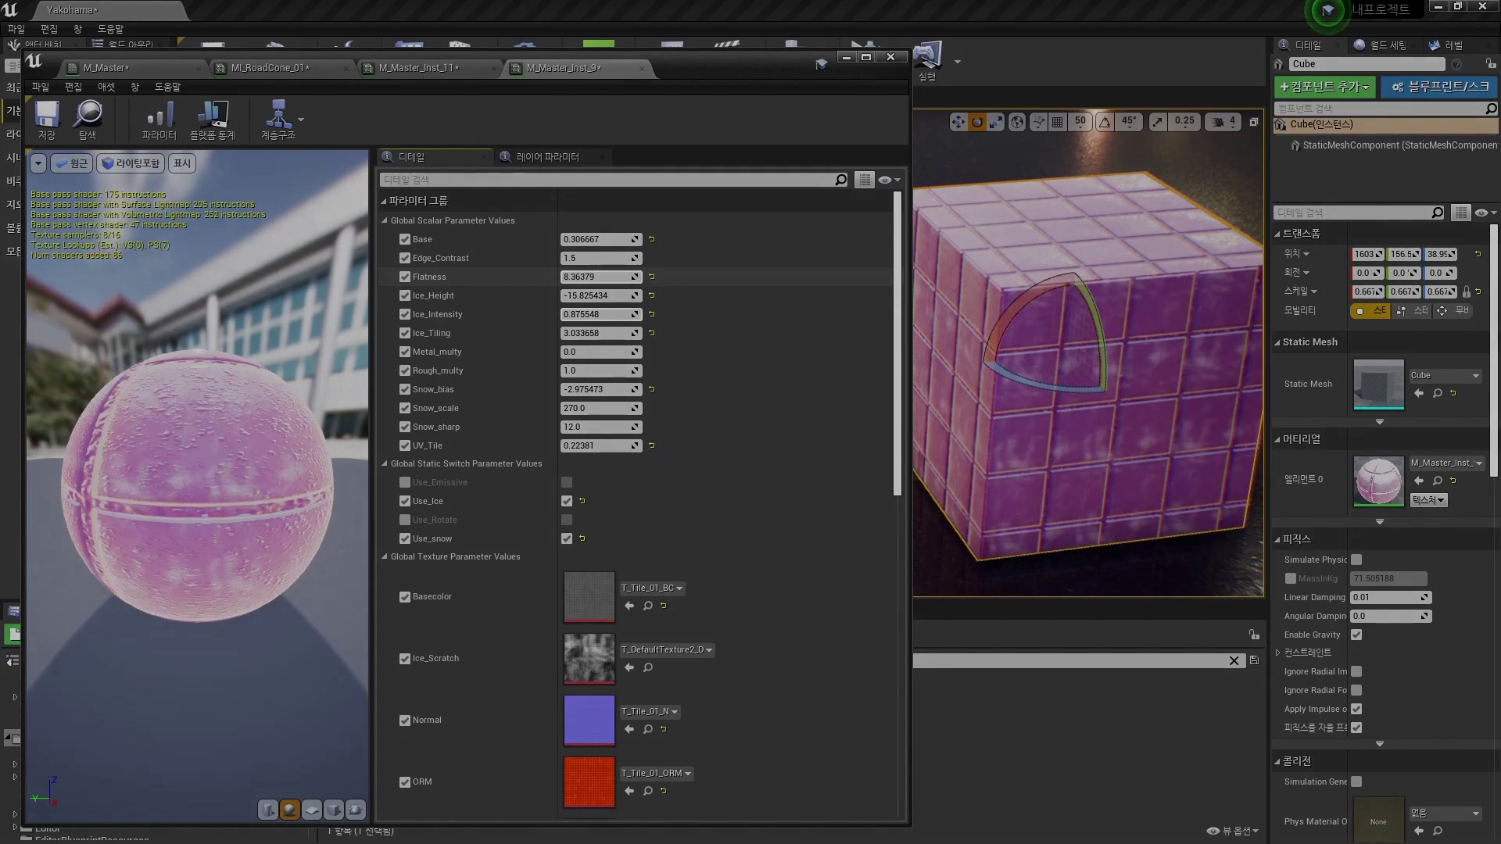